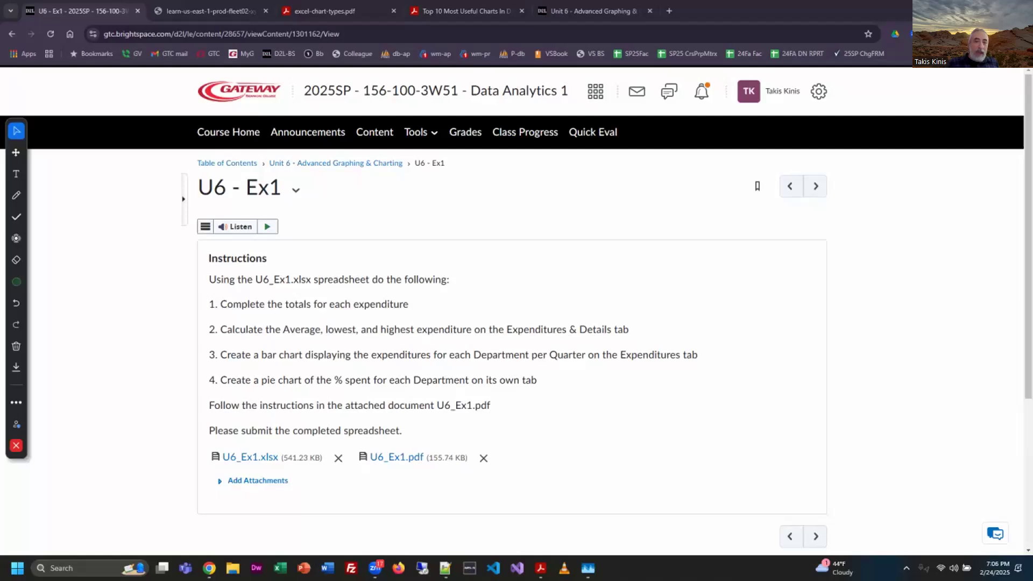
- Download the U6_Ex1.xlsx attachment from the exercise page and open the U6_Ex1.pdf instructions
click(254, 457)
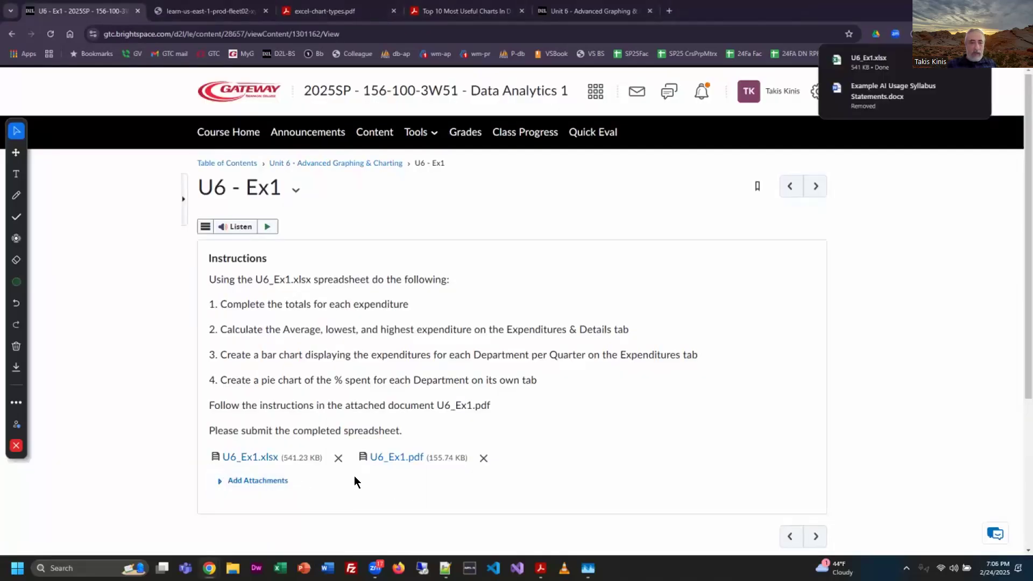
click(412, 459)
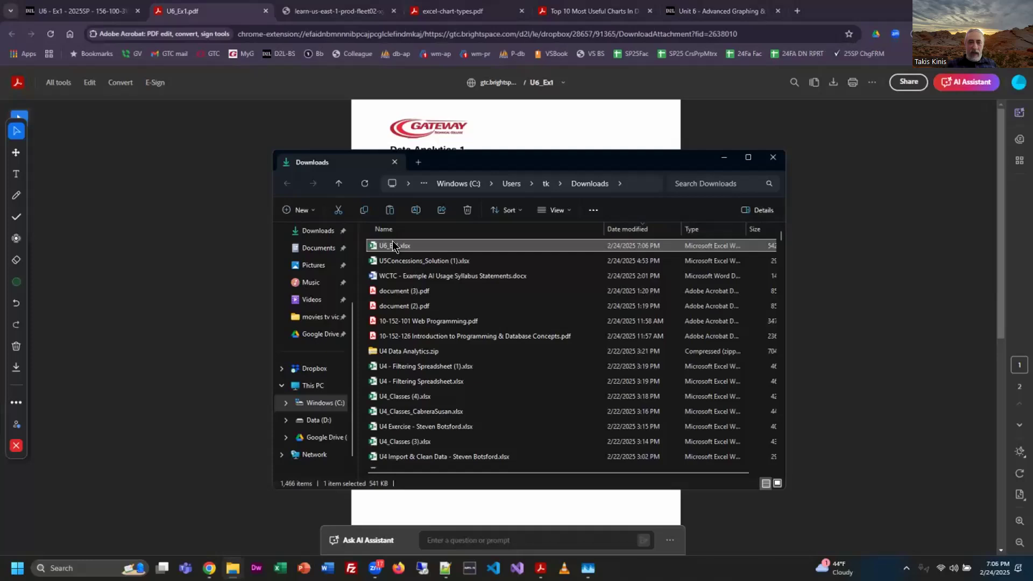
- Copy U6_Ex1.xlsx from Downloads and open the Google Drive folder My Drive > 156-100 Data Analytics 1 > spring 2025
right_click(393, 248)
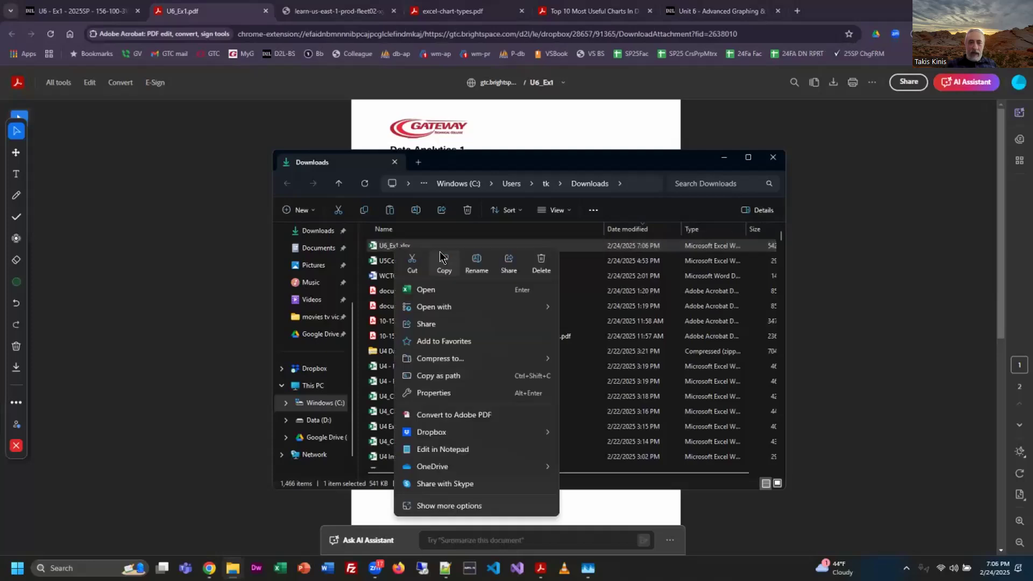
click(444, 263)
click(312, 335)
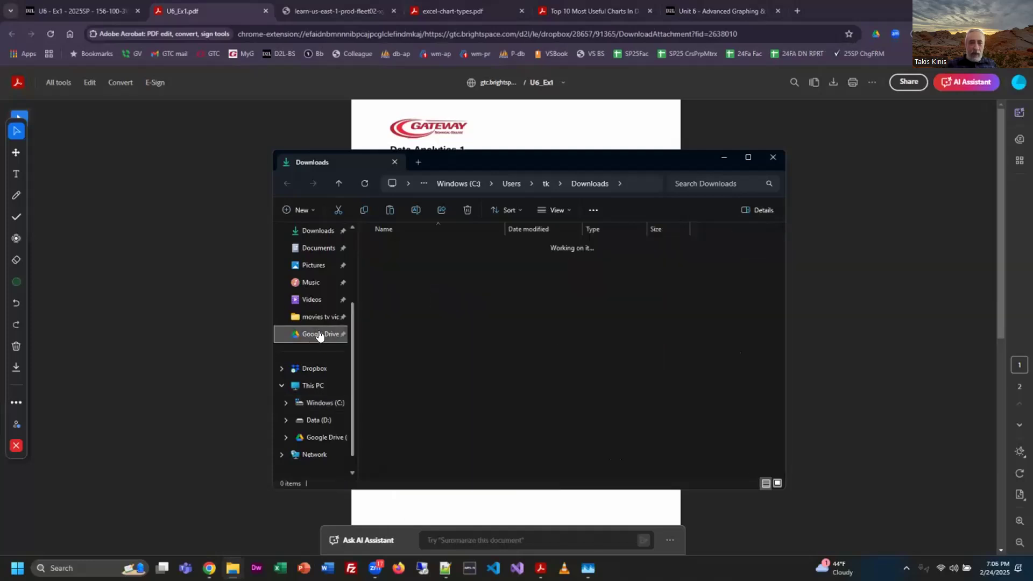
double_click(390, 248)
scroll(461, 345, down, 2)
double_click(414, 319)
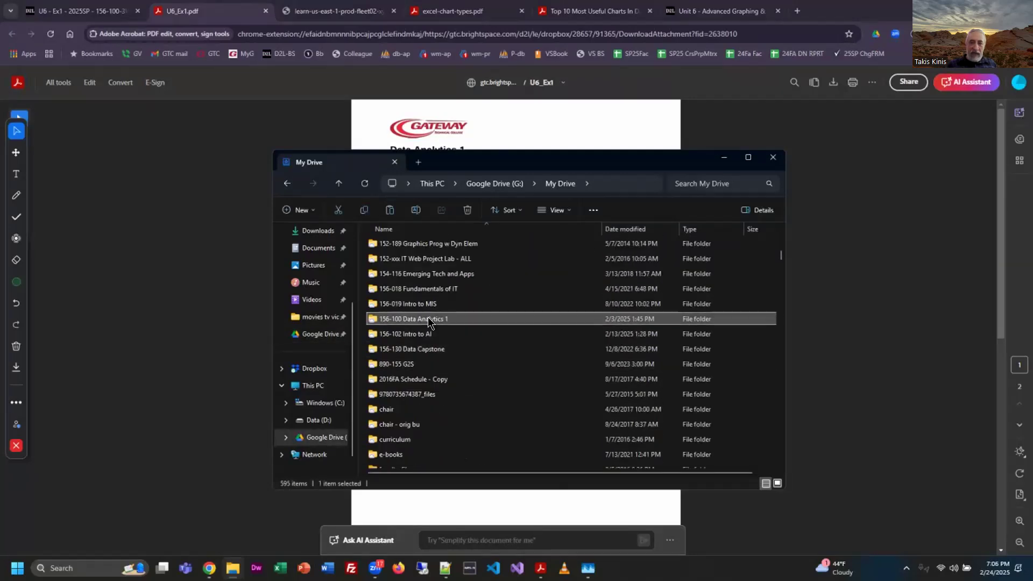
double_click(401, 336)
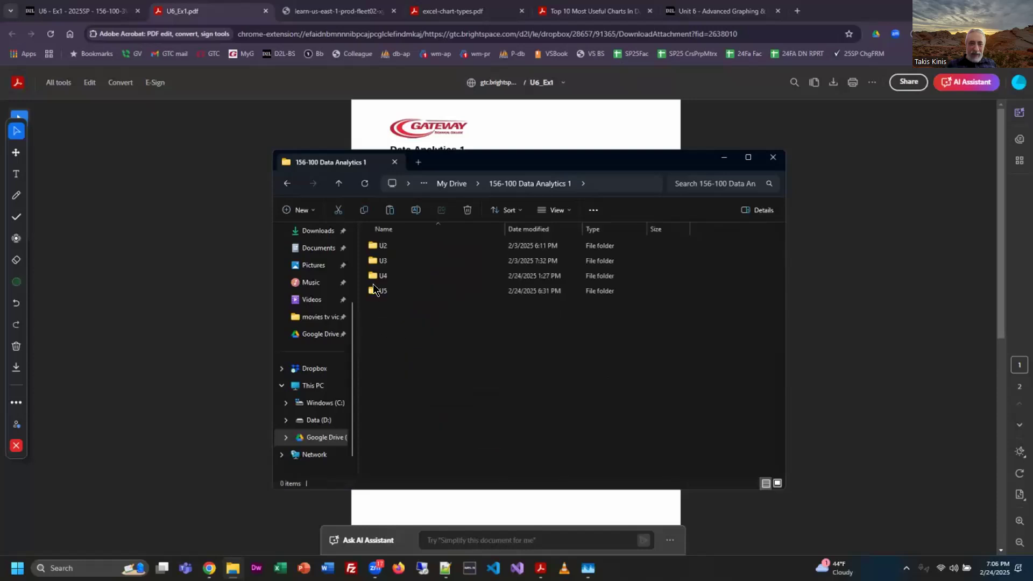
- Create a folder named U6 inside spring 2025 and paste the copied workbook into it
click(298, 210)
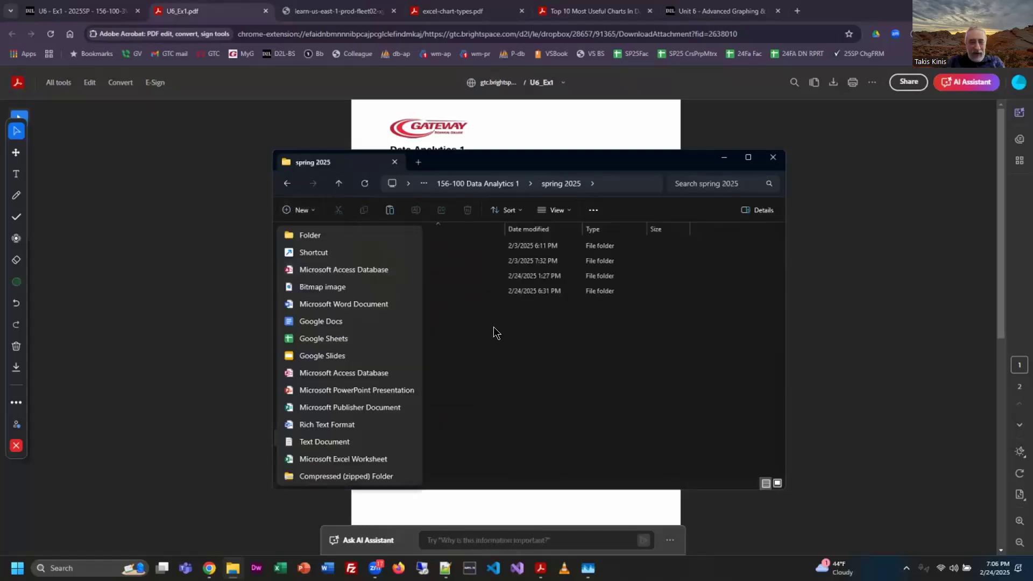
click(310, 235)
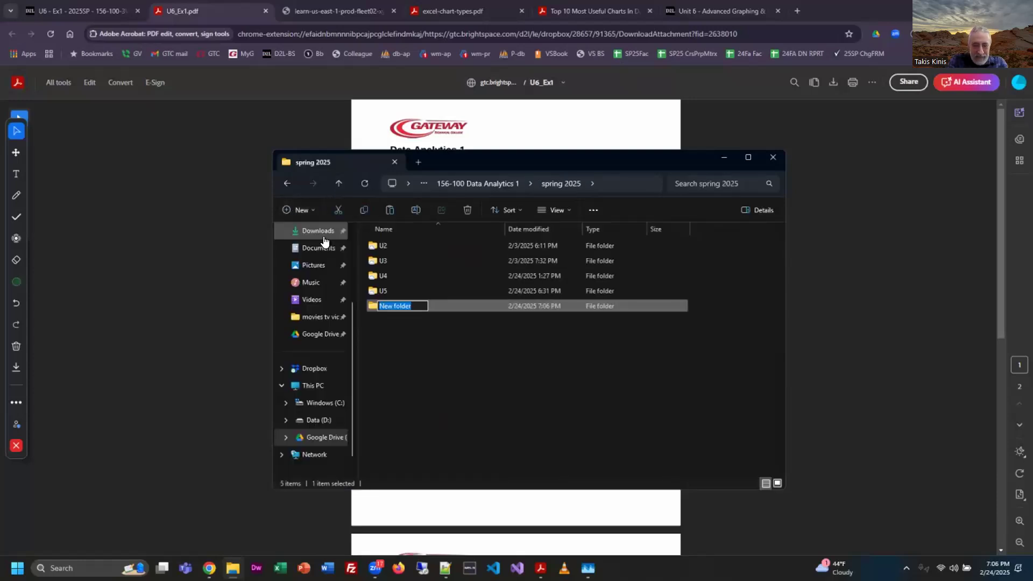
text(U)
key(Return)
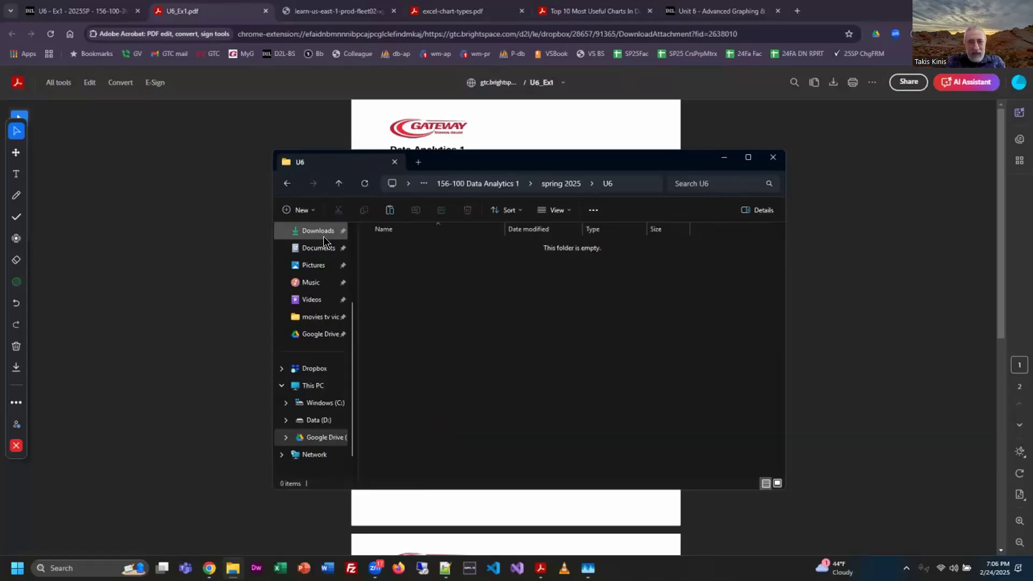
key(ctrl+v)
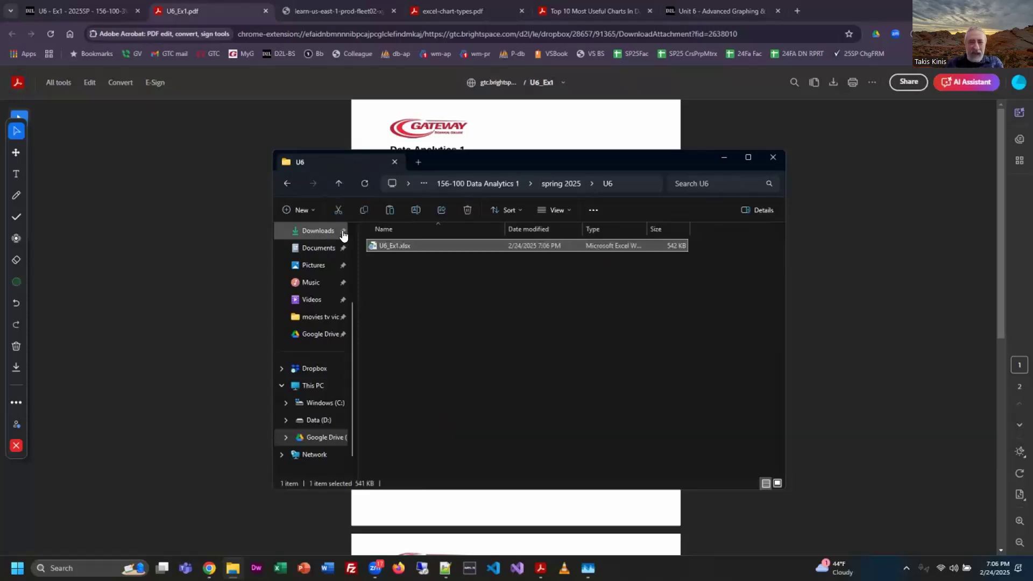
- Rename the pasted workbook as U6_Ex1 (orig).xlsx
right_click(413, 248)
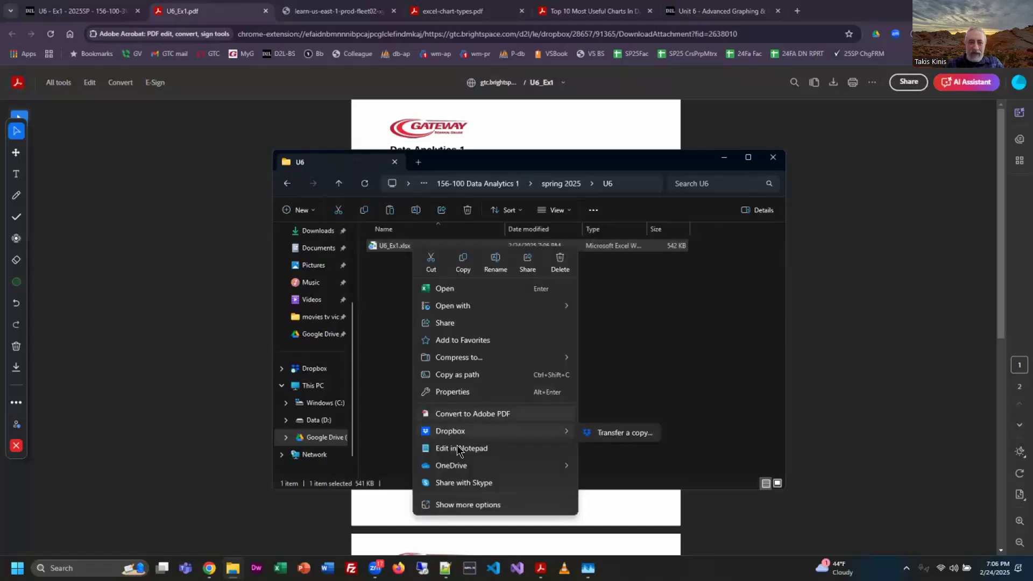
click(463, 506)
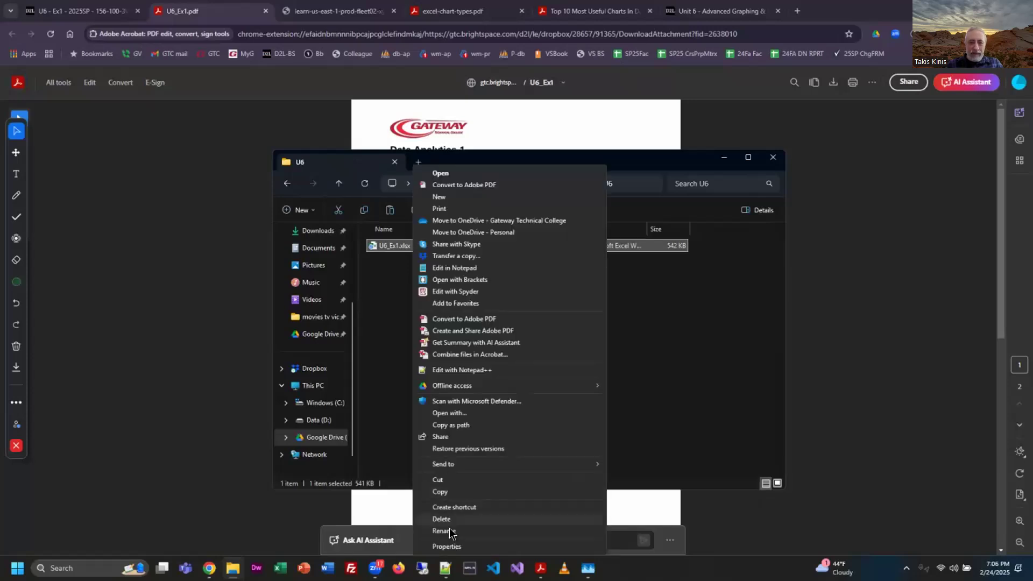
click(442, 531)
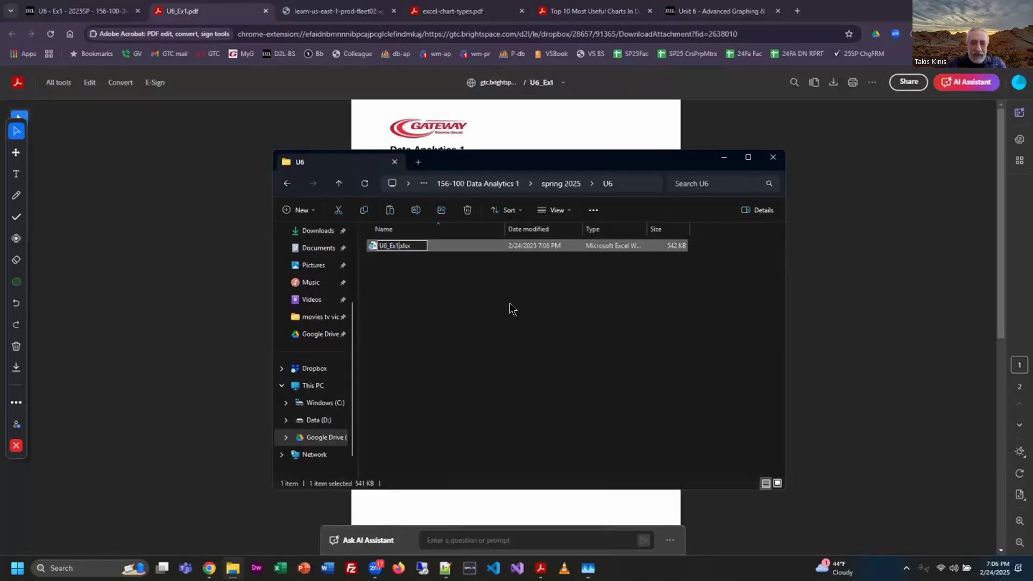
text((orig)
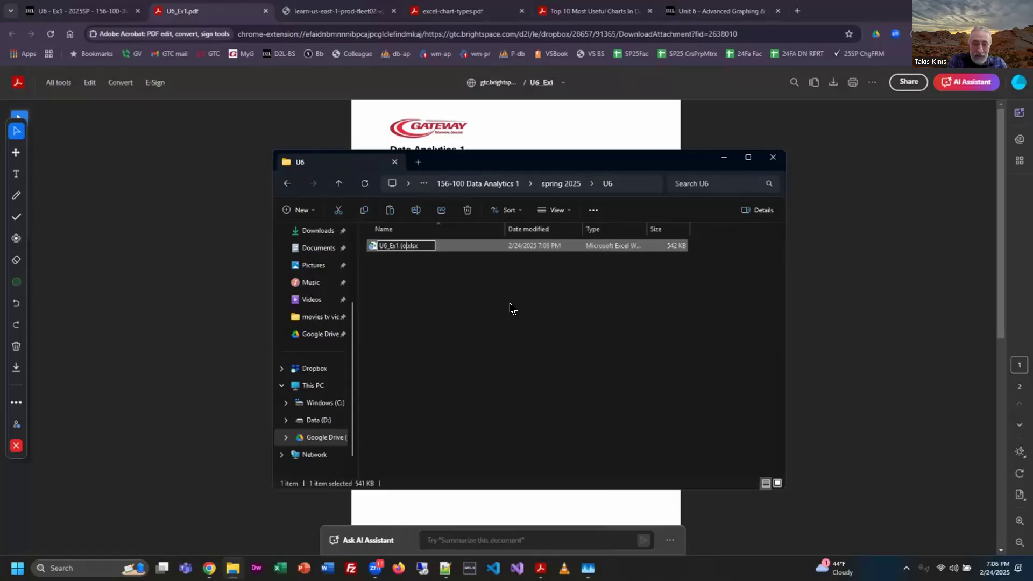
text())
key(Return)
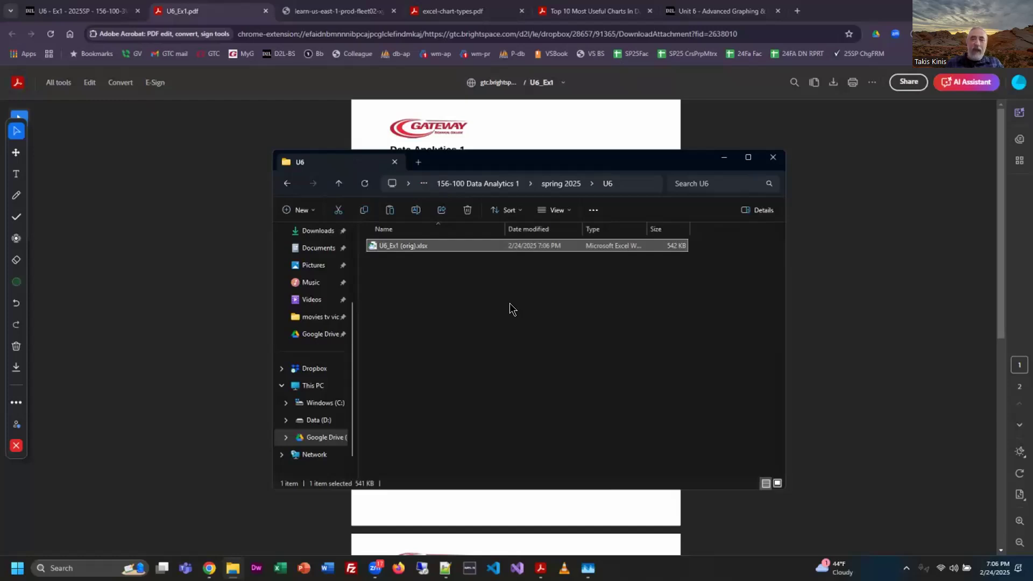
- Duplicate U6_Ex1 (orig).xlsx within the U6 folder
right_click(407, 248)
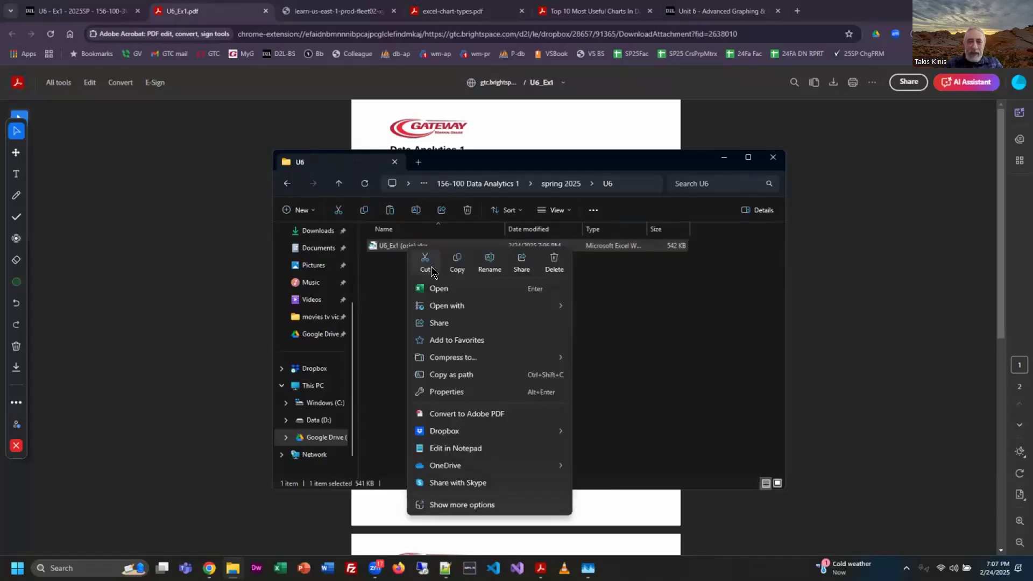
click(457, 264)
key(ctrl+v)
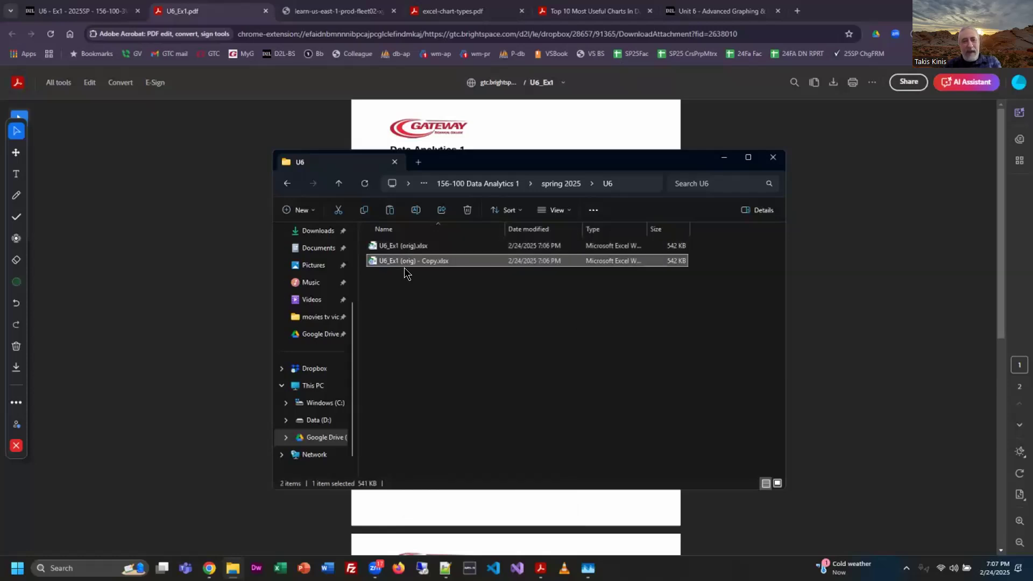
- Rename the duplicate workbook as U6_Ex1 (in process).xlsx
right_click(429, 267)
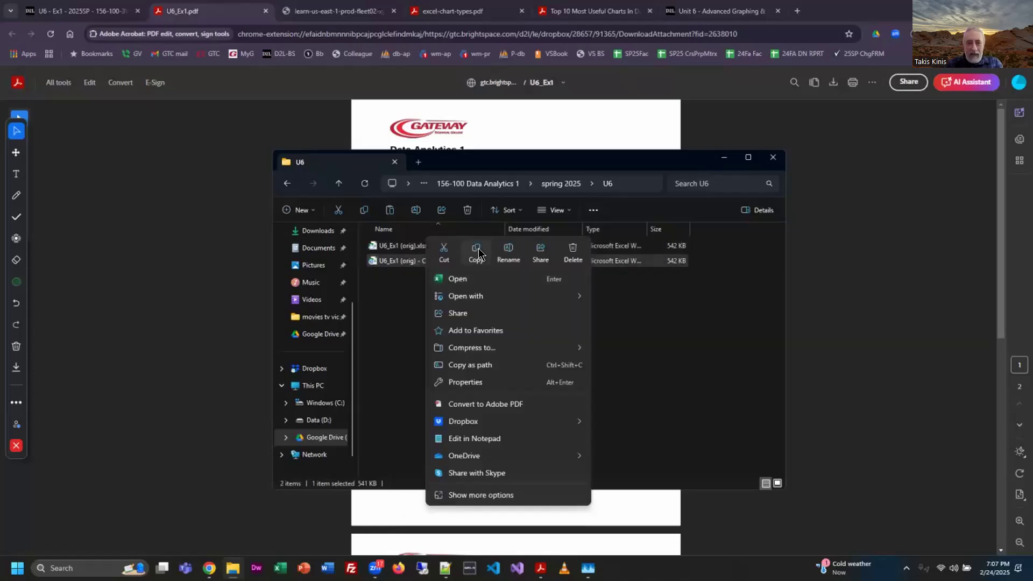
click(508, 253)
click(436, 261)
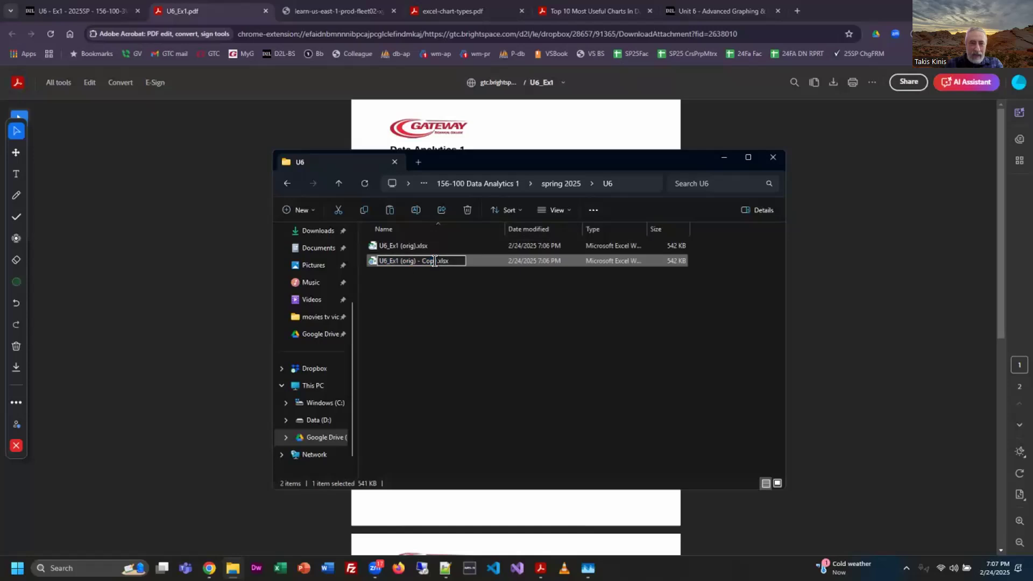
key(BackSpace)
key(BackSpace)
key(BackSpace)
key(BackSpace)
key(BackSpace)
key(BackSpace)
key(BackSpace)
key(BackSpace)
key(BackSpace)
key(BackSpace)
key(BackSpace)
key(BackSpace)
text(in process)
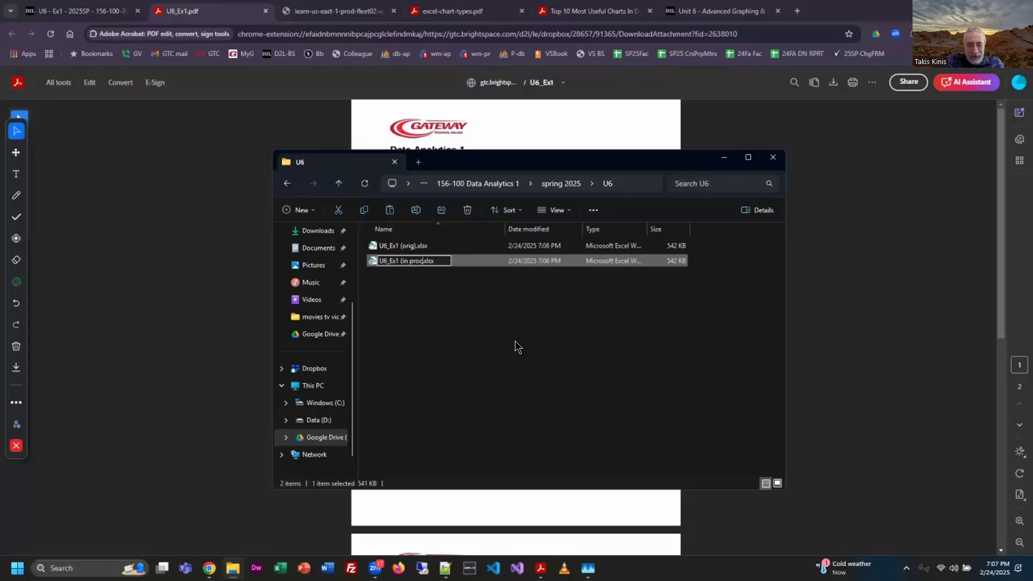
text())
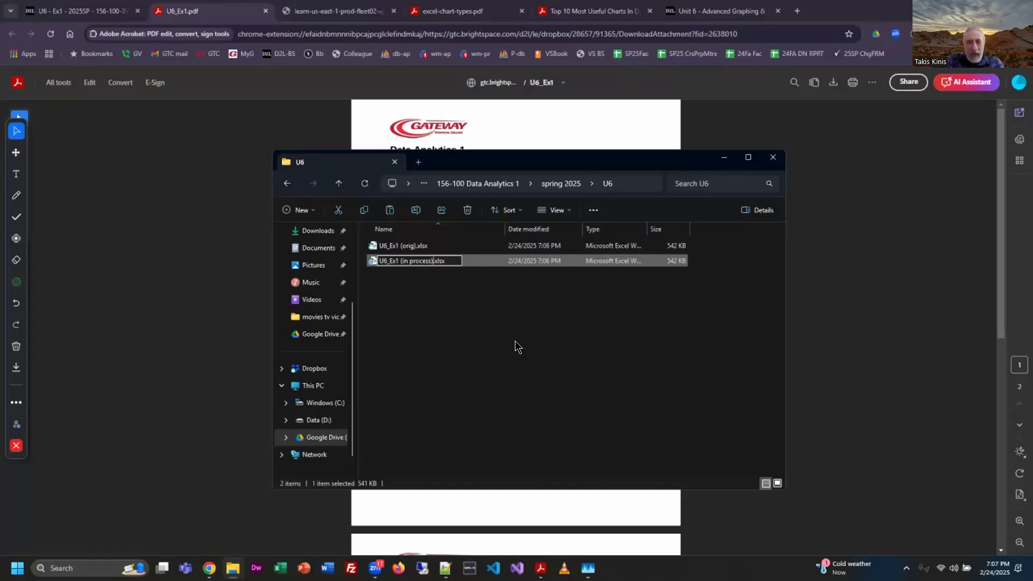
key(Return)
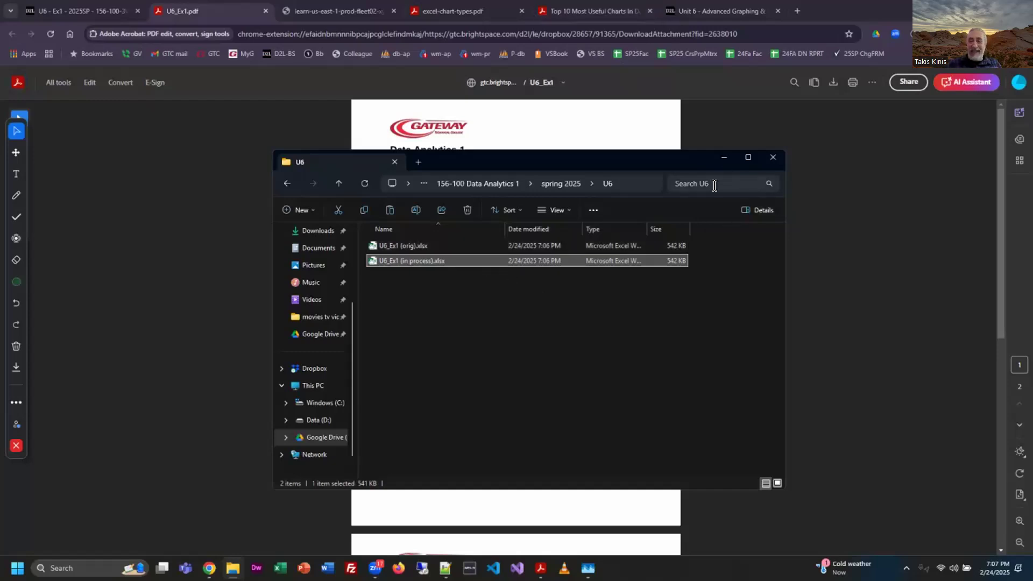
- Examine the Unit 6 Exercise #1 instructions in the PDF, including the sample Aspen Falls table and Department Expenditures chart
drag(662, 168, 983, 223)
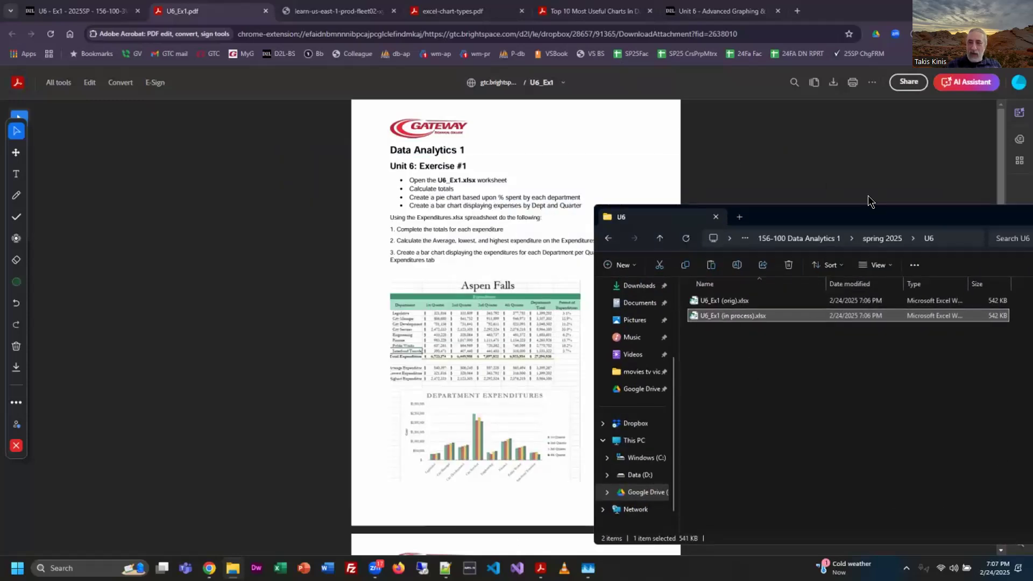
drag(879, 206, 432, 127)
click(1014, 535)
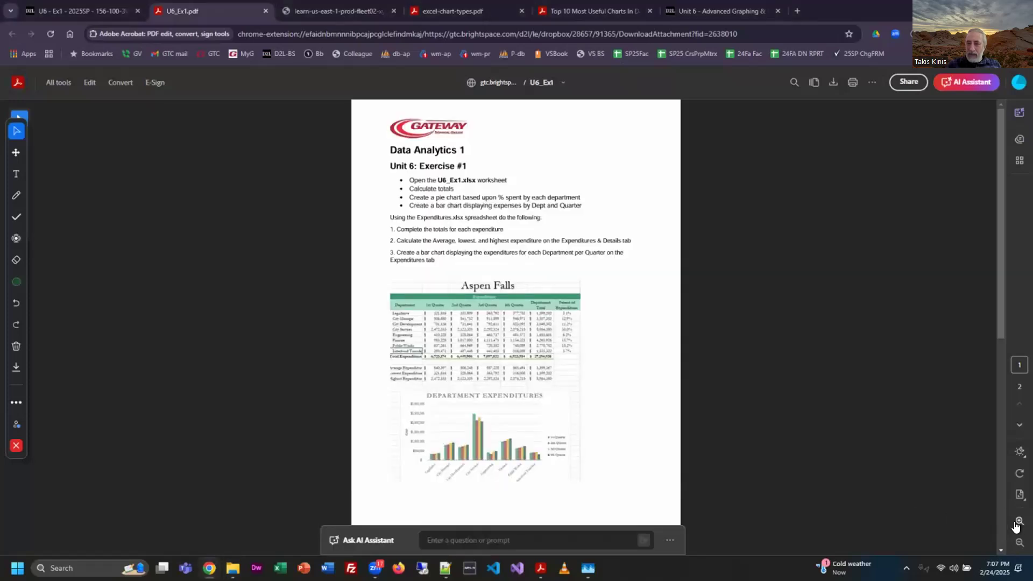
click(1013, 527)
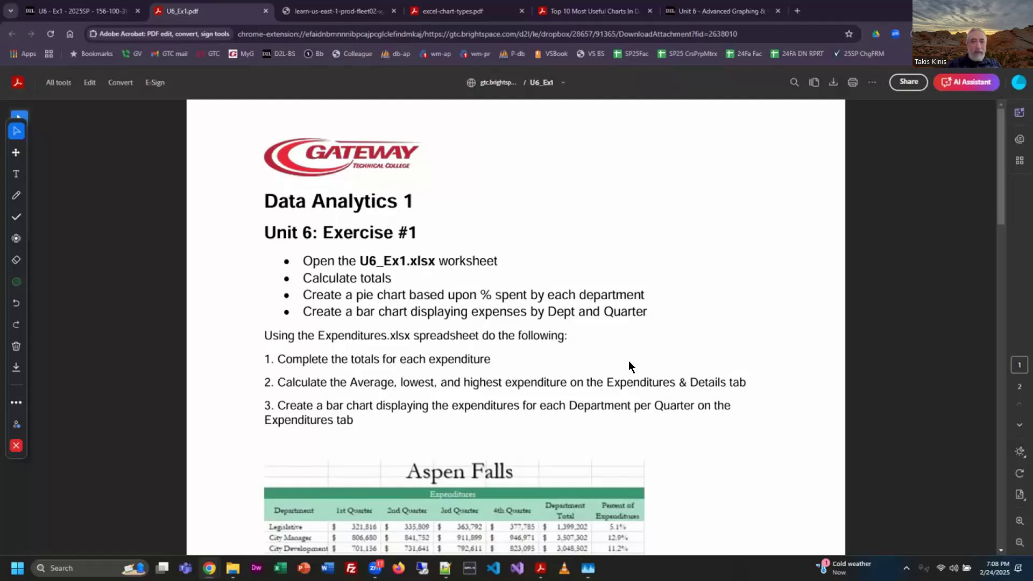
scroll(673, 384, down, 1)
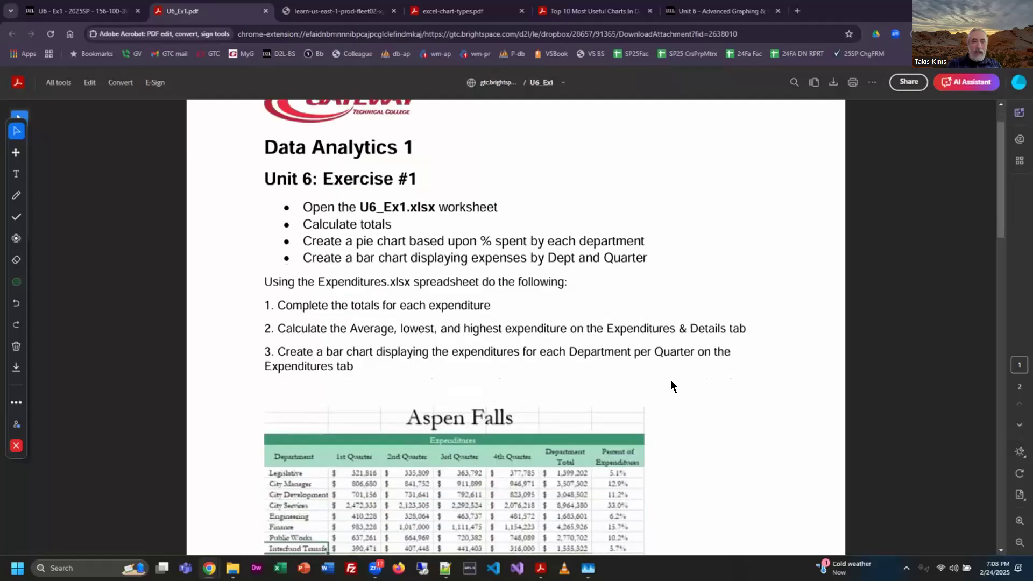
scroll(673, 385, down, 2)
scroll(441, 377, up, 3)
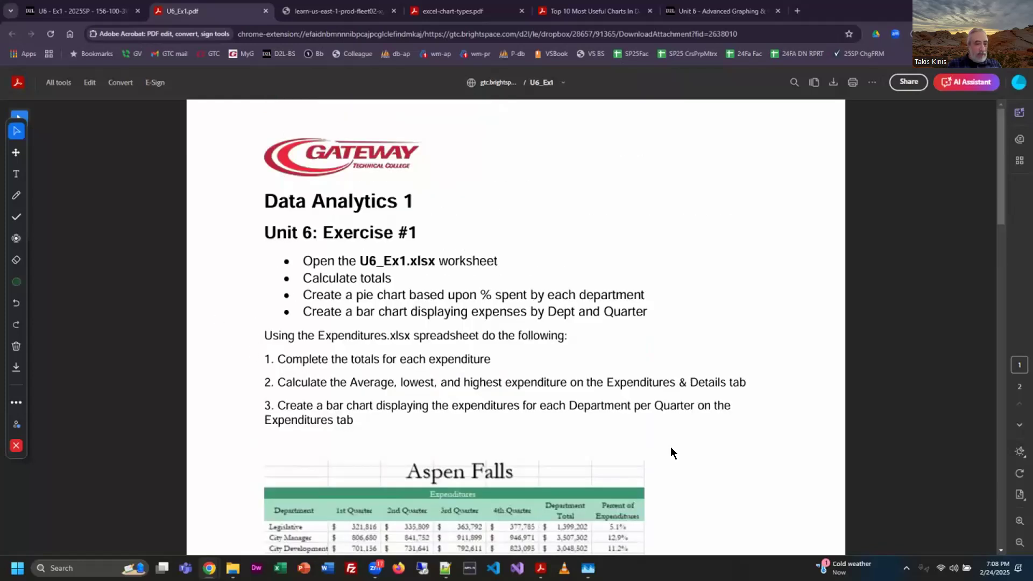
scroll(671, 447, down, 9)
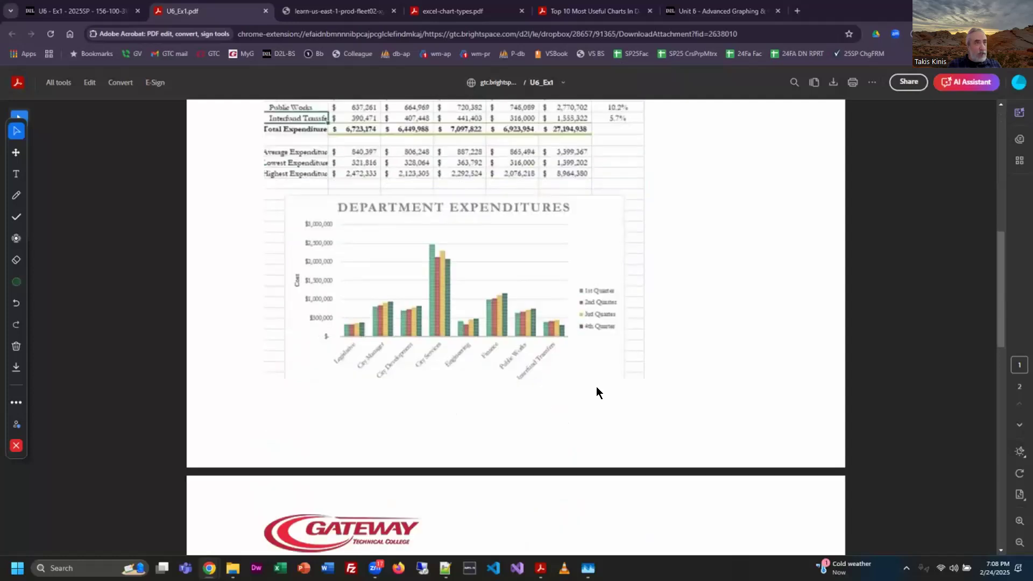
scroll(598, 387, up, 9)
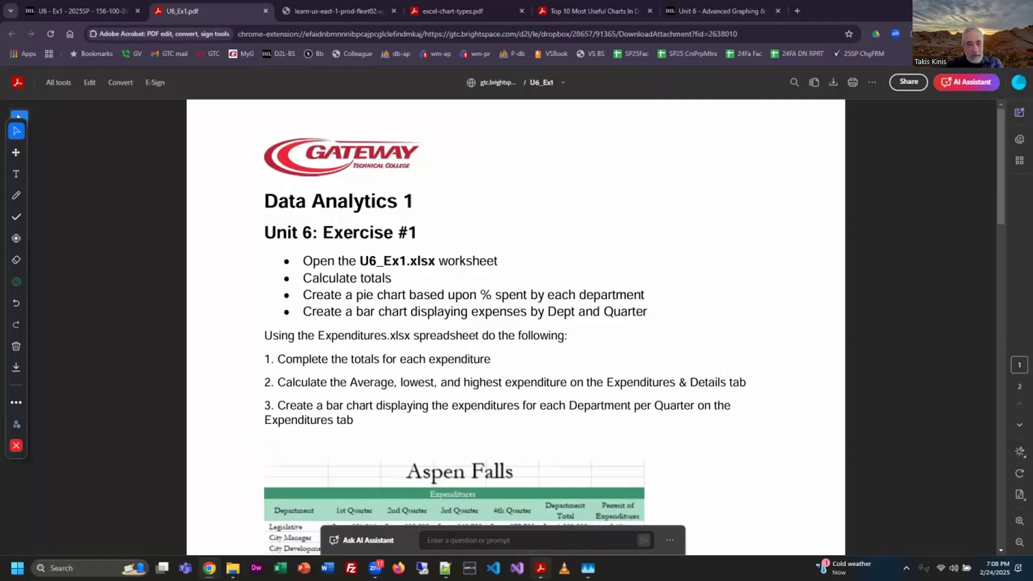
- Open the U6_Ex1 (in process).xlsx workbook from the U6 folder in Excel
click(233, 568)
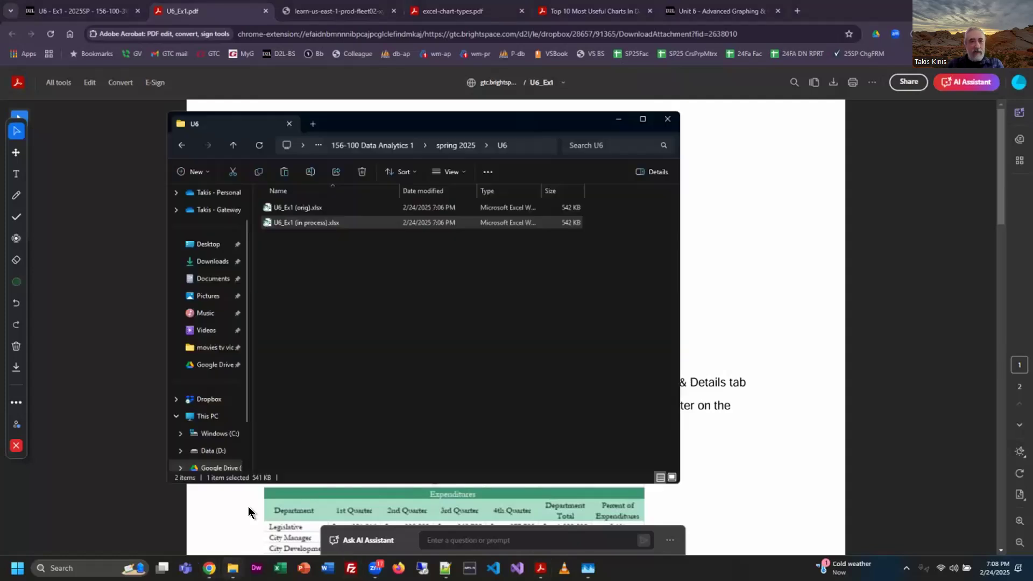
double_click(314, 225)
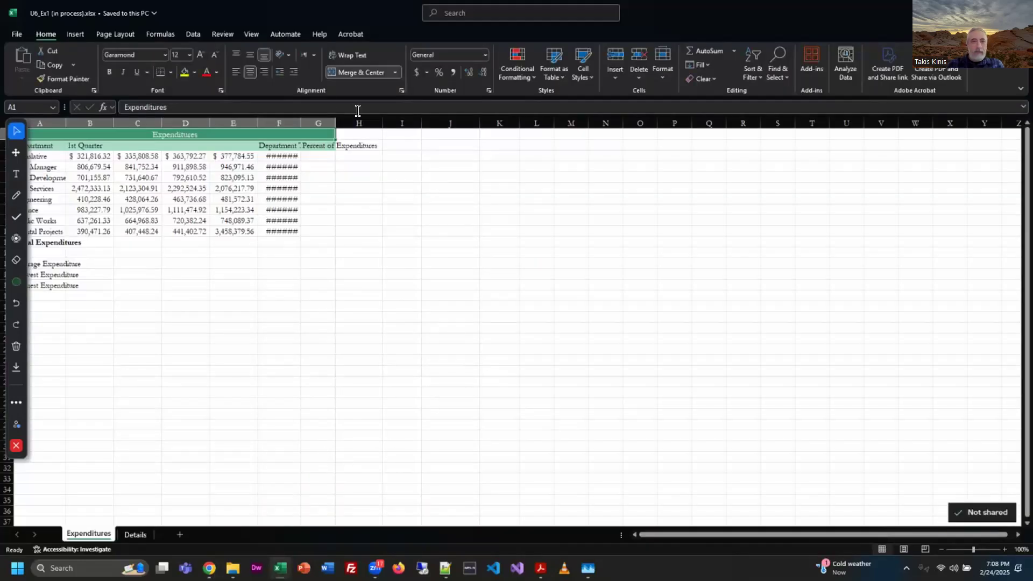
click(1005, 550)
click(1005, 550)
click(1005, 550)
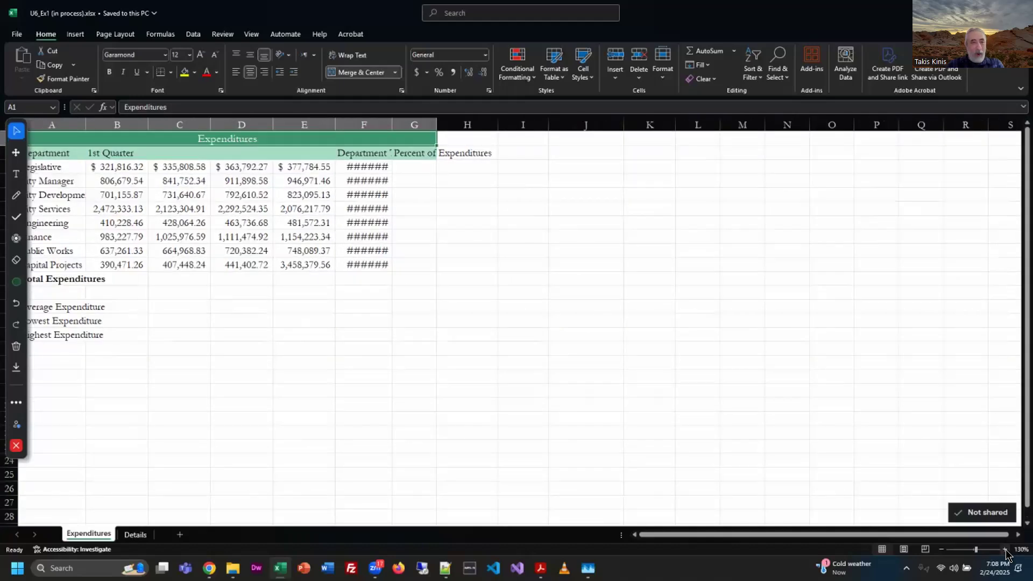
click(1004, 550)
drag(16, 385, 0, 384)
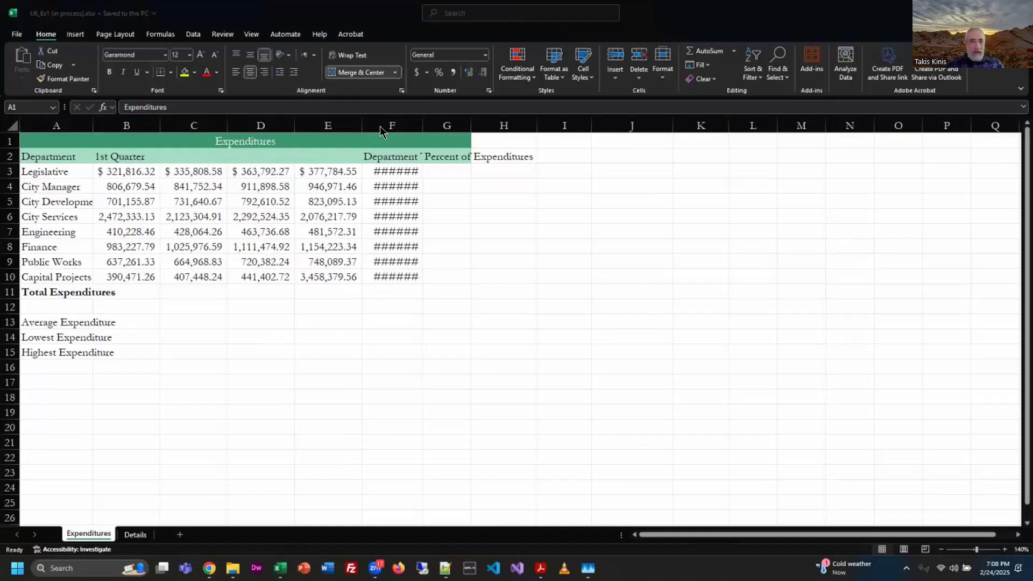
- Autofit column F to its contents and select the Department Total values in F3:F10
click(423, 125)
double_click(424, 125)
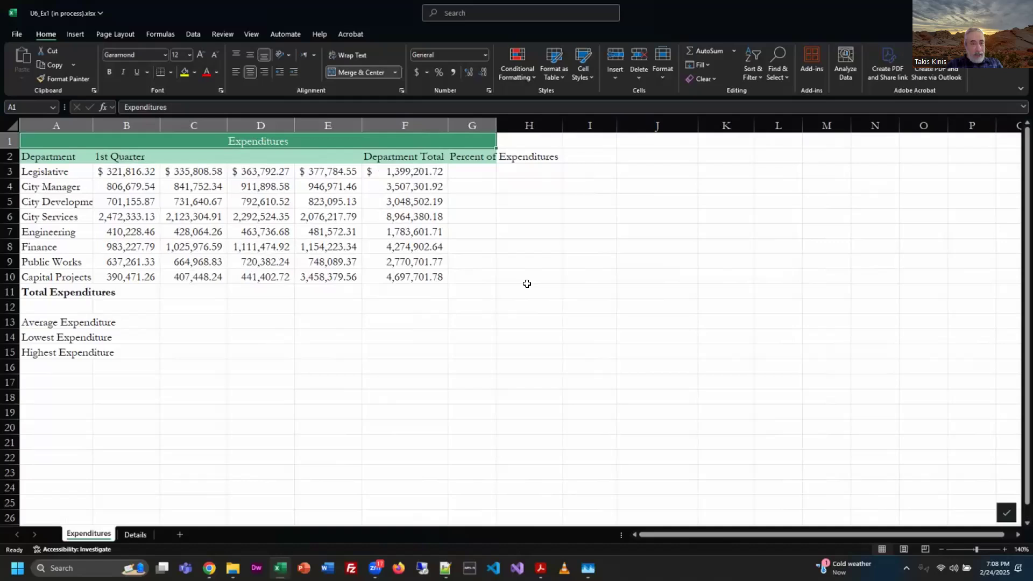
drag(415, 175, 401, 279)
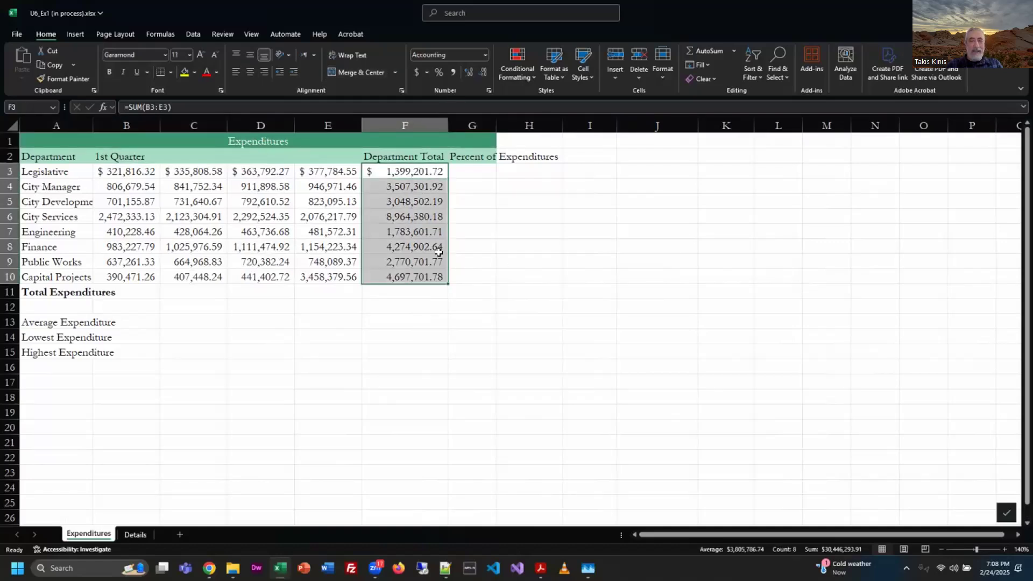
- Autofit column G to the Percent of Expenditures heading and widen column A to show the full department names
drag(496, 123, 495, 123)
double_click(496, 124)
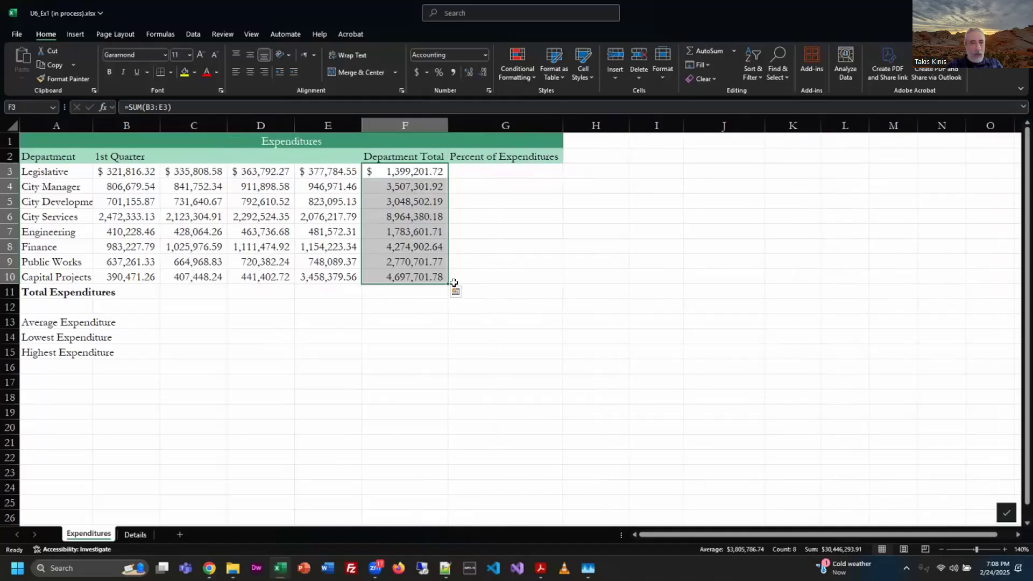
drag(93, 129, 122, 129)
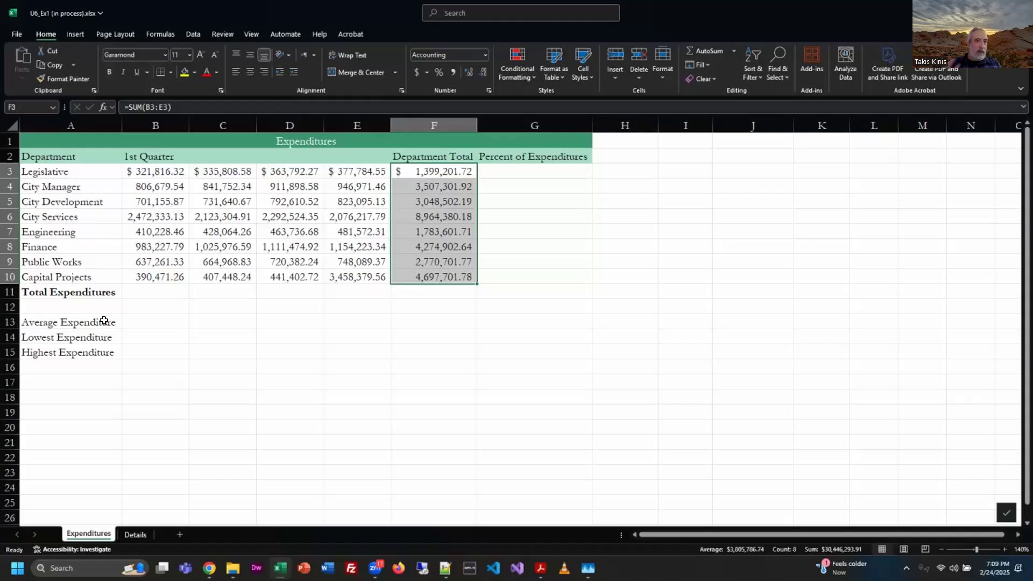
- Set the worksheet zoom to 170% so the whole Expenditures table from column A to G fits on screen
click(1005, 549)
click(1005, 550)
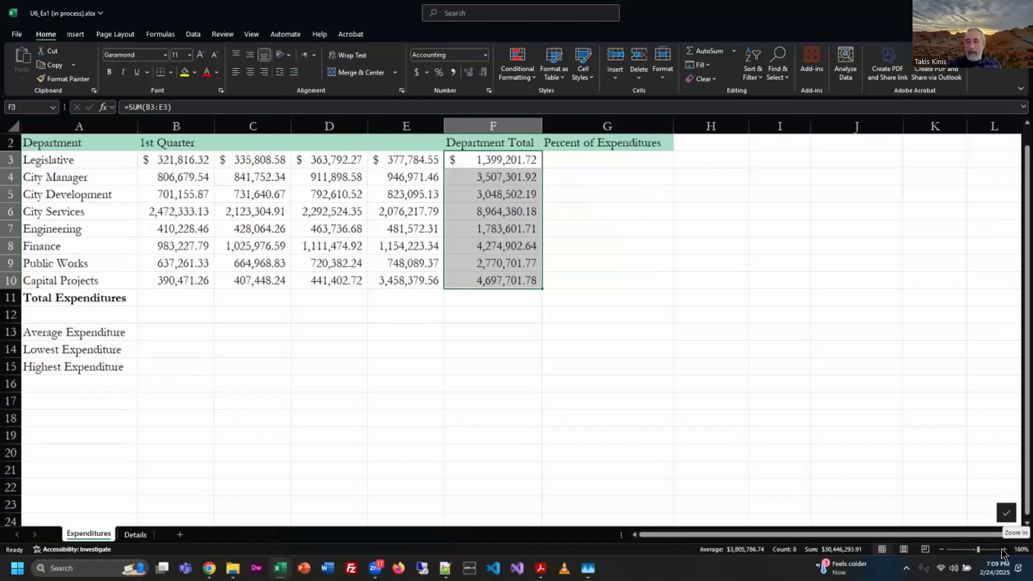
scroll(676, 393, up, 1)
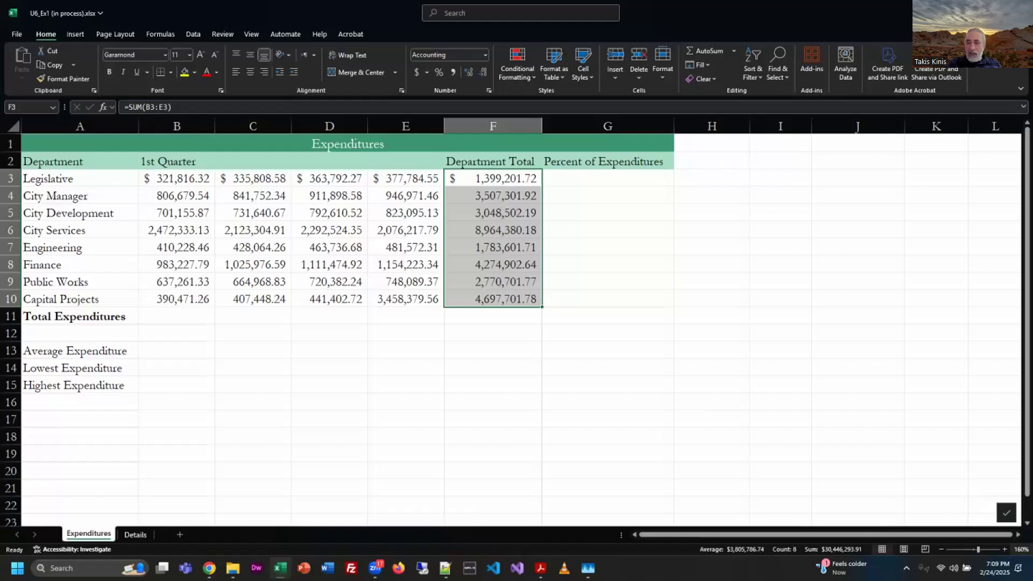
drag(978, 550, 971, 550)
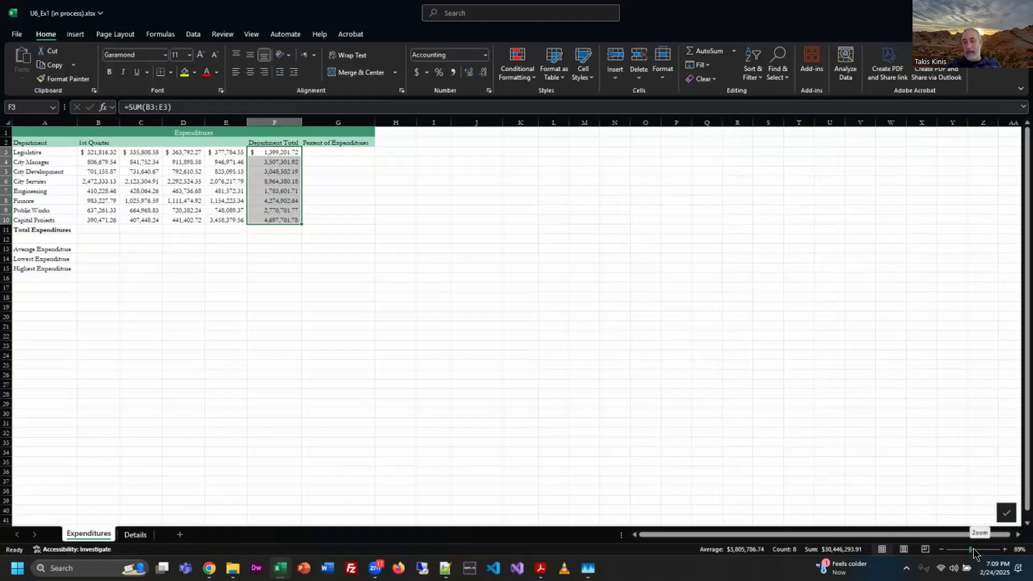
drag(968, 549, 980, 550)
scroll(699, 436, up, 1)
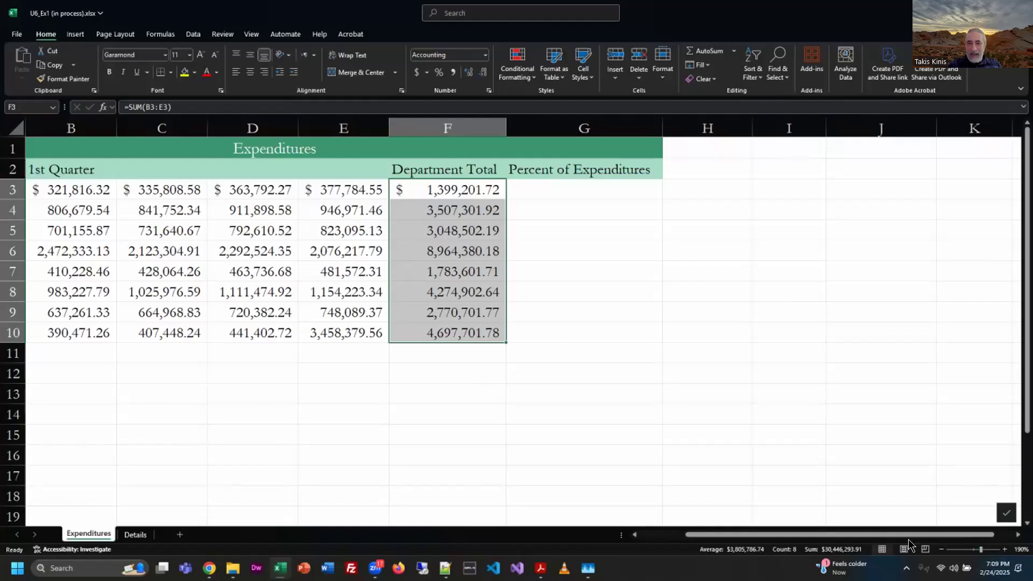
drag(870, 534, 674, 499)
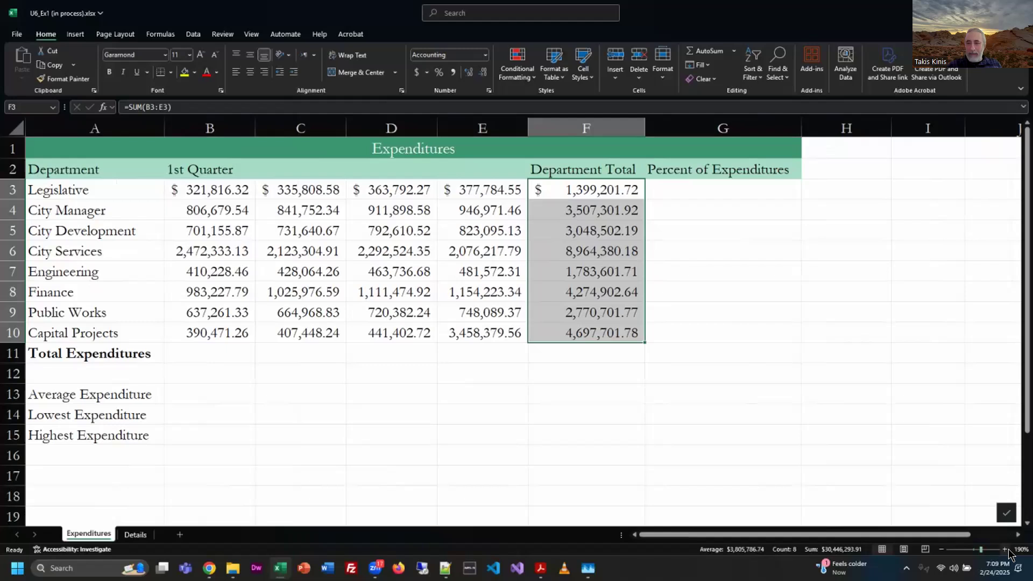
click(942, 549)
click(942, 549)
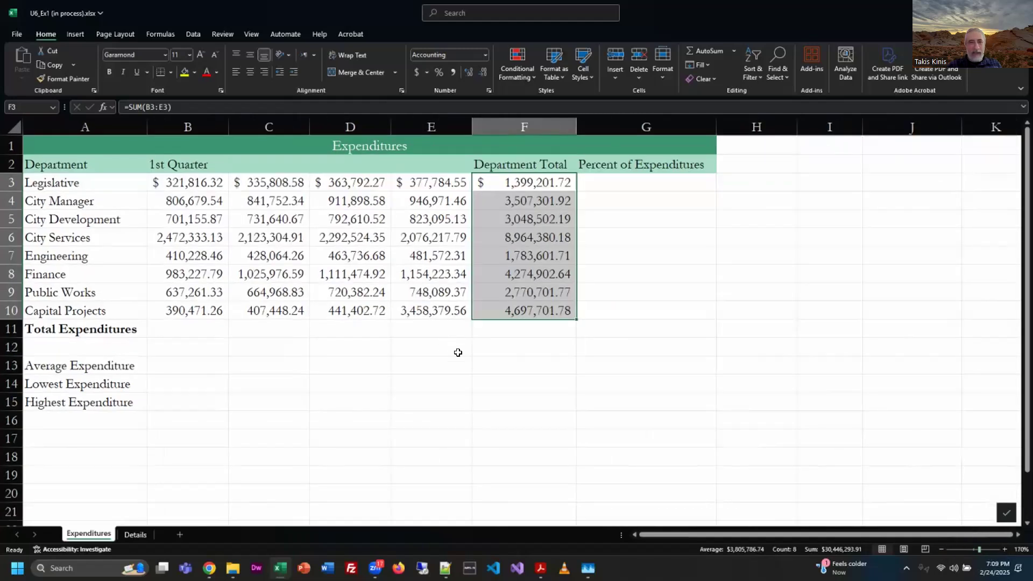
- Examine the quarterly expenditure amounts for all departments in B3:E10
click(481, 386)
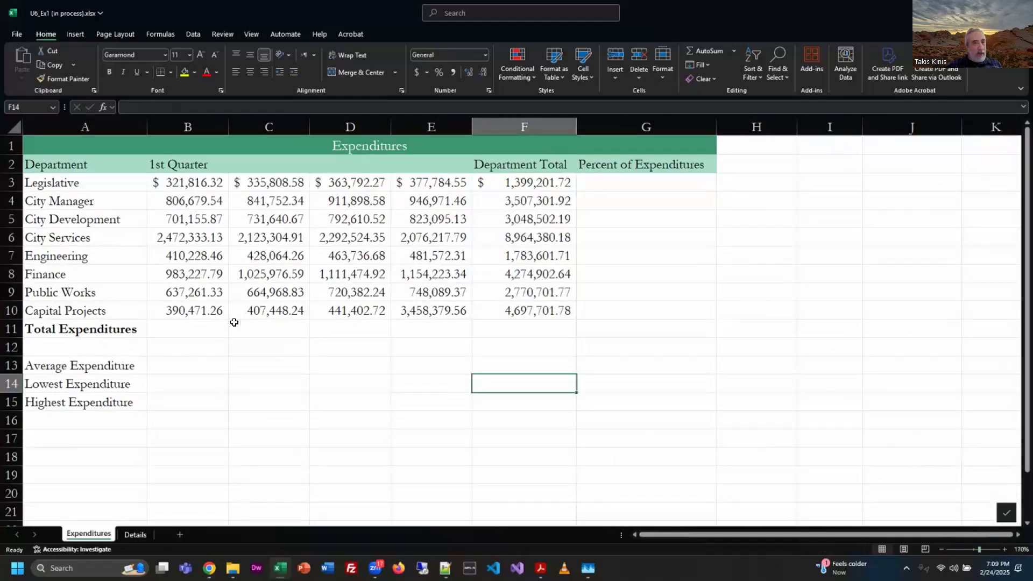
click(207, 203)
click(208, 217)
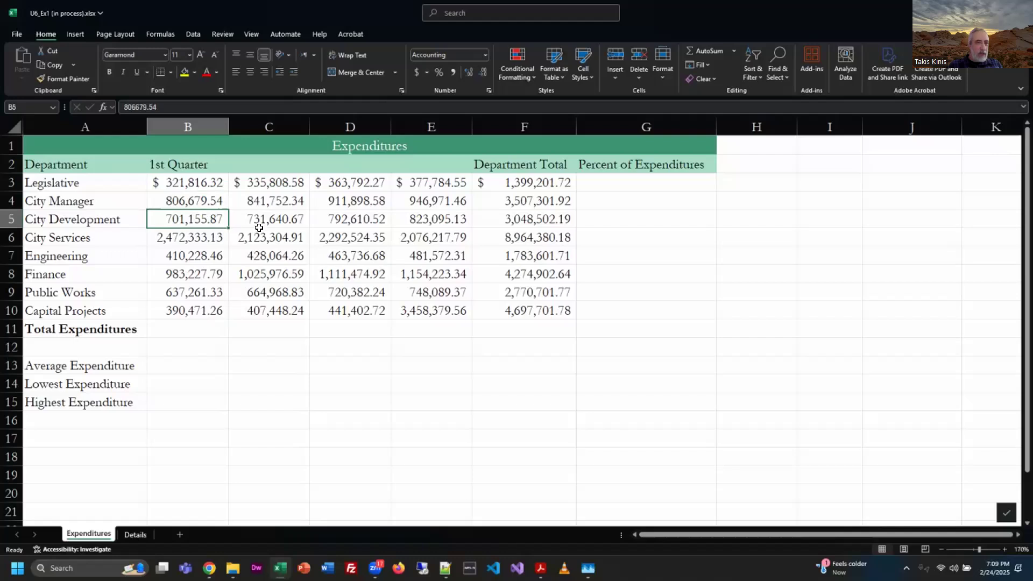
click(211, 260)
click(215, 285)
click(265, 237)
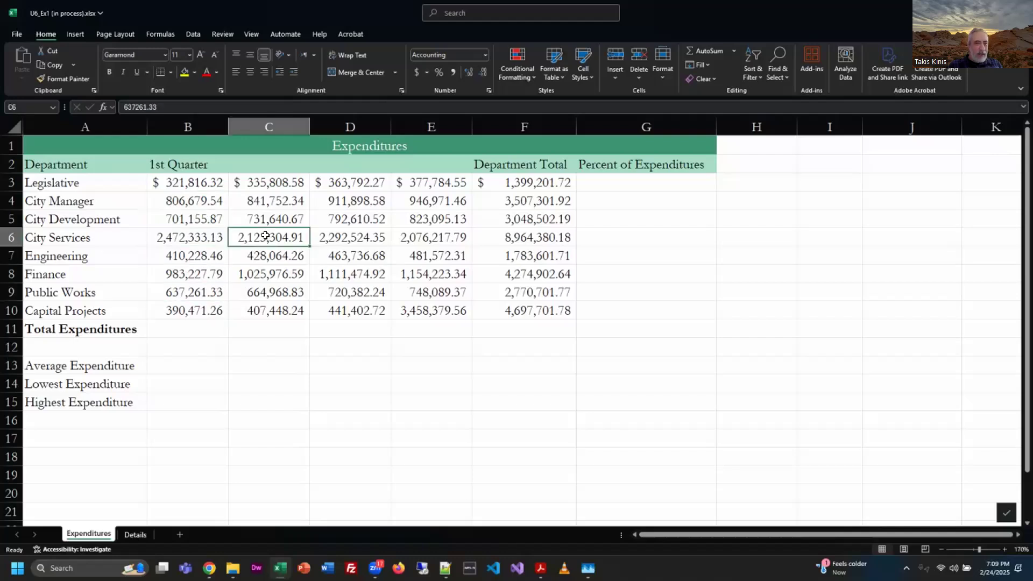
click(276, 199)
click(367, 209)
click(364, 256)
click(363, 289)
click(363, 313)
click(350, 180)
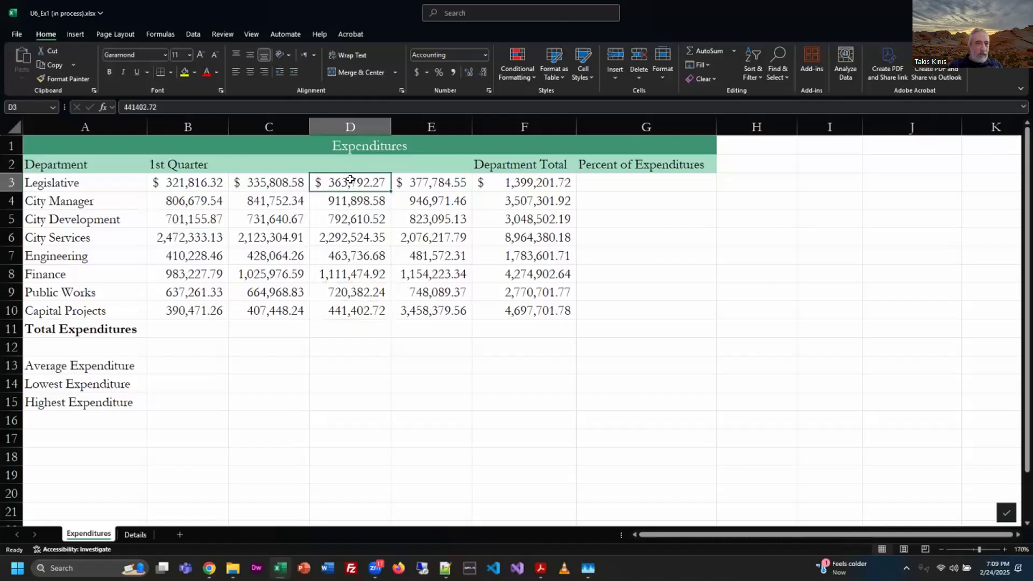
click(370, 203)
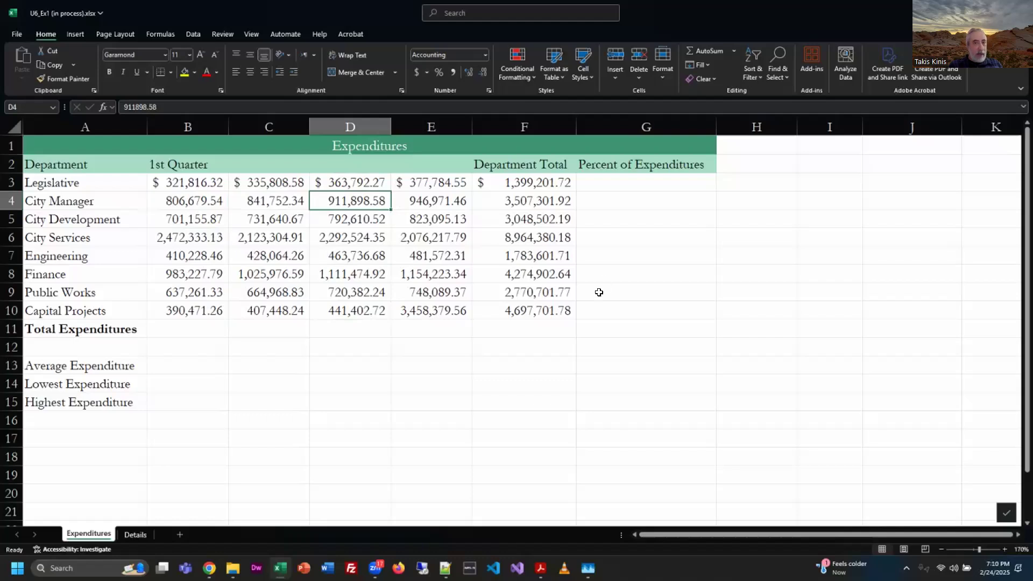
click(420, 179)
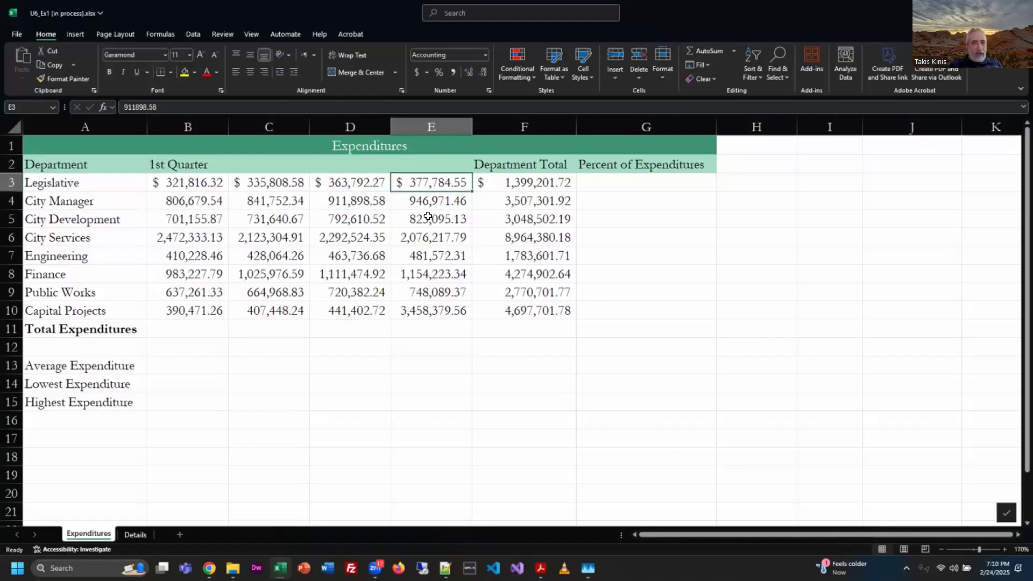
click(432, 258)
drag(180, 185, 438, 304)
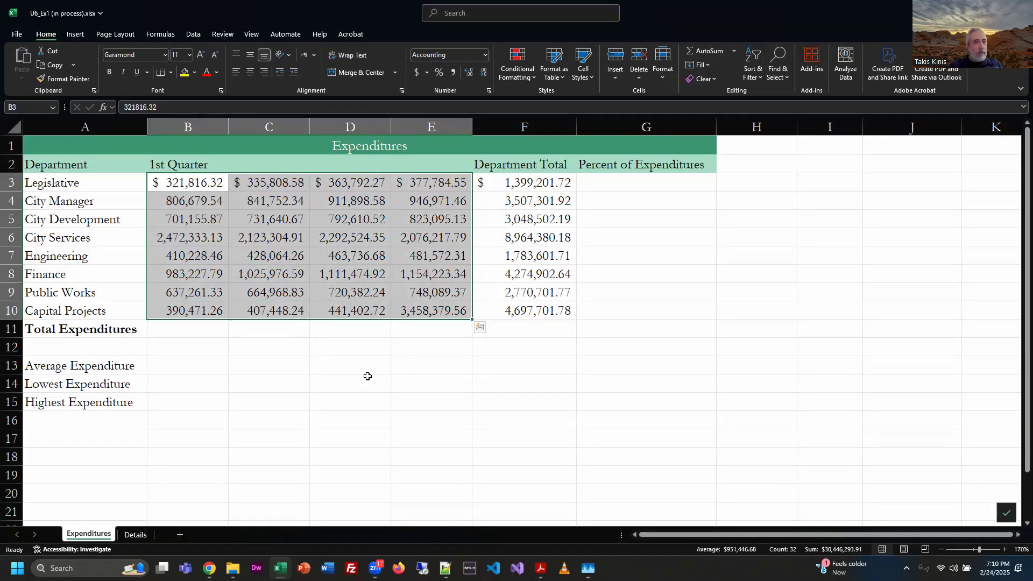
click(485, 365)
- Check the SUM formulas behind the Department Total values in F3:F10 without changing them
click(532, 180)
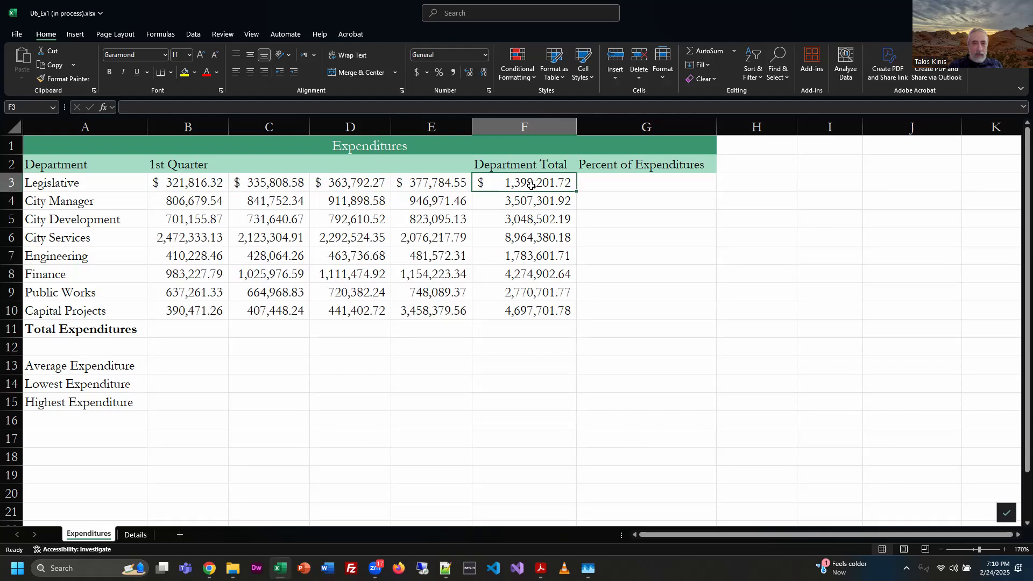
key(alt+equal)
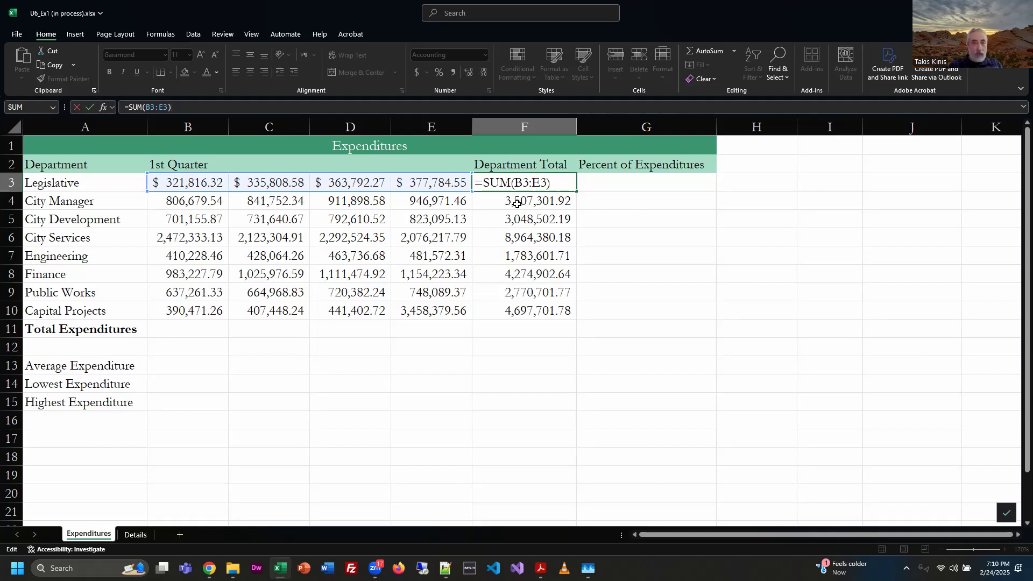
click(550, 197)
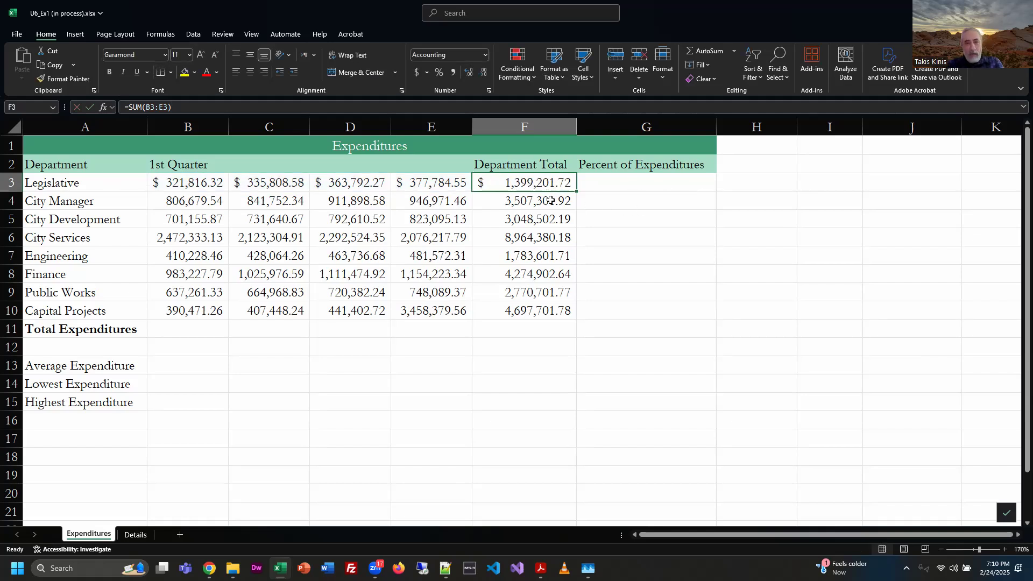
click(549, 219)
click(550, 233)
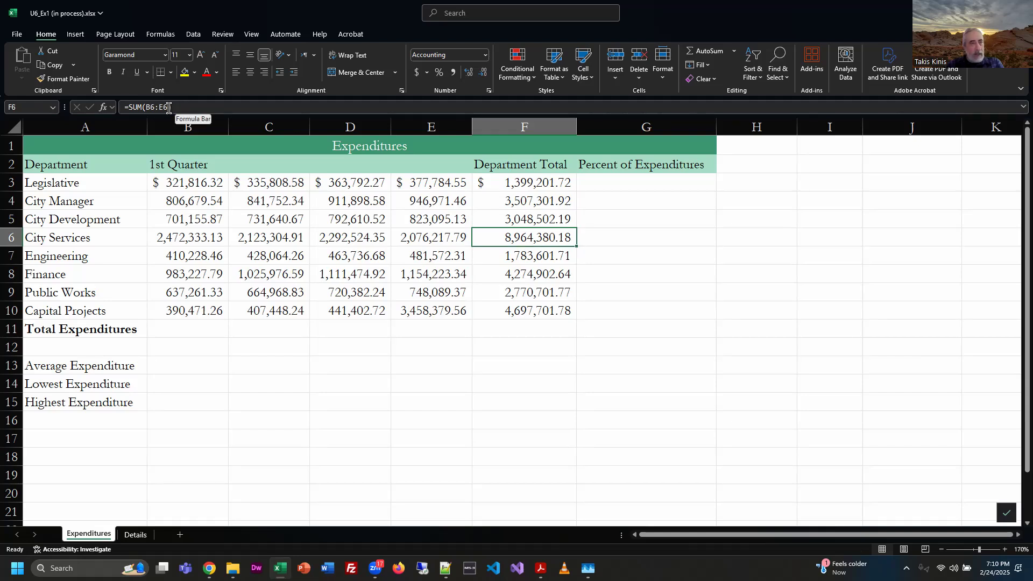
click(553, 255)
click(560, 277)
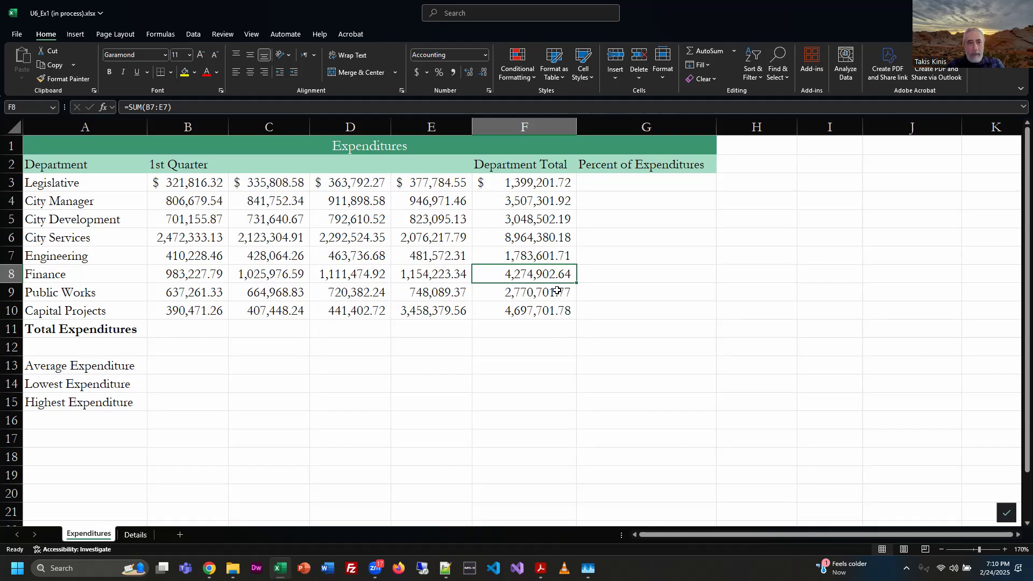
click(556, 297)
click(556, 313)
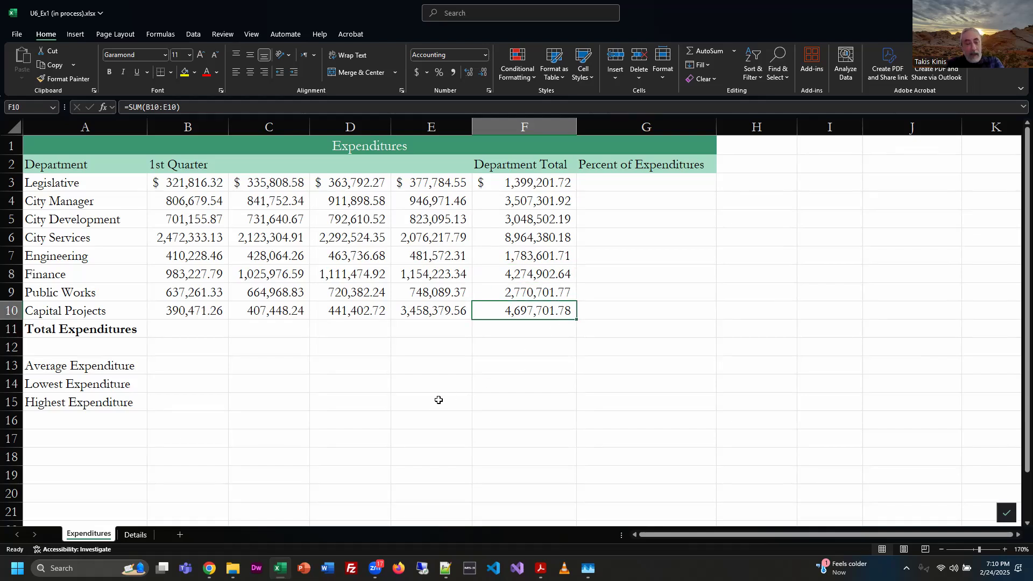
- Review the exercise instructions and the sample Aspen Falls table in the U6_Ex1 PDF, and return to the Excel workbook
key(alt+Tab)
key(alt+Tab)
key(alt+Tab)
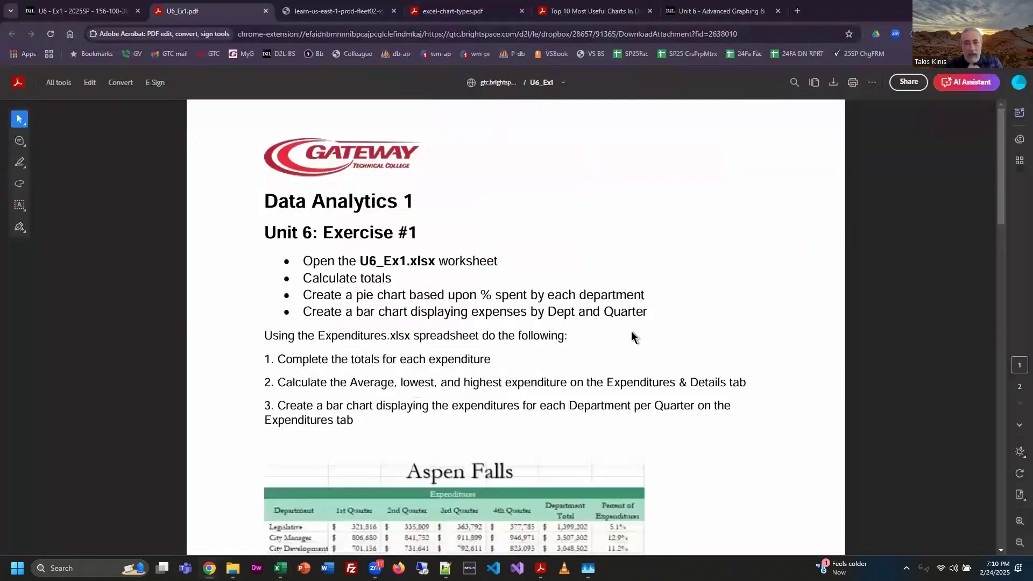
scroll(634, 336, down, 3)
scroll(627, 350, down, 2)
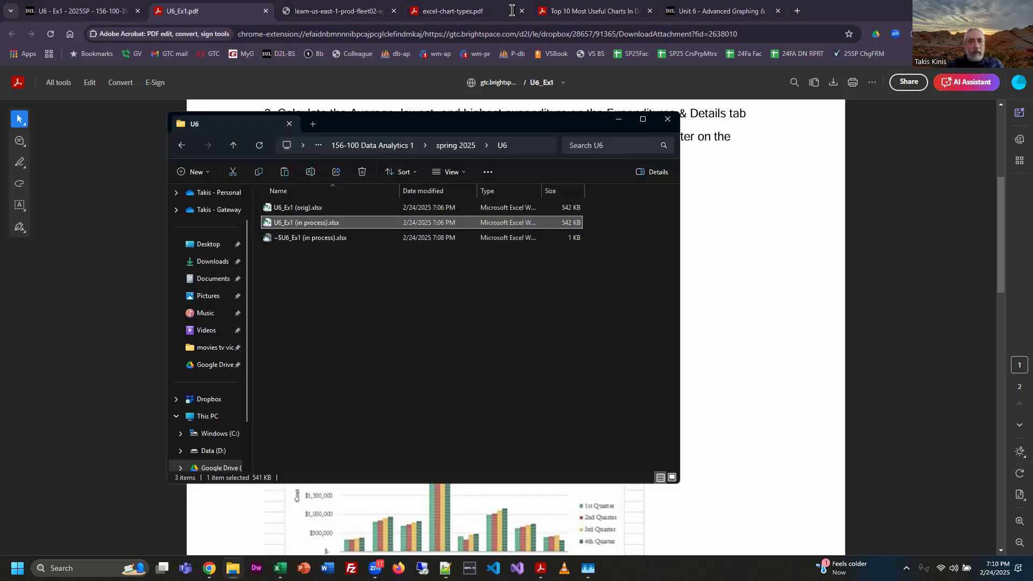
key(alt+Tab)
key(alt+Tab)
key(alt+Tab)
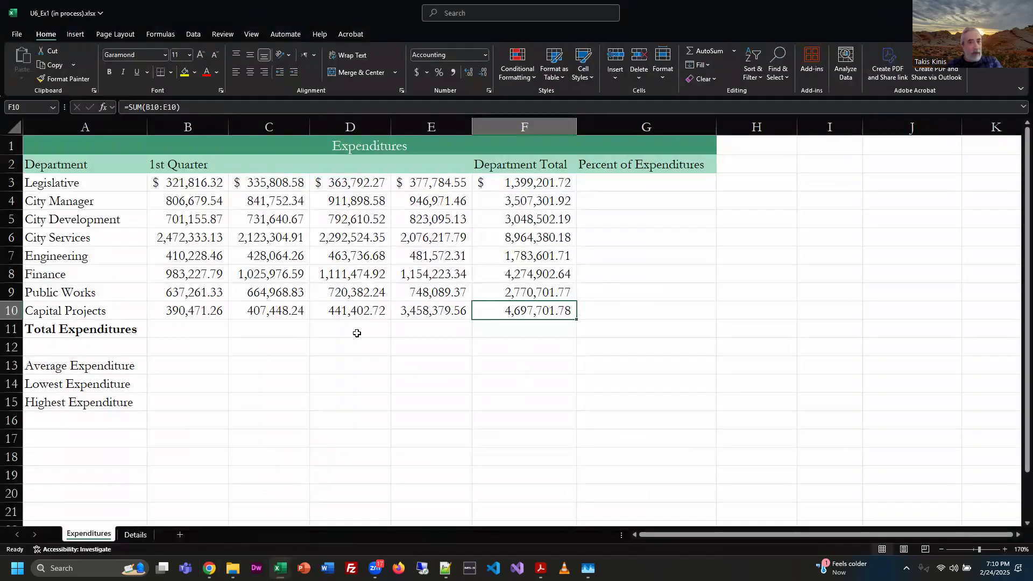
- Total the 1st Quarter expenditures in B11 with =SUM(B3:B10) and autofit column B to its contents
click(202, 331)
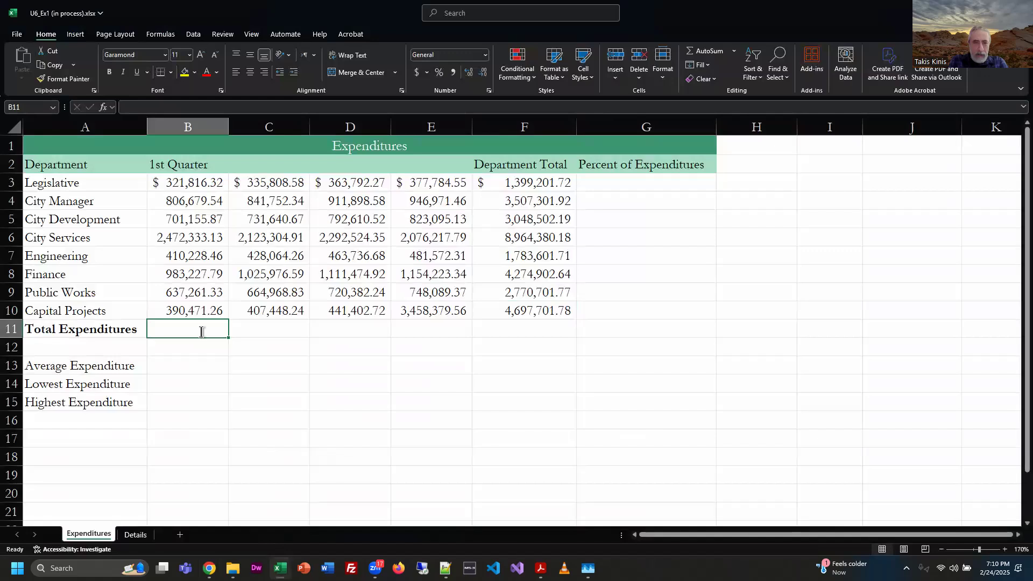
text(=sum)
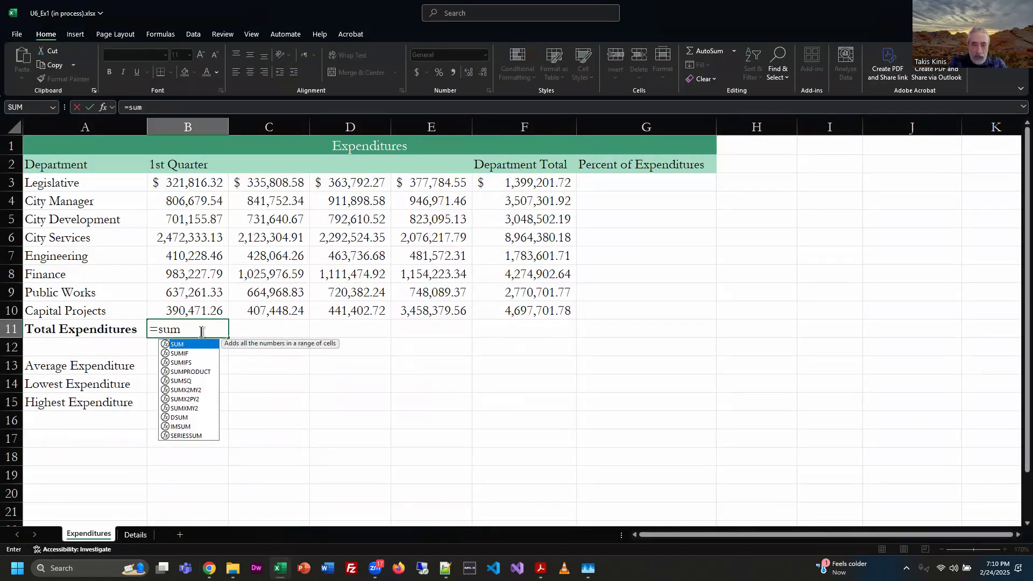
text(()
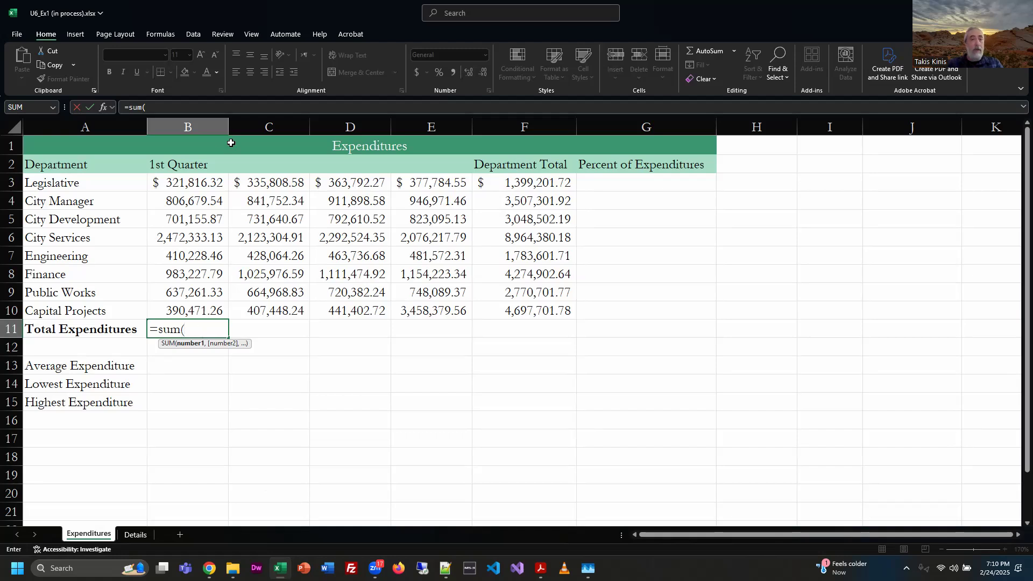
drag(210, 181, 209, 310)
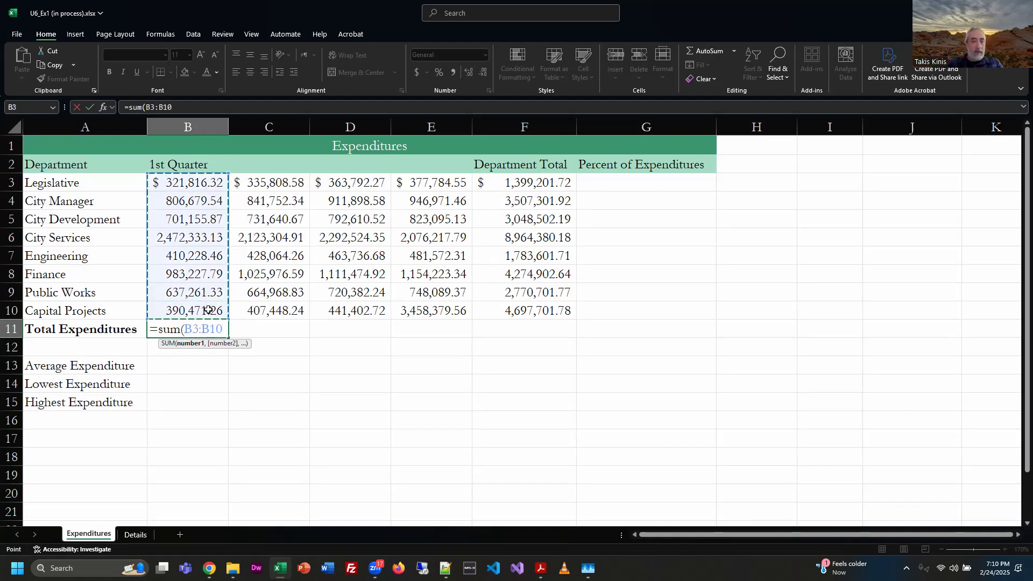
text())
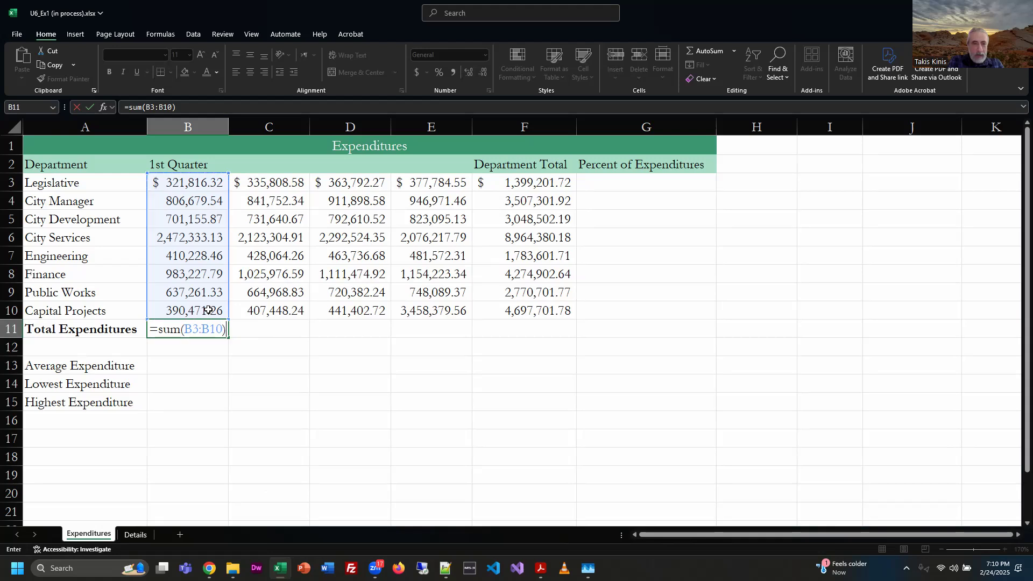
key(Return)
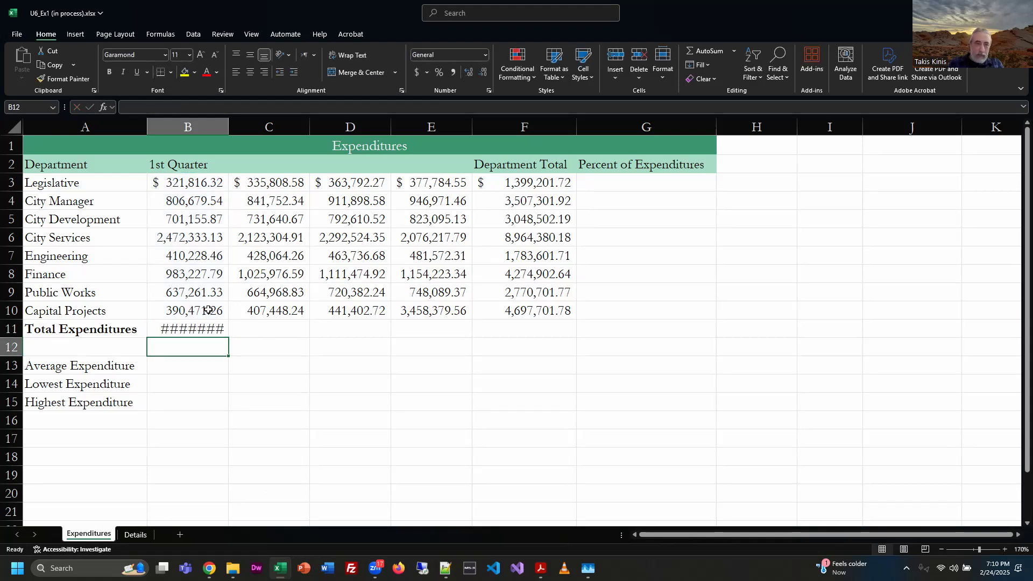
double_click(228, 126)
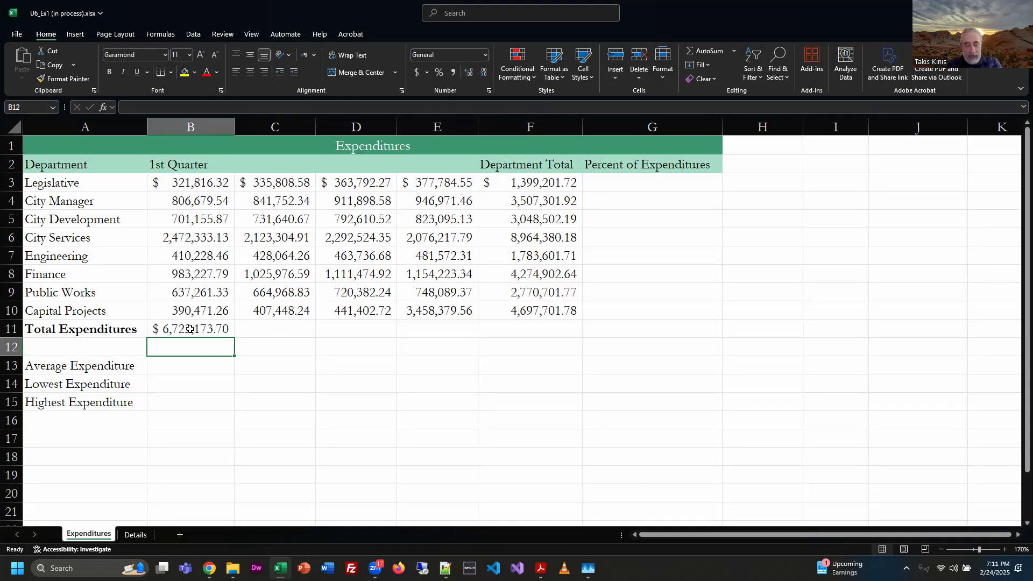
- Compare the 1st Quarter total in B11 with the sample table in the PDF, and return to the Excel workbook
key(alt+Tab)
key(alt+Tab)
key(Tab)
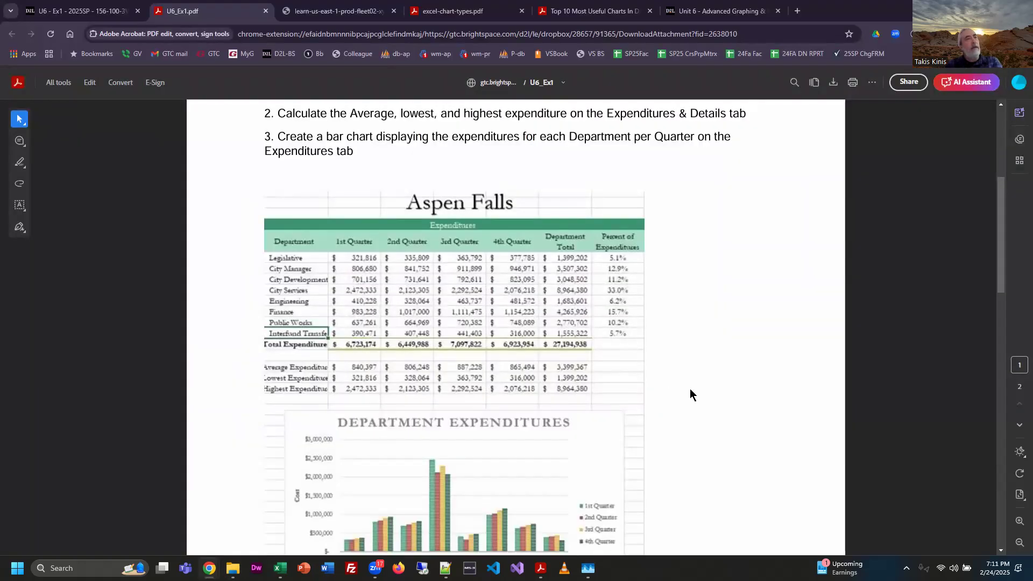
key(alt+Tab)
key(Tab)
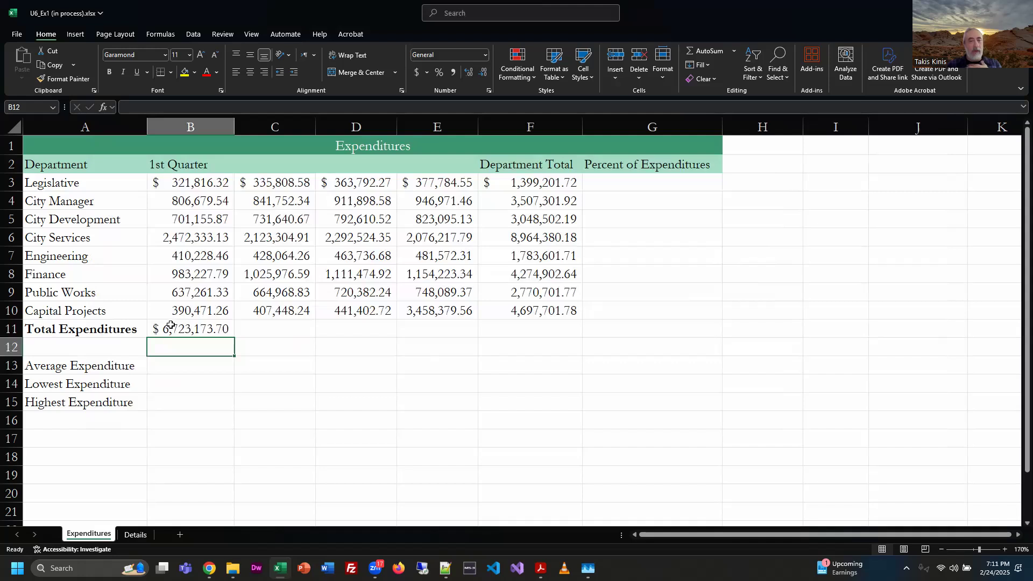
- Fill the total formula from B11 across C11:F11 and autofit columns C, D and E to their contents
click(187, 329)
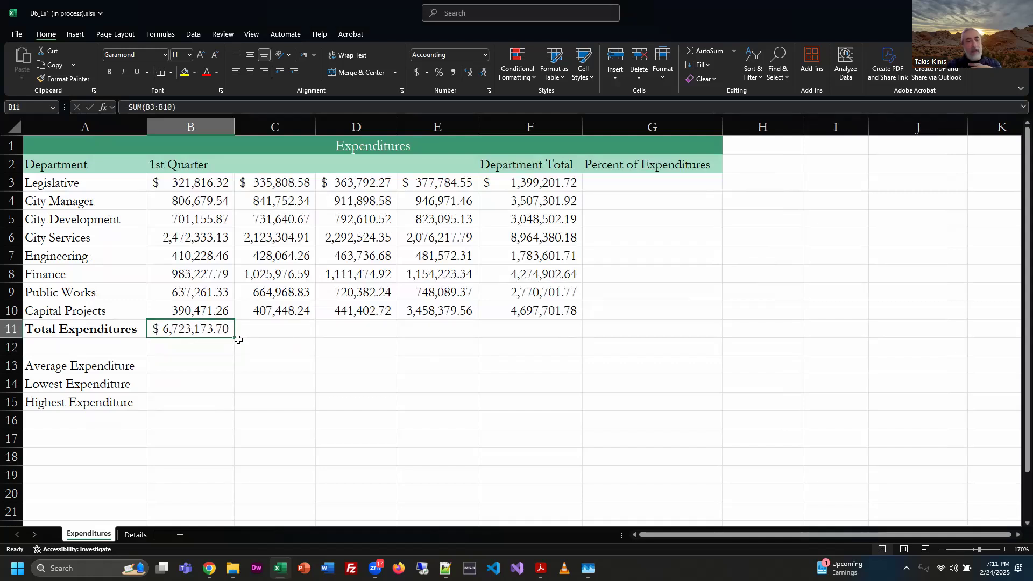
drag(240, 339, 449, 327)
drag(524, 327, 495, 261)
double_click(313, 127)
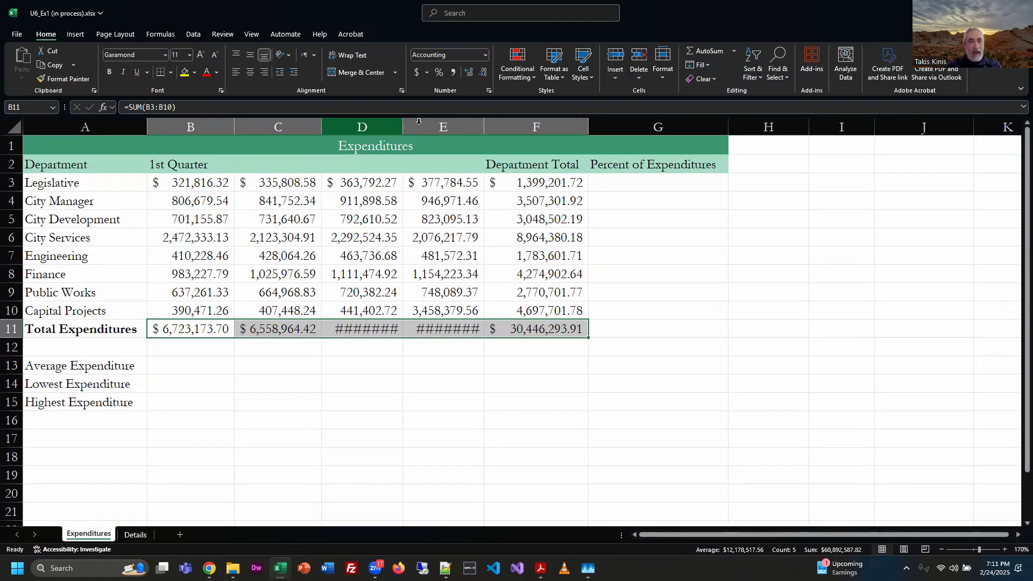
double_click(403, 127)
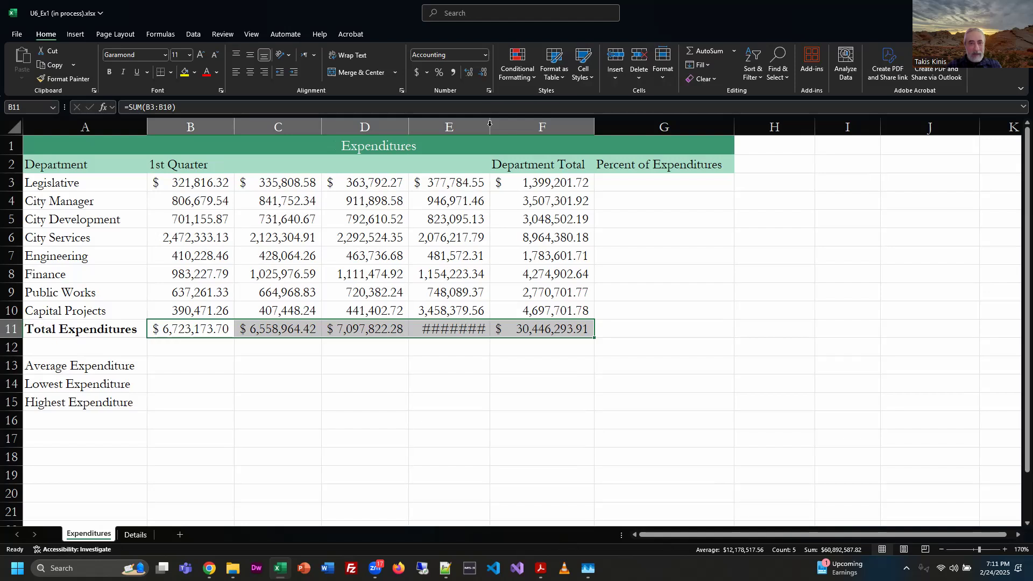
double_click(490, 127)
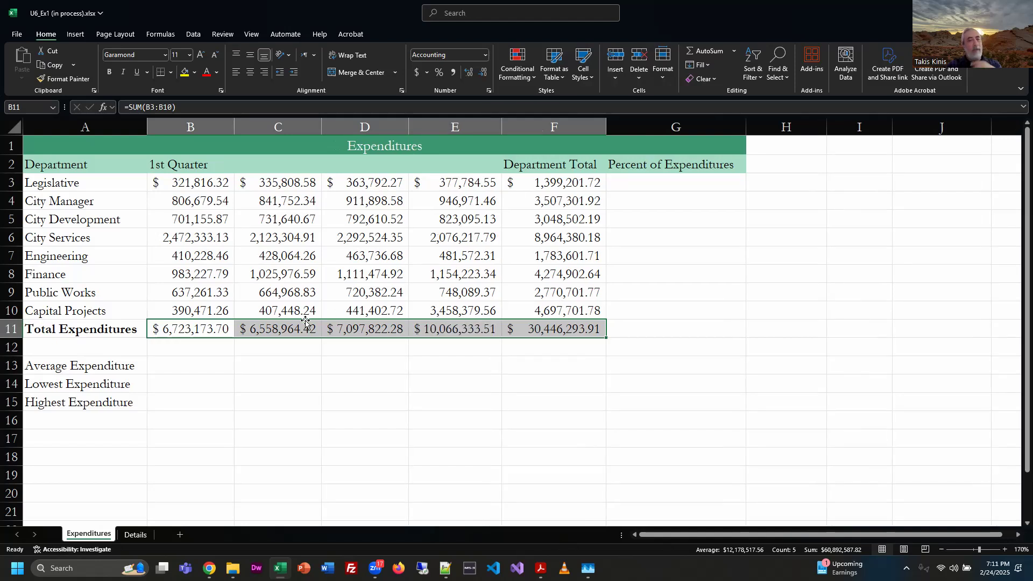
- Clear the total in C11 and calculate it again with AutoSum as =SUM(C3:C10)
click(278, 335)
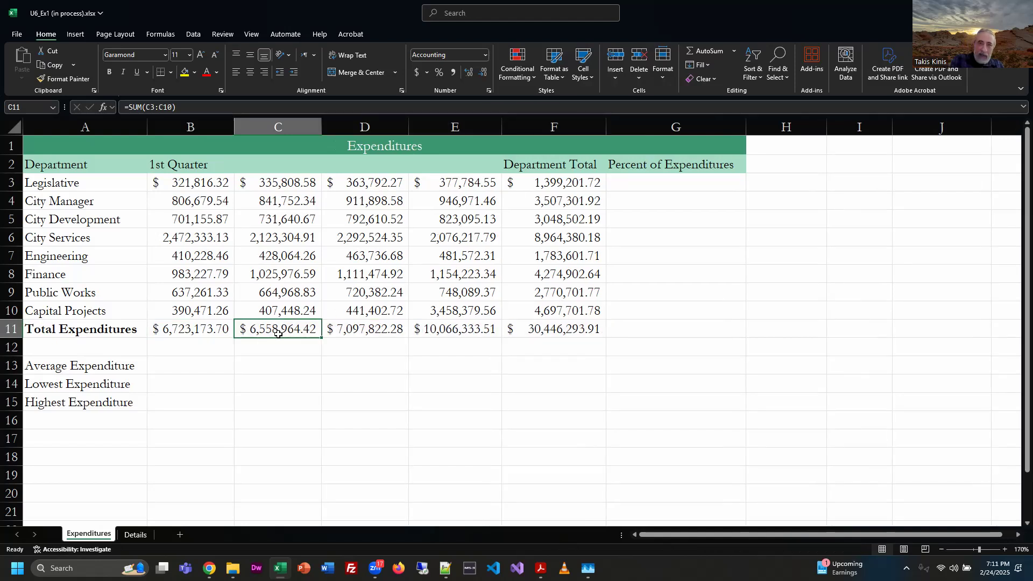
key(Delete)
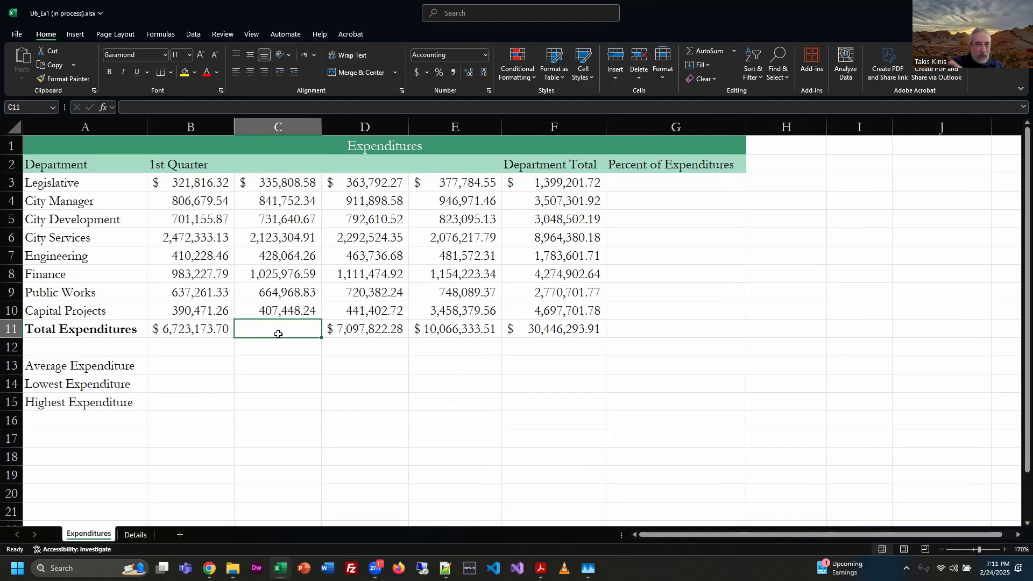
click(274, 359)
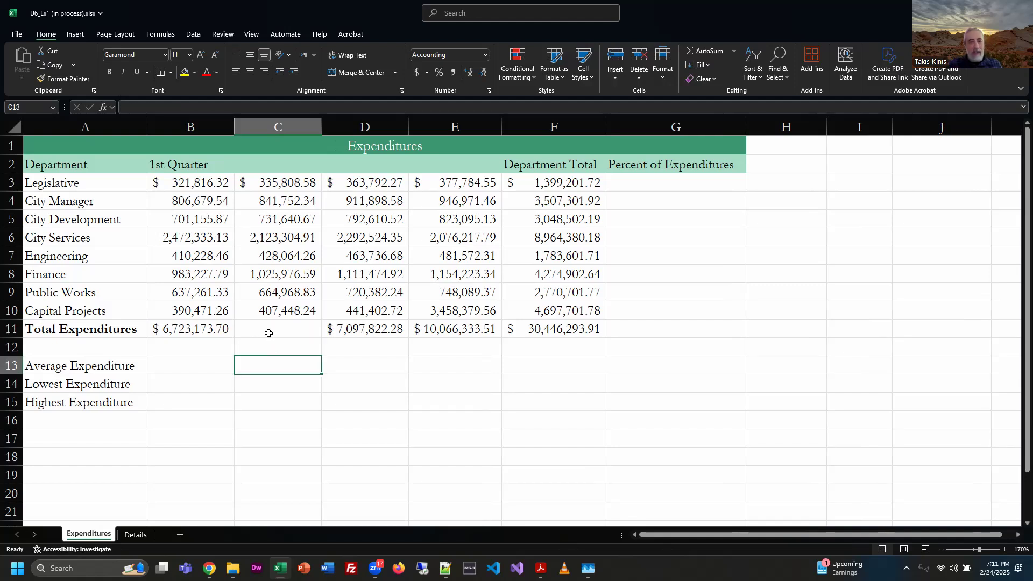
click(270, 334)
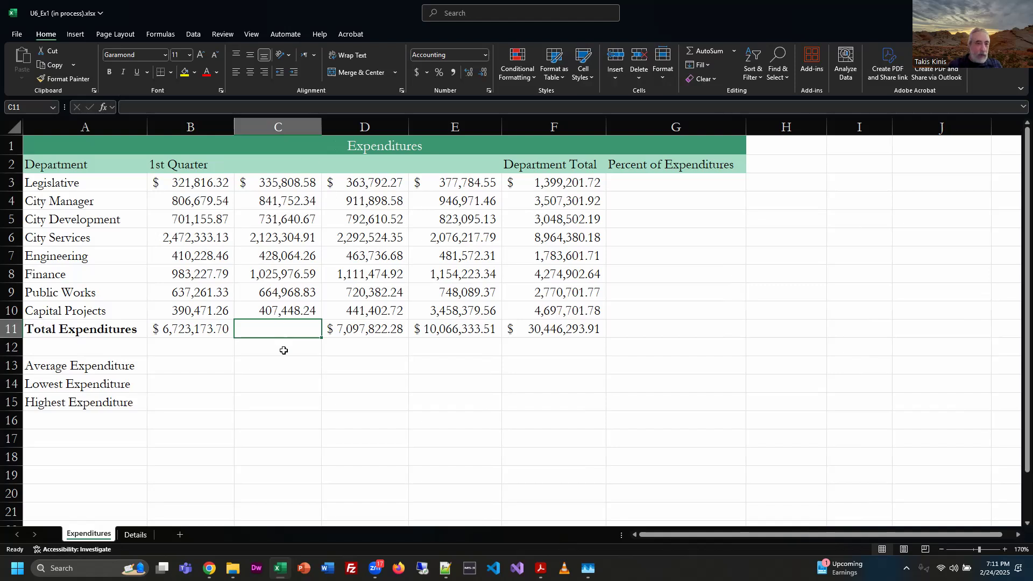
click(735, 52)
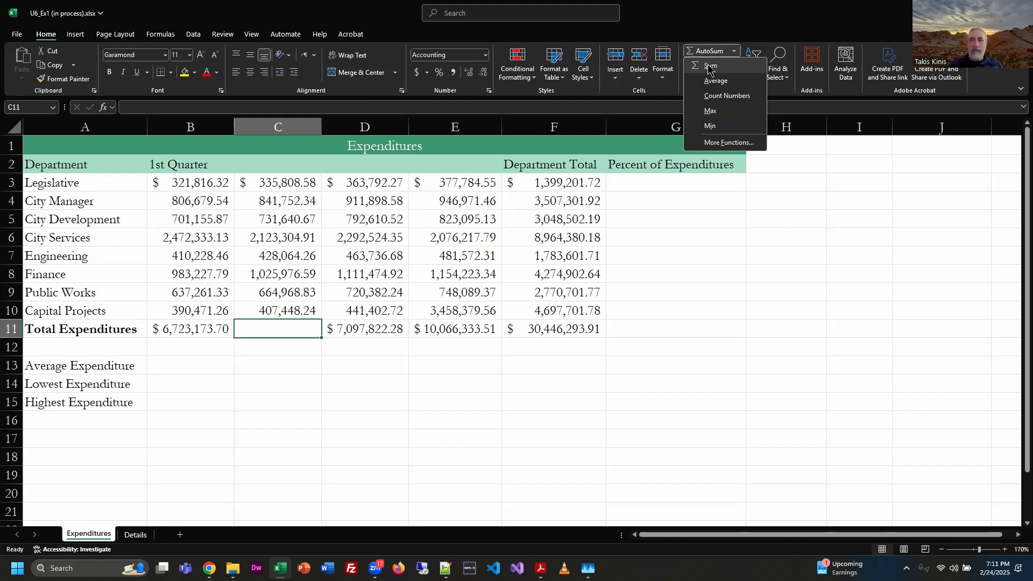
click(743, 21)
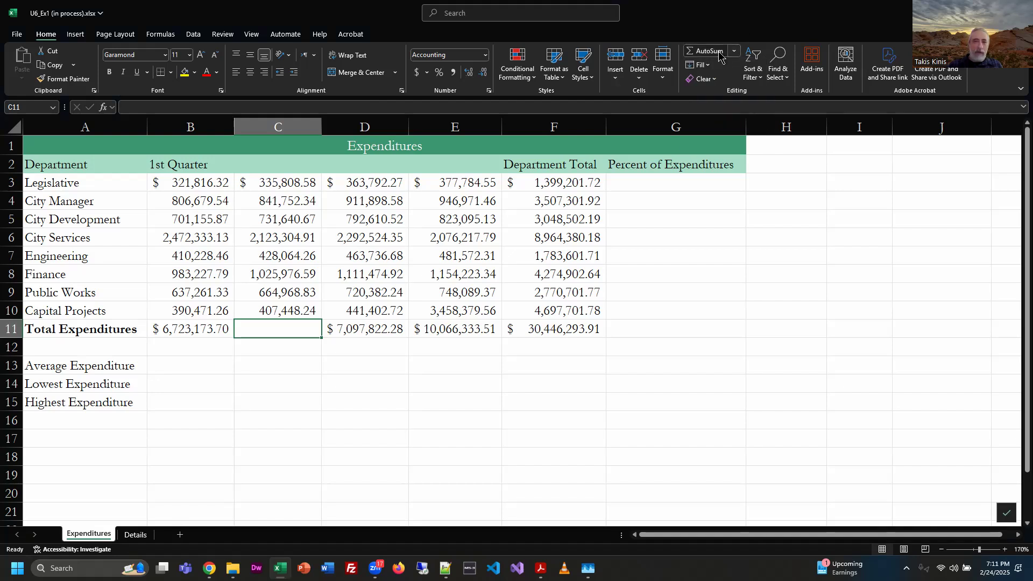
click(710, 51)
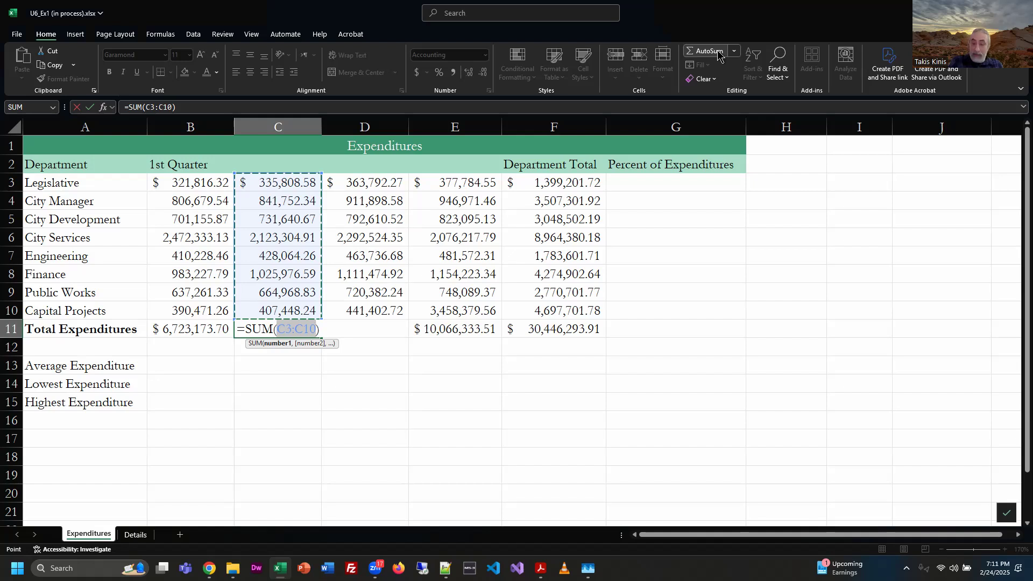
key(Return)
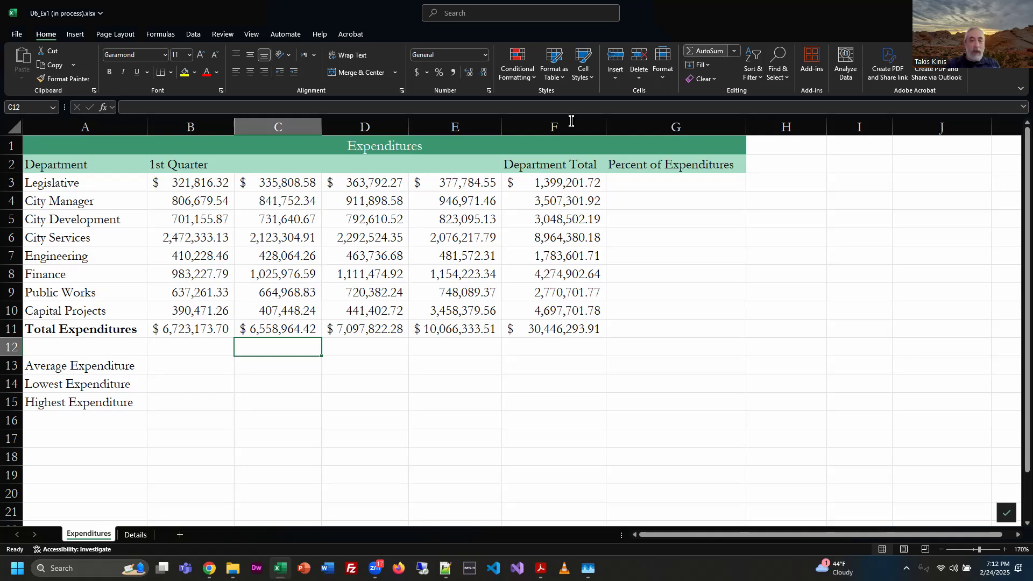
- Check which range the SUM formula in C11 covers without changing it
click(296, 331)
key(F2)
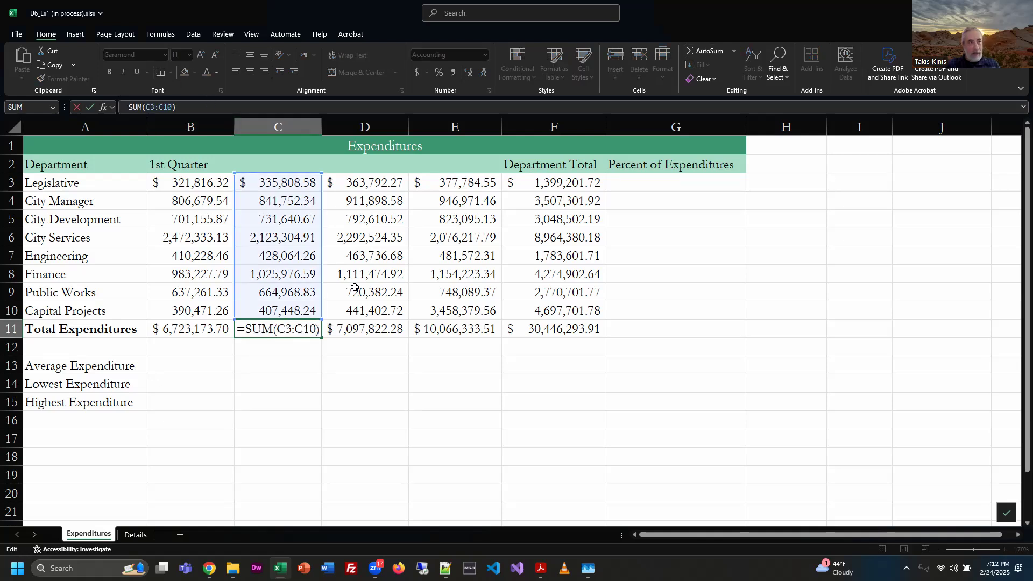
click(330, 359)
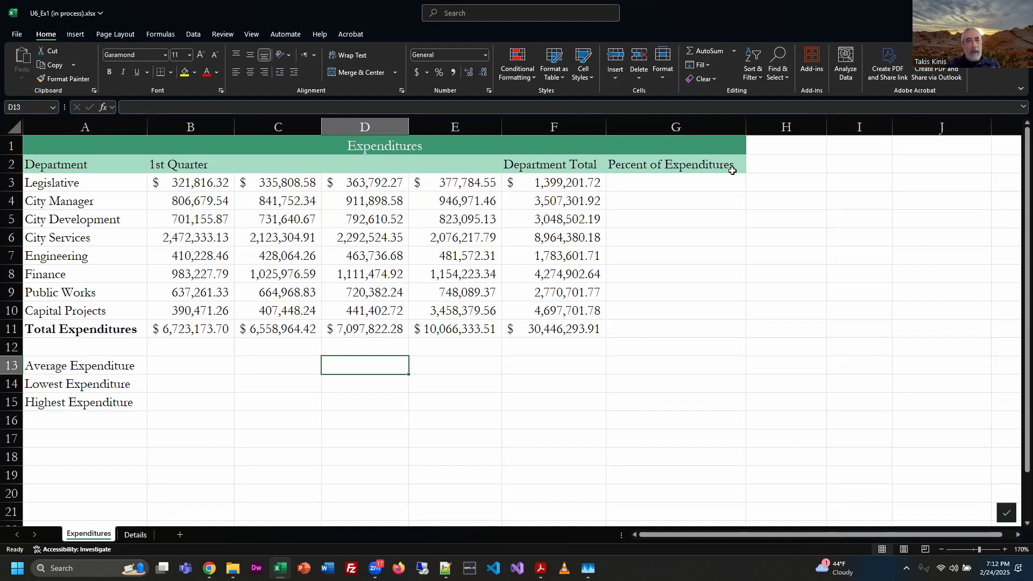
- Calculate the Legislative department's Percent of Expenditures in G3 with =F3/F11
click(641, 167)
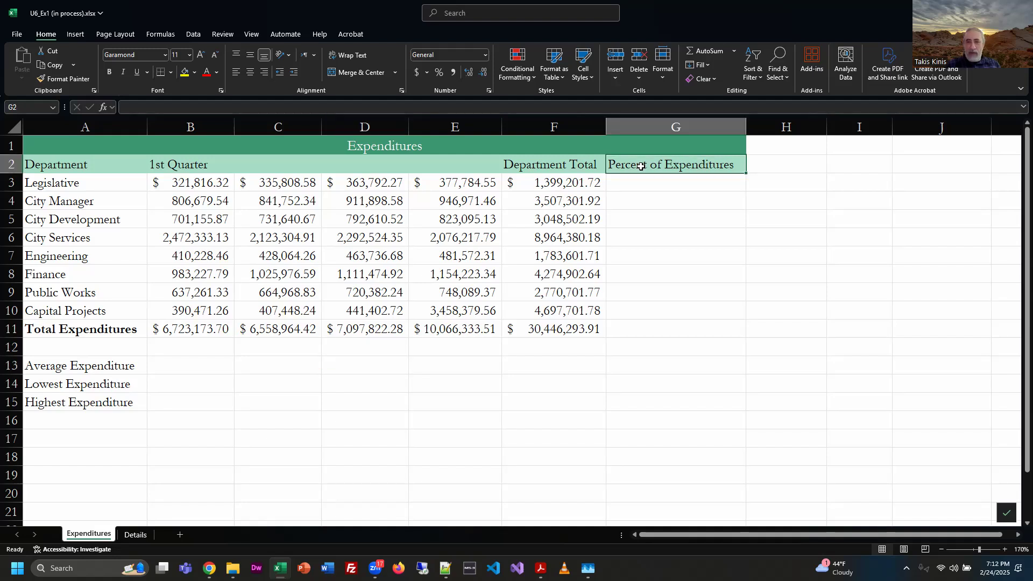
click(678, 183)
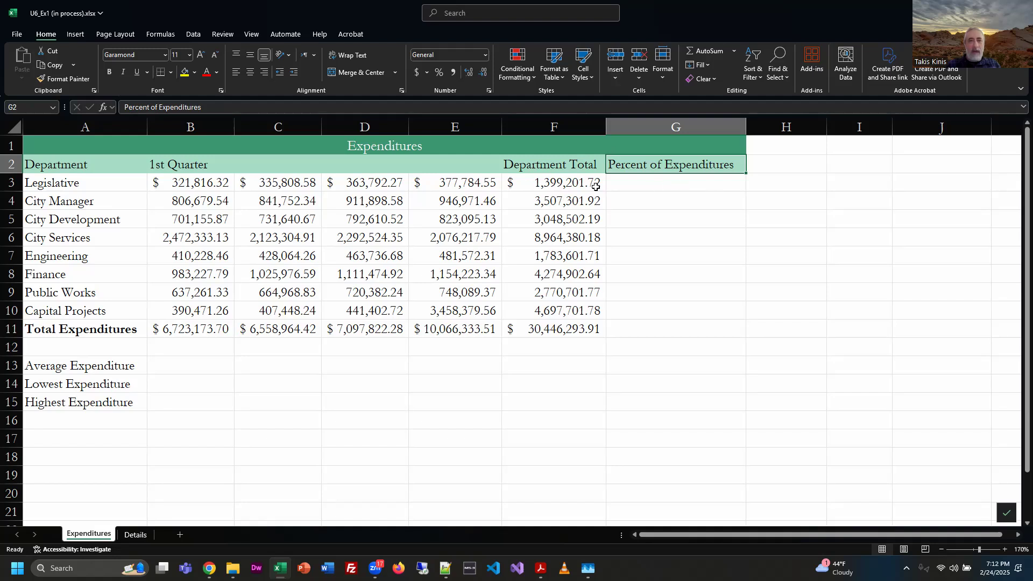
click(560, 183)
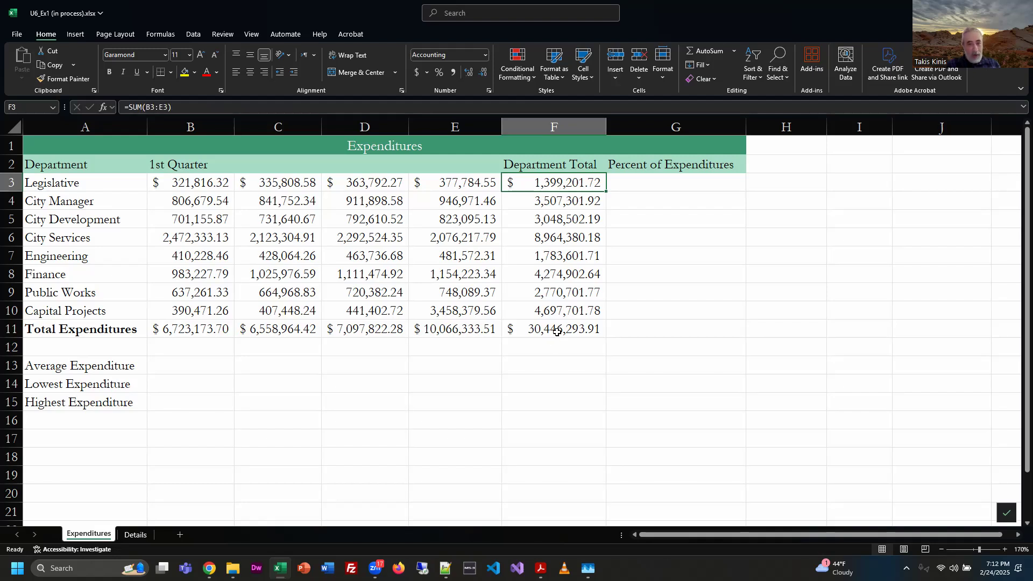
key(ctrl+Down)
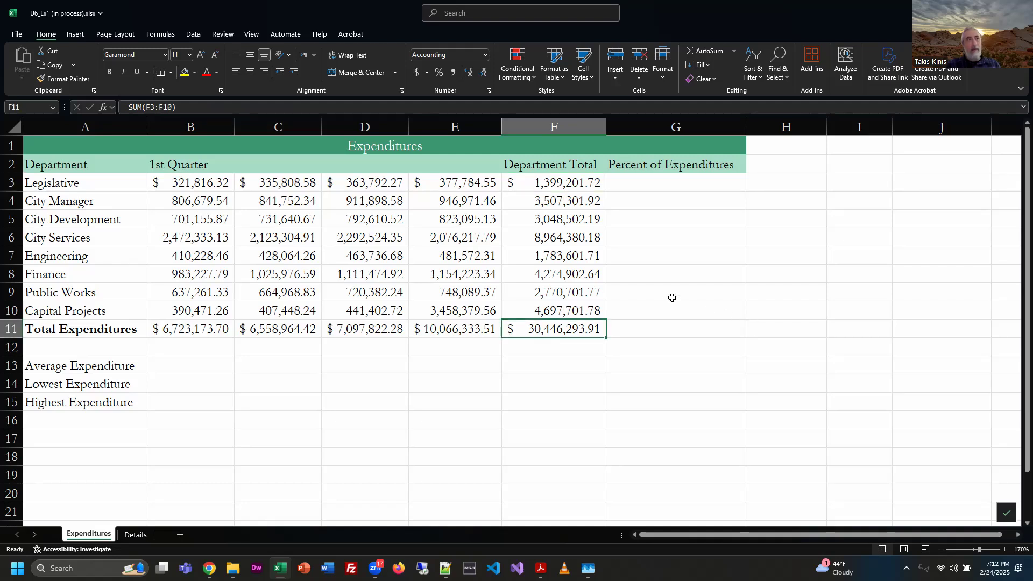
click(659, 178)
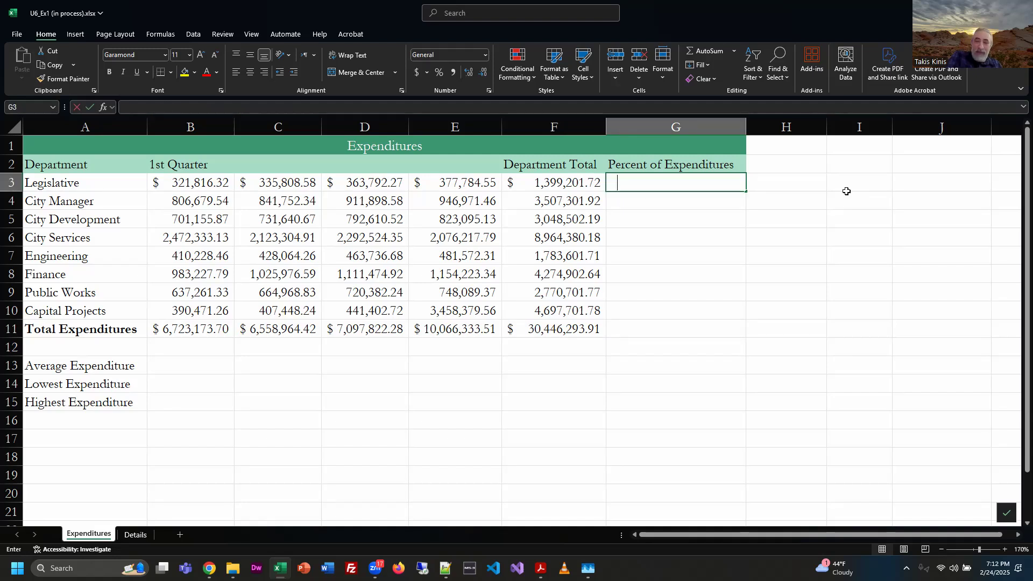
text(=)
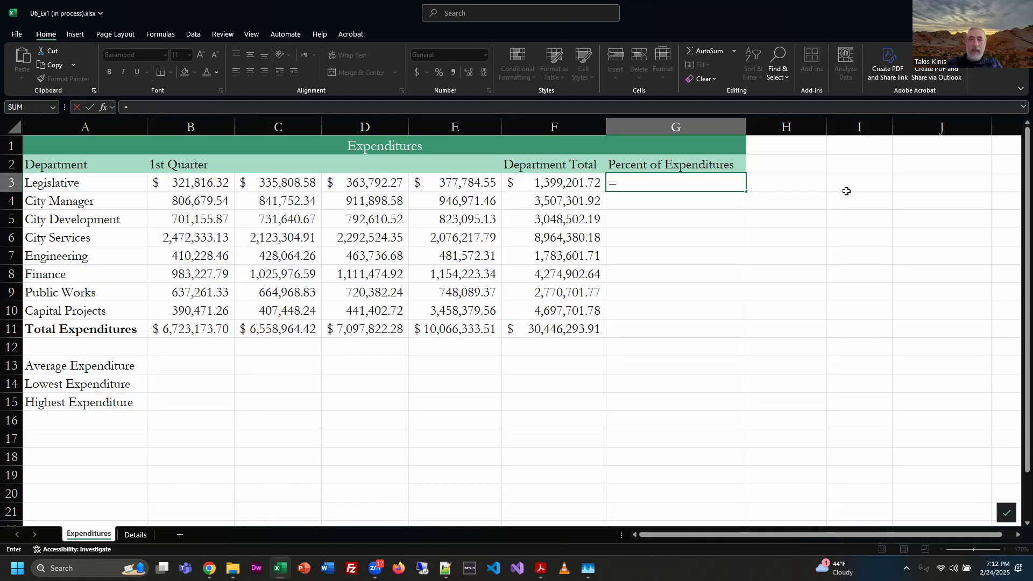
click(558, 183)
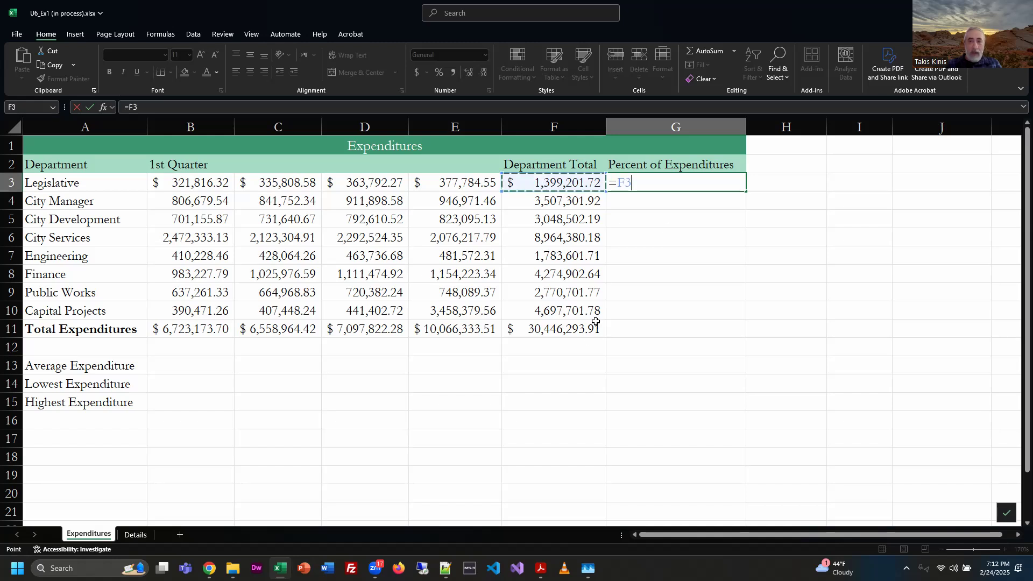
text(/)
click(554, 330)
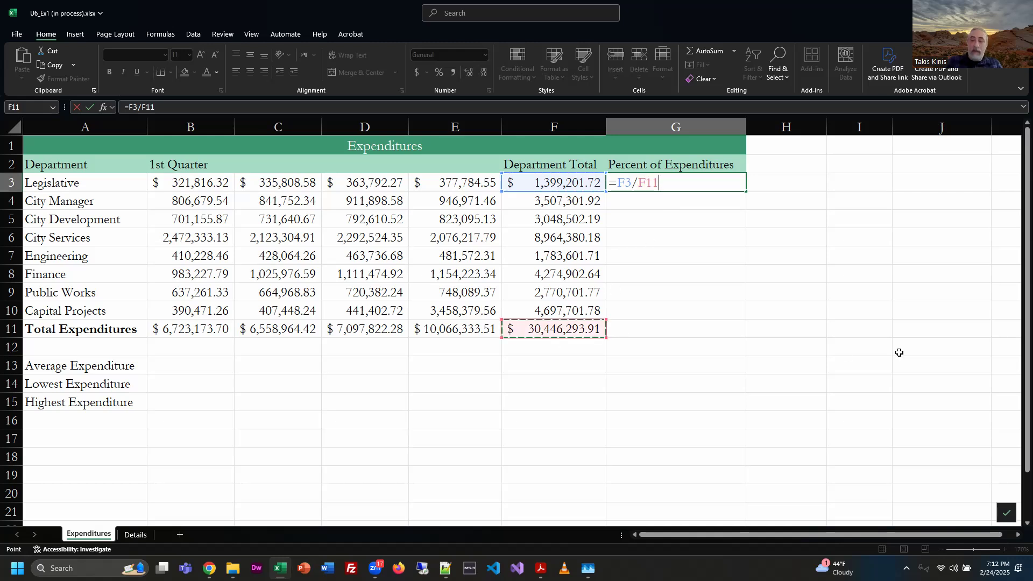
key(Return)
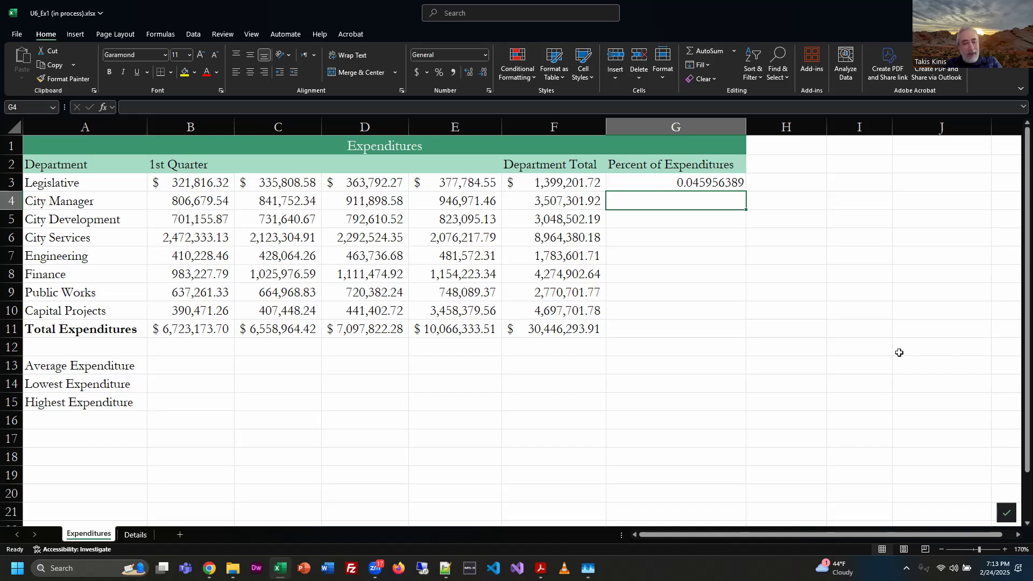
- Compare the Legislative total and percentage with the sample table in the U6_Ex1 PDF, reread the task instructions, and return to the Excel workbook
key(alt+Tab)
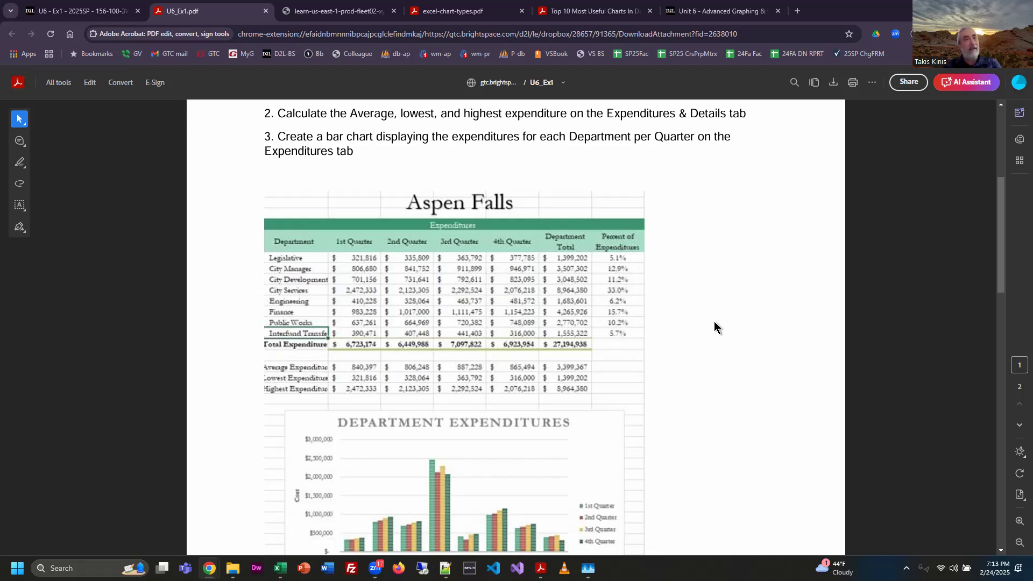
key(alt+Tab)
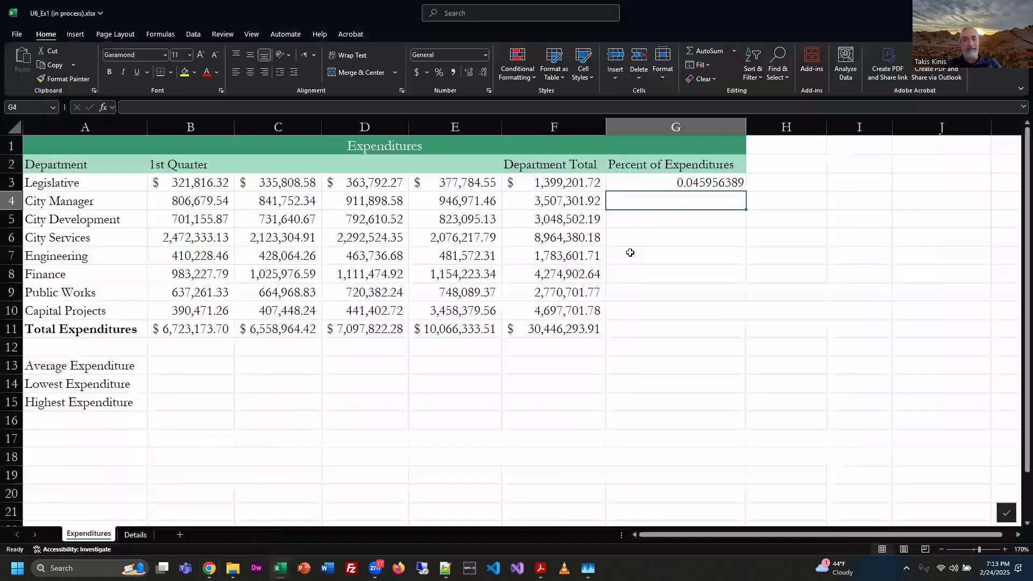
click(565, 183)
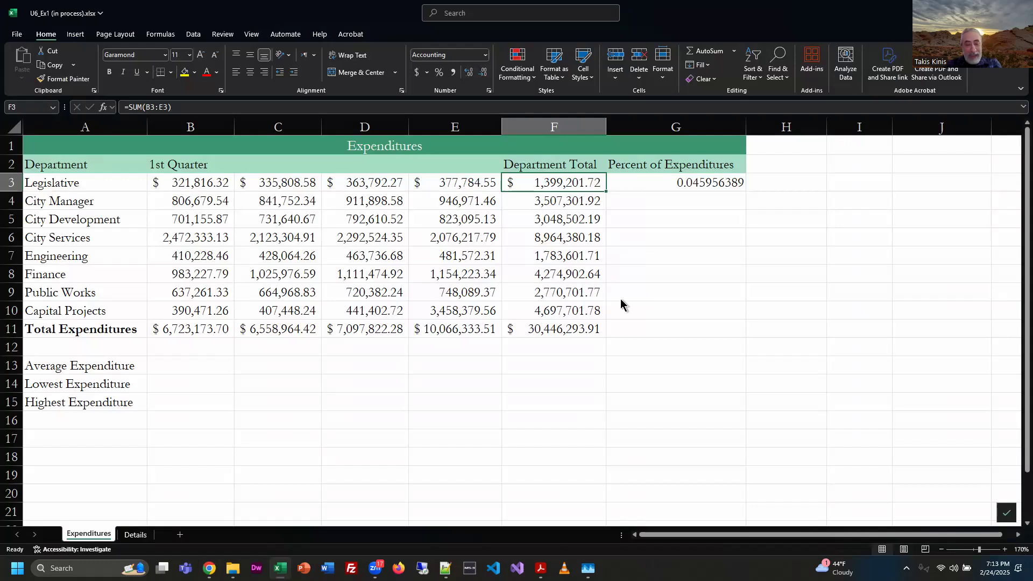
key(alt+Tab)
scroll(562, 280, up, 1)
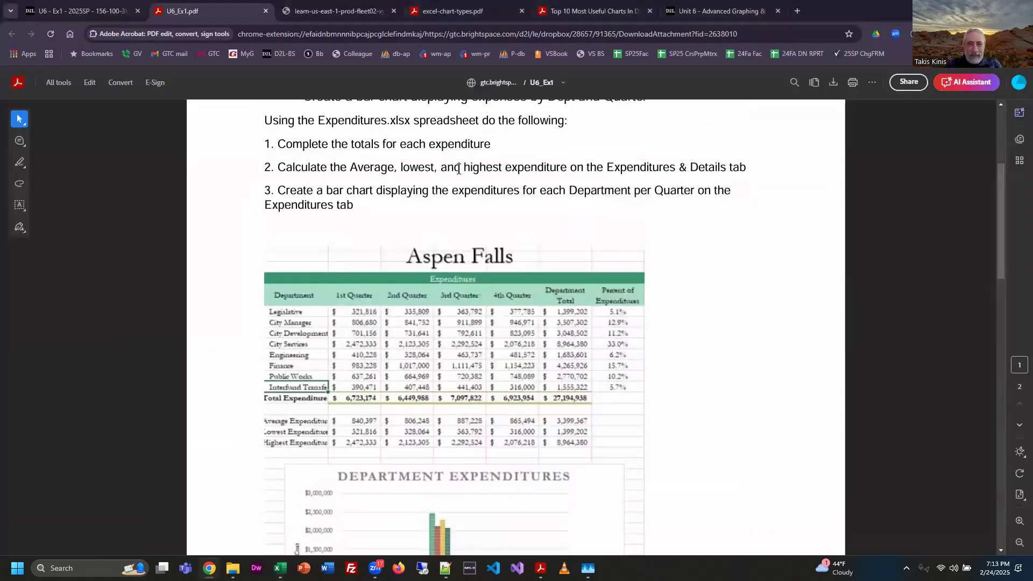
scroll(524, 178, up, 1)
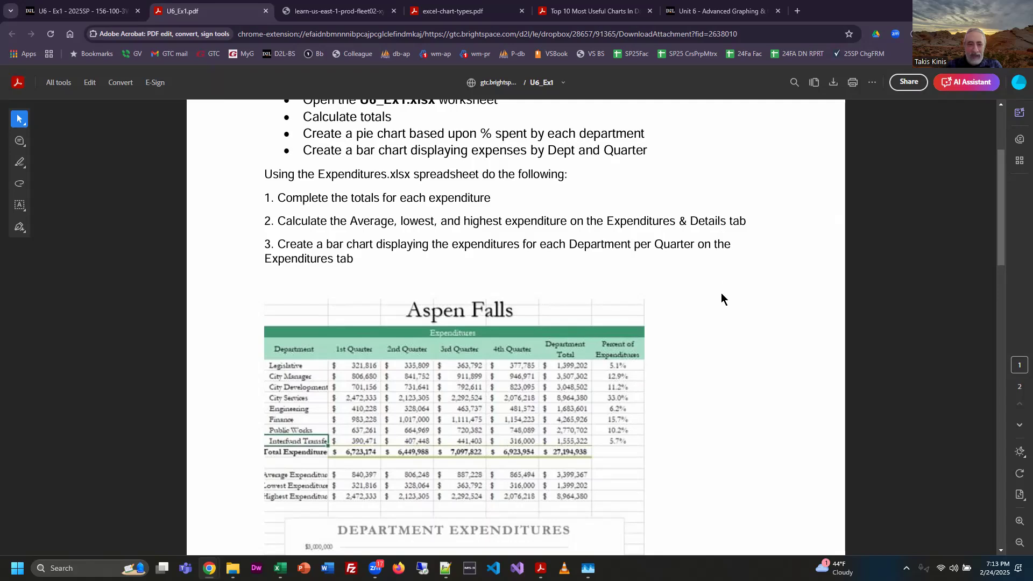
key(alt+Tab)
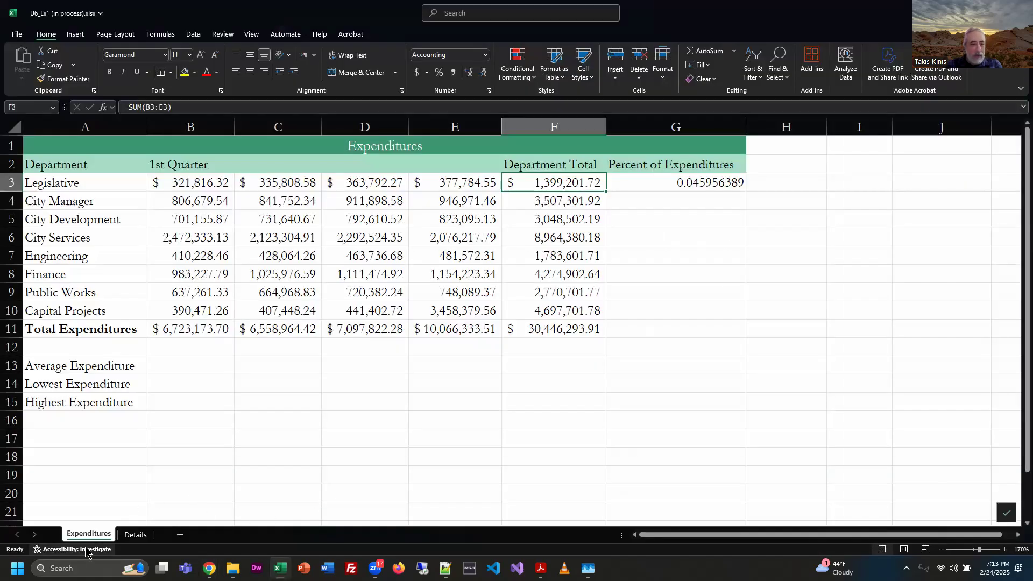
- Compare the Legislative 1st Quarter figure on the Expenditures sheet with the Legislative detail items in B5:B7 of the Details sheet
click(136, 534)
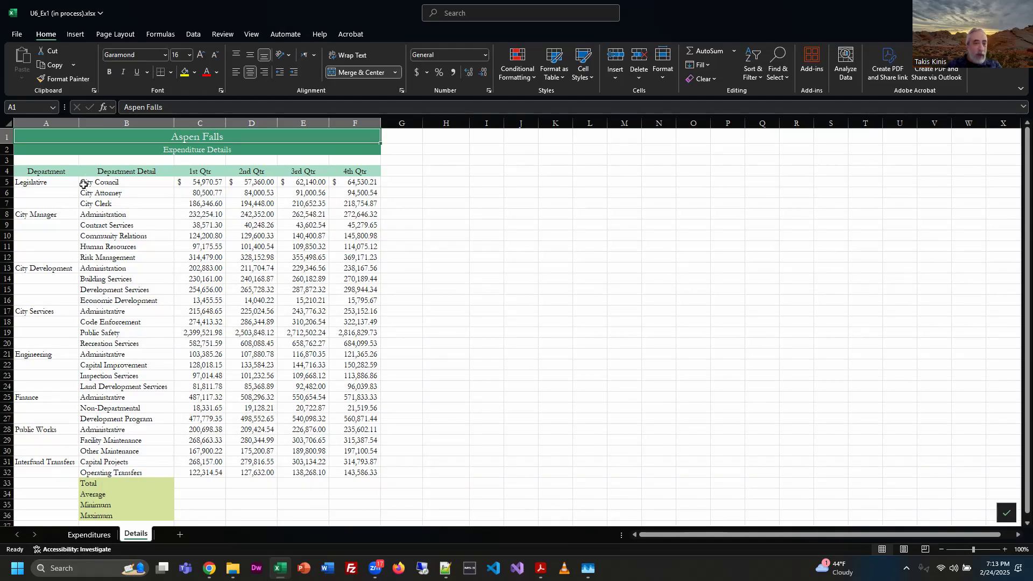
click(88, 535)
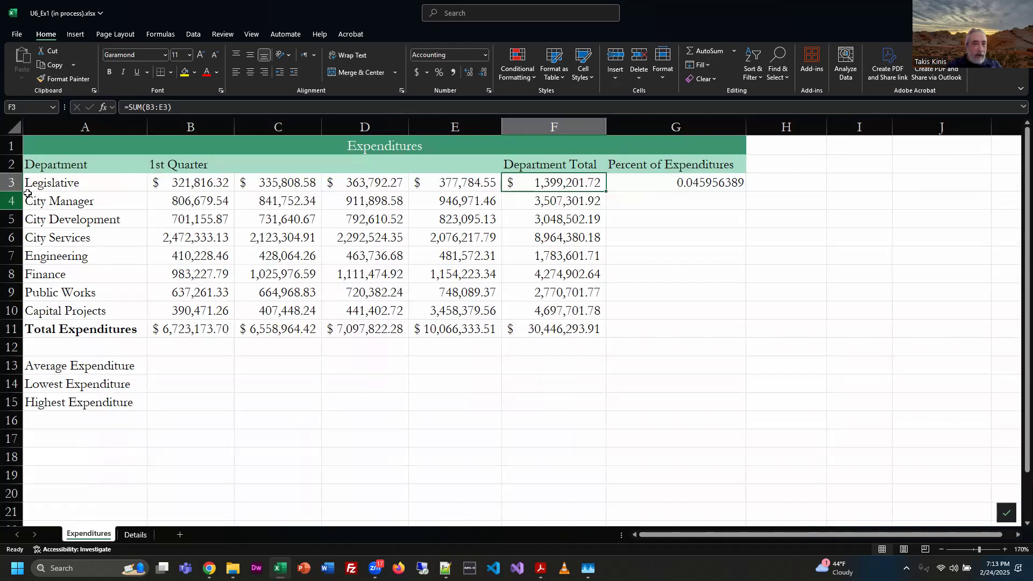
click(58, 185)
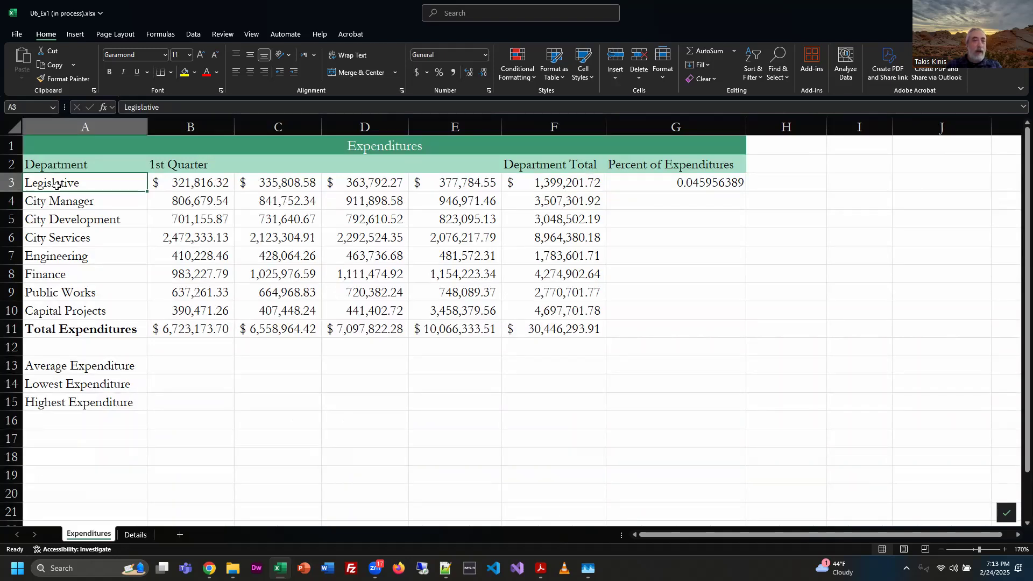
click(191, 183)
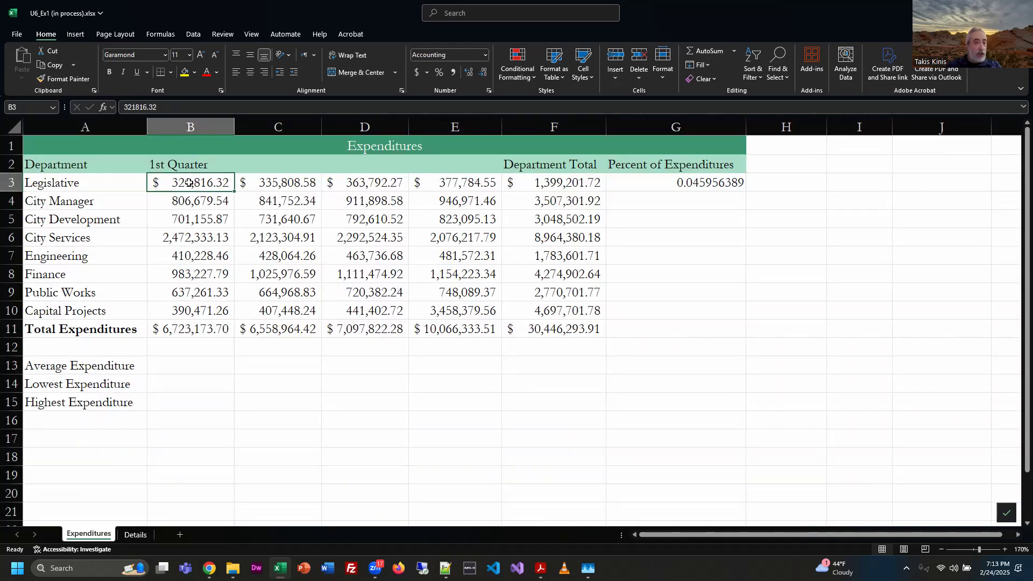
click(135, 534)
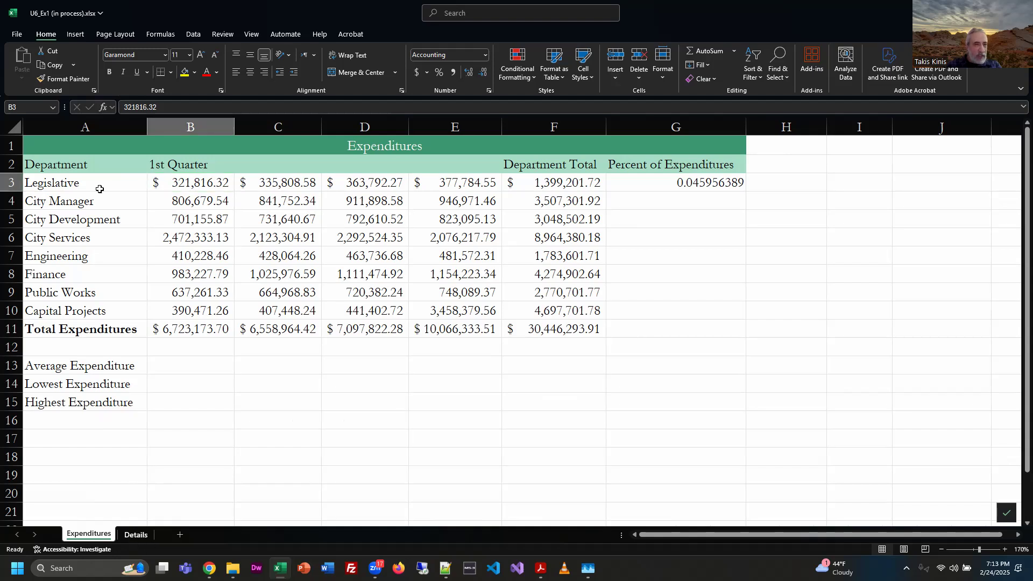
drag(110, 183, 141, 204)
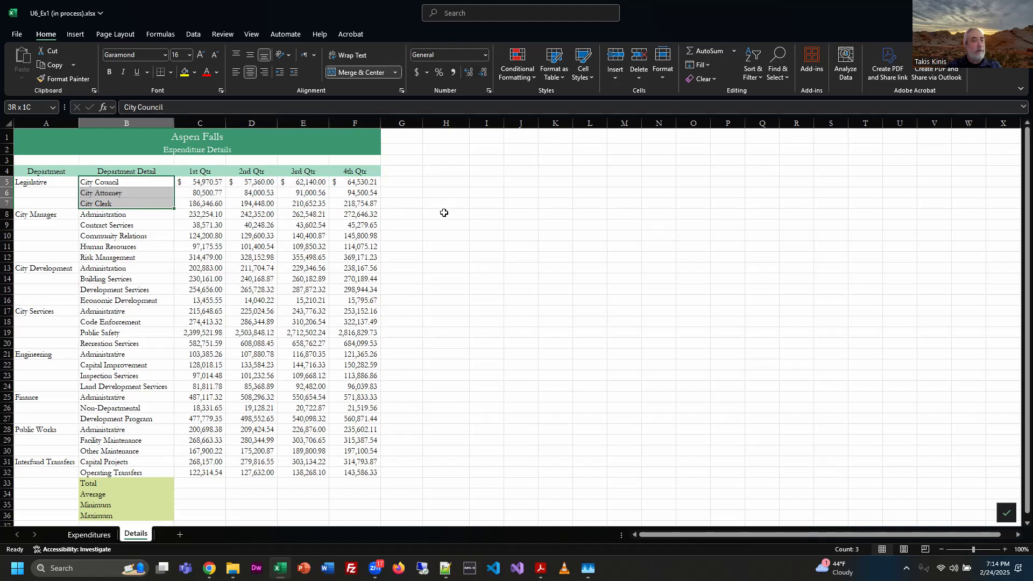
- Make the grand-total reference absolute in the Legislative percentage formula in G3 on the Expenditures sheet, giving =F3/$F$11
click(84, 535)
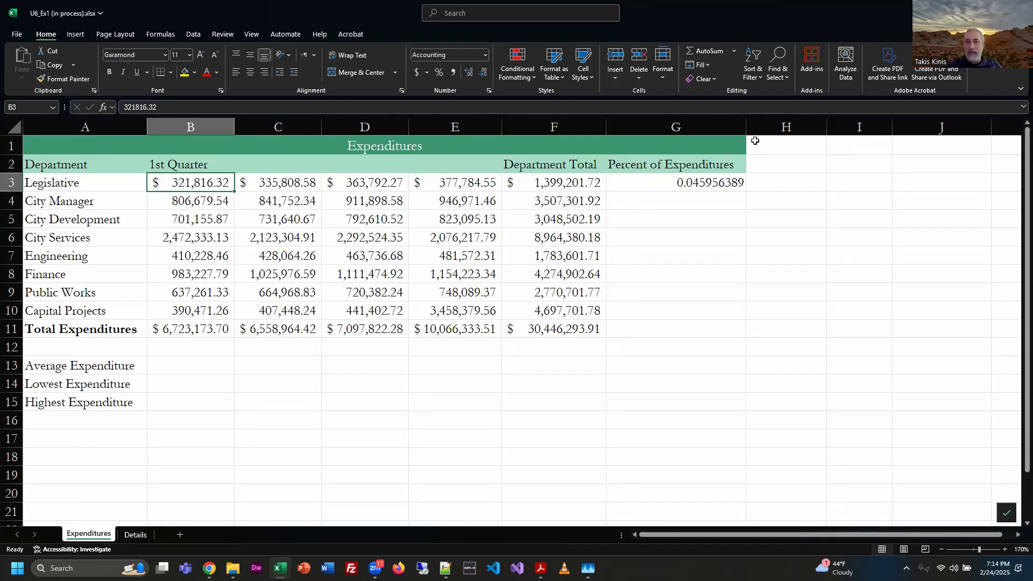
click(709, 186)
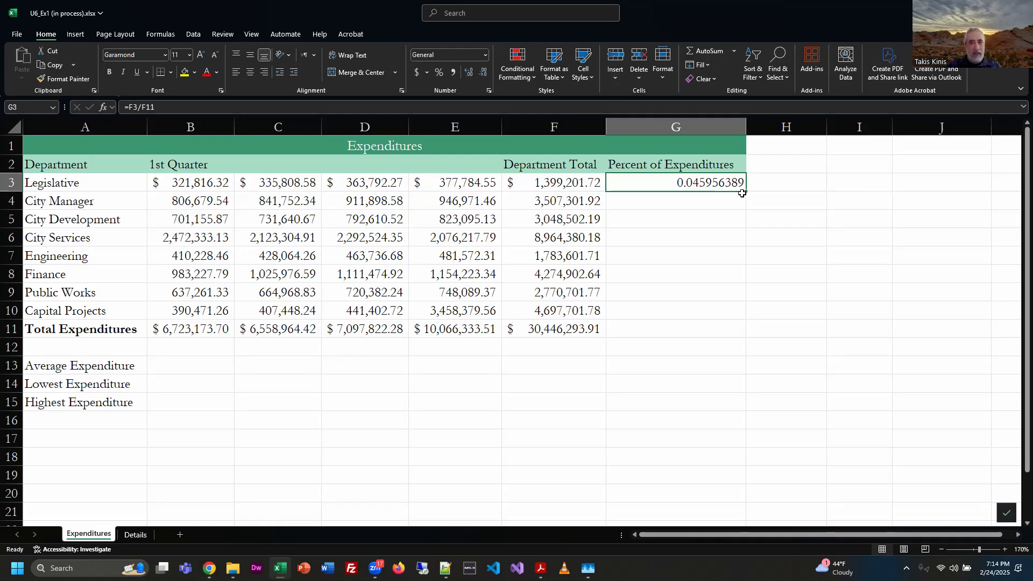
click(273, 107)
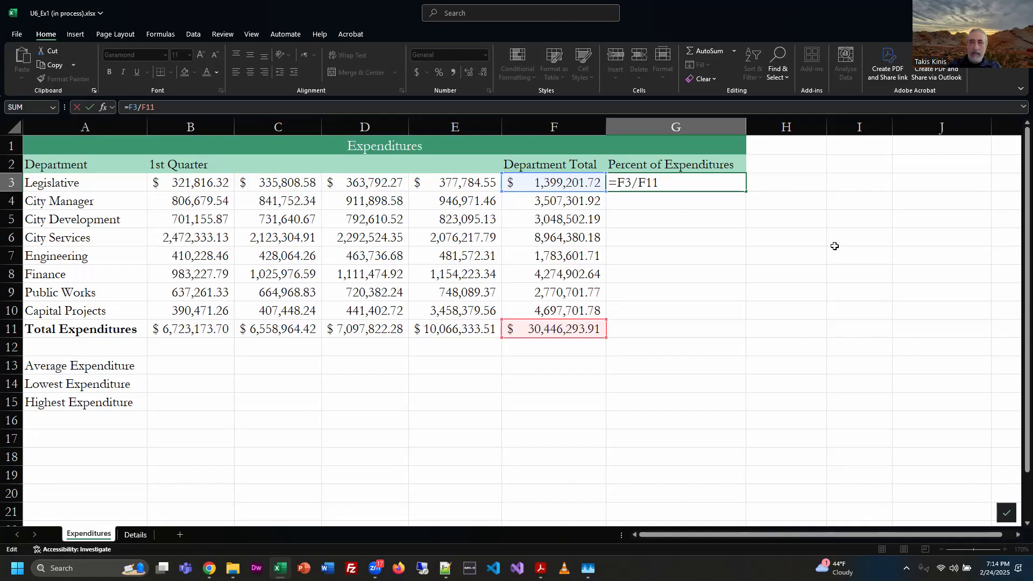
click(649, 184)
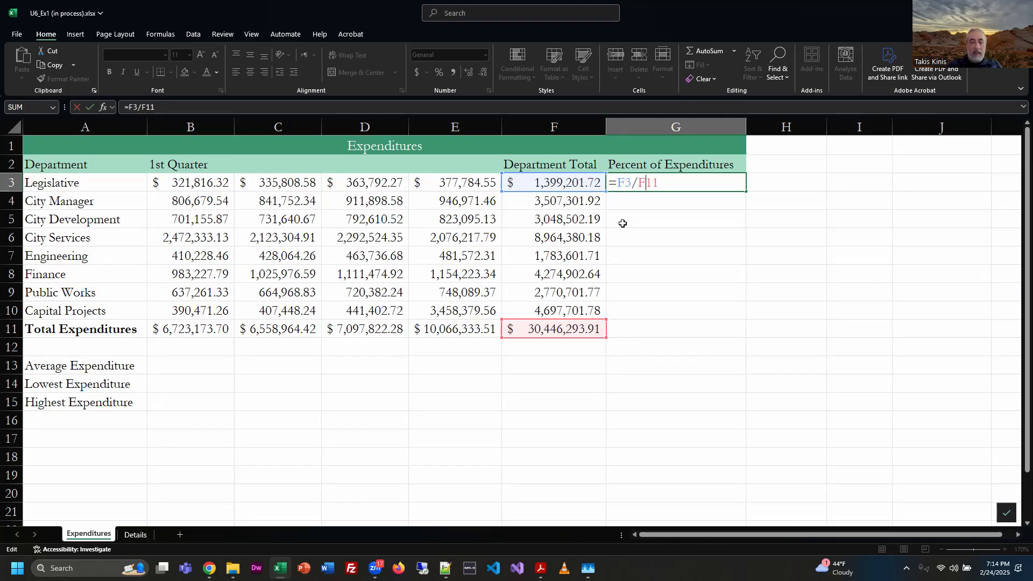
key(F4)
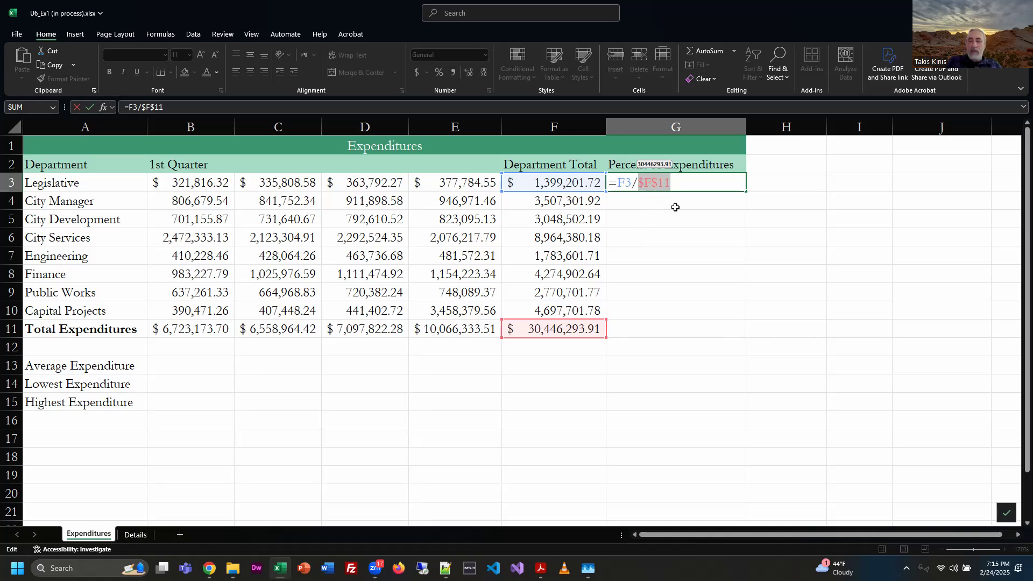
key(Return)
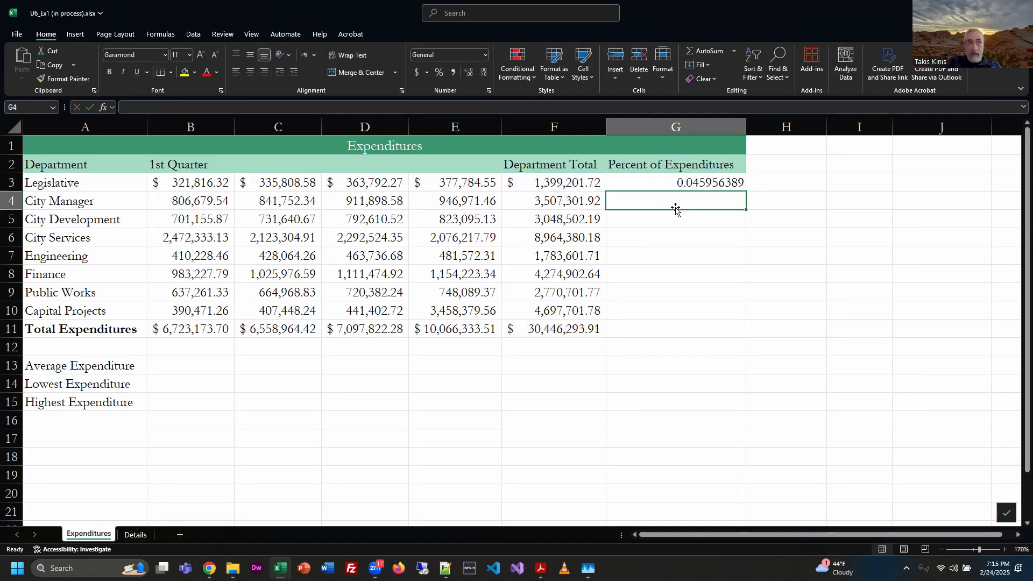
- Fill the G3 percentage formula down through G10 for the remaining departments
click(711, 184)
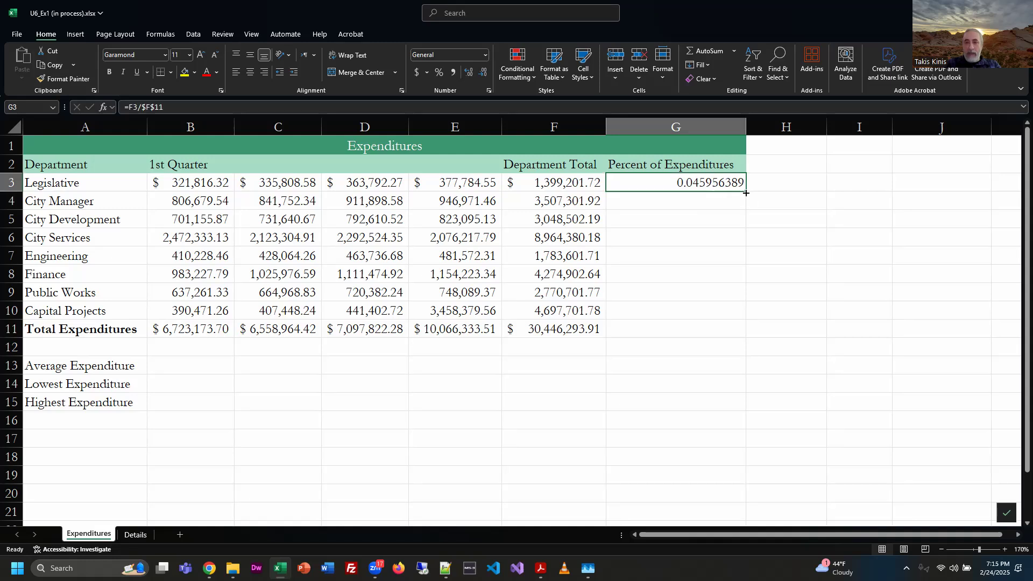
drag(748, 191, 744, 322)
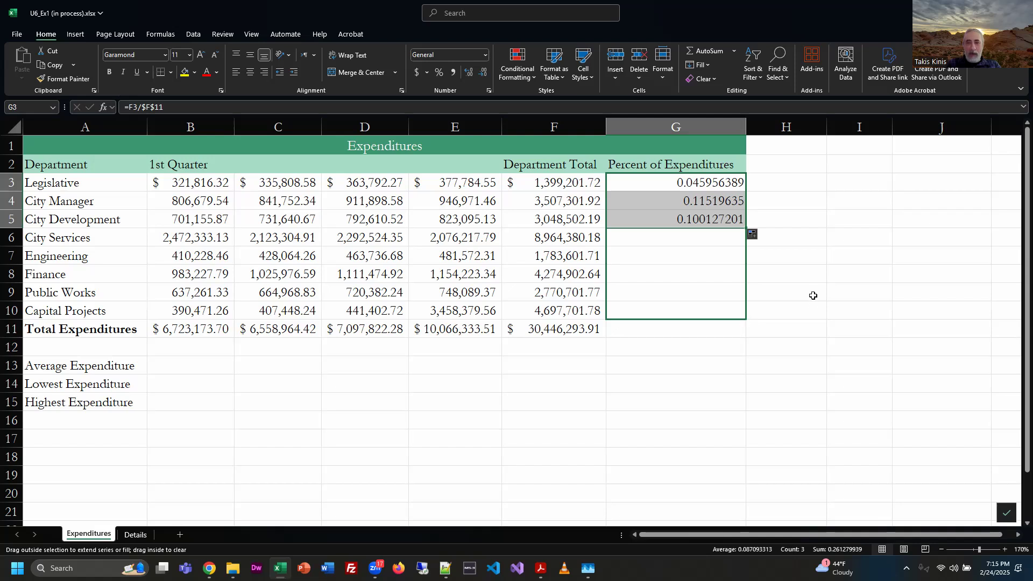
drag(814, 295, 813, 295)
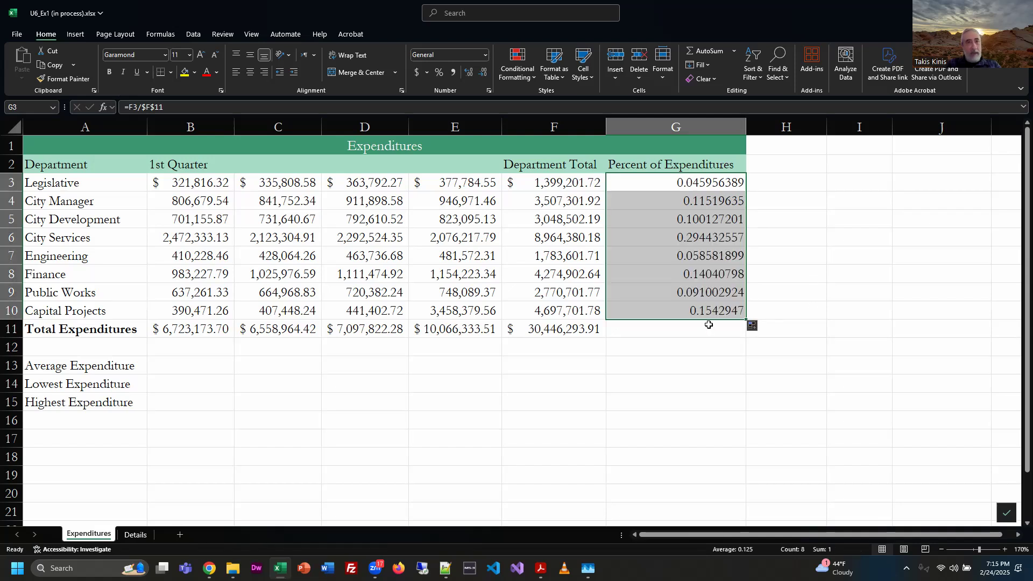
- Format the Percent of Expenditures values in G3:G10 as percentages with one decimal place
click(439, 73)
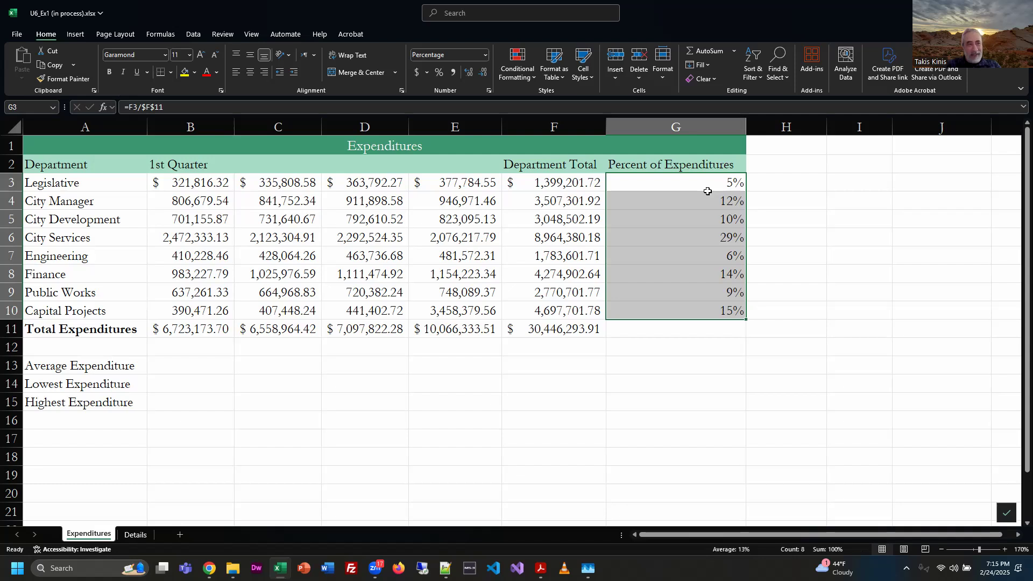
click(469, 73)
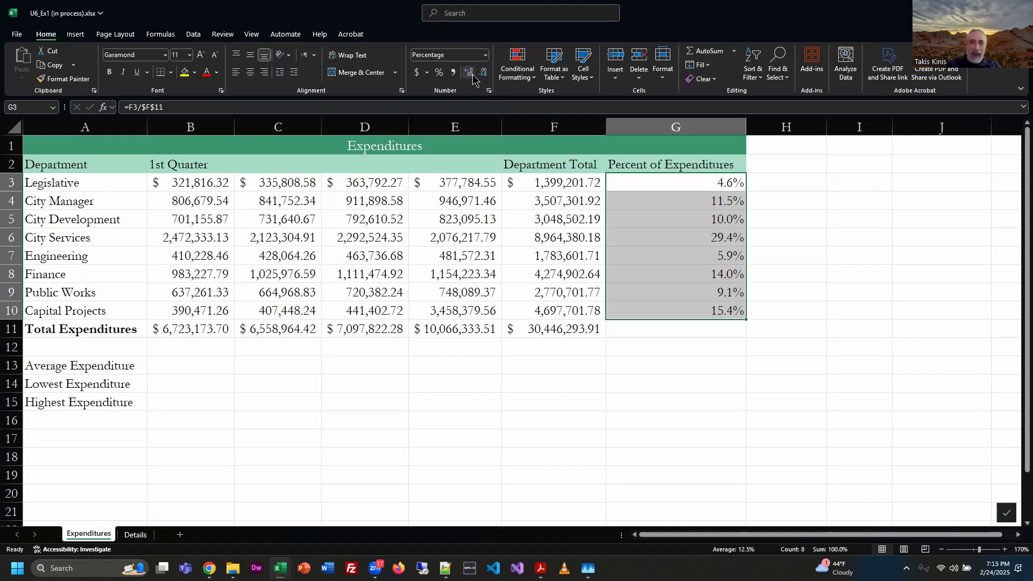
click(469, 73)
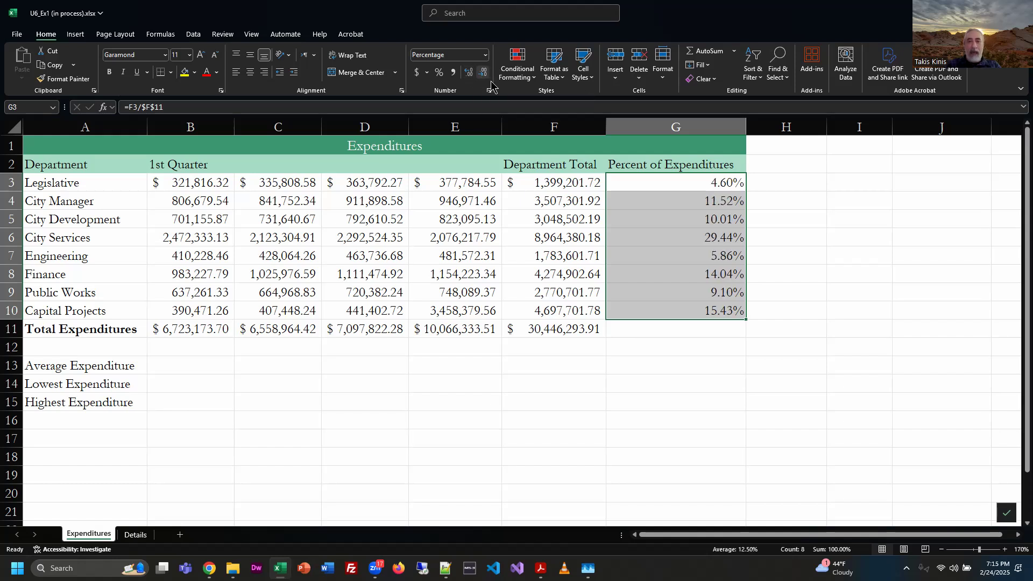
click(484, 73)
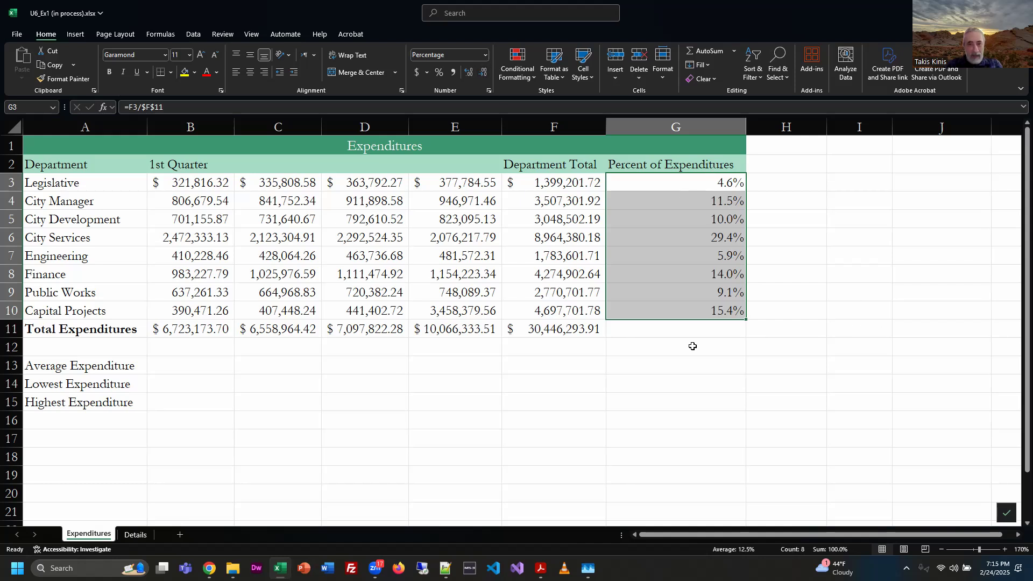
- Compare the department percentages with the sample table in the U6_Ex1 PDF and return to the Excel workbook
key(alt+Tab)
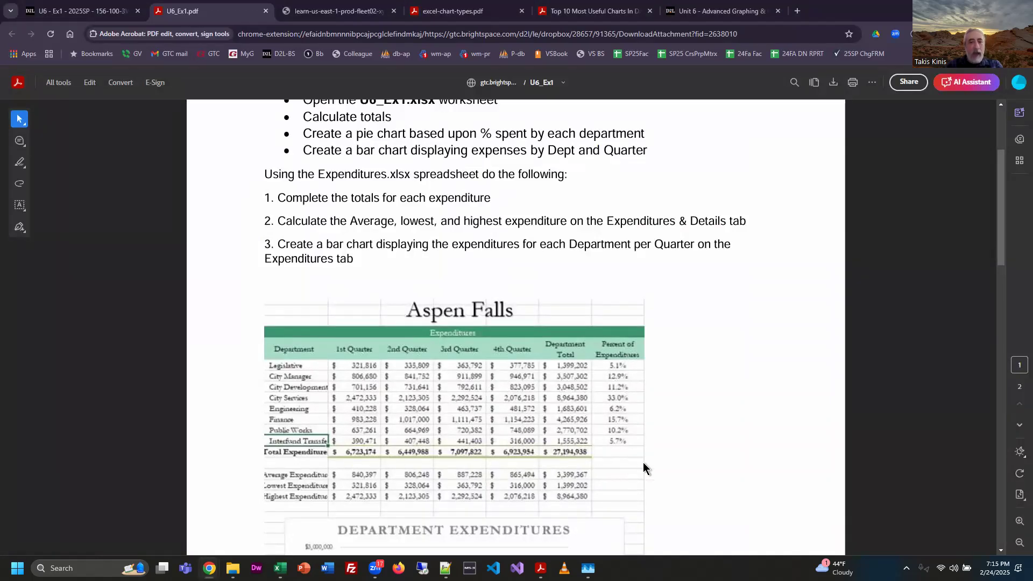
key(alt+Tab)
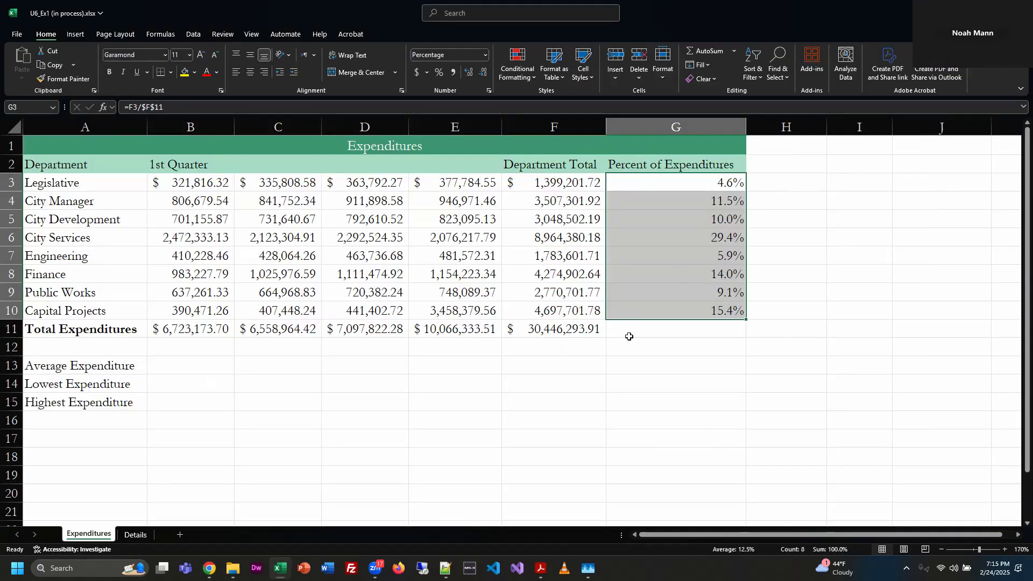
key(alt+Tab)
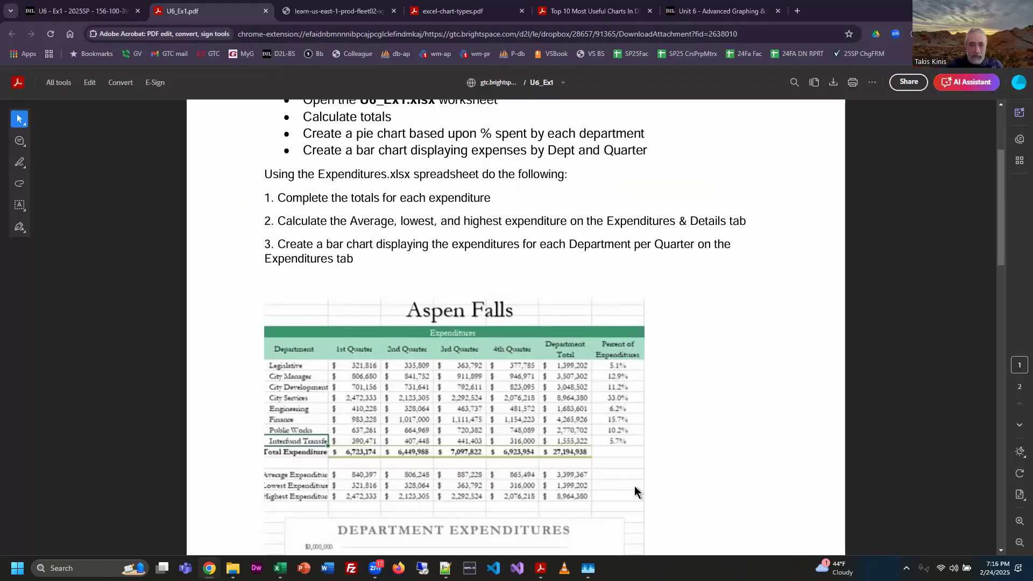
key(alt+Tab)
- Compare the layout of the Details and Expenditures sheets, including the Total, Average, Minimum and Maximum labels in B33:B36 of Details
click(135, 534)
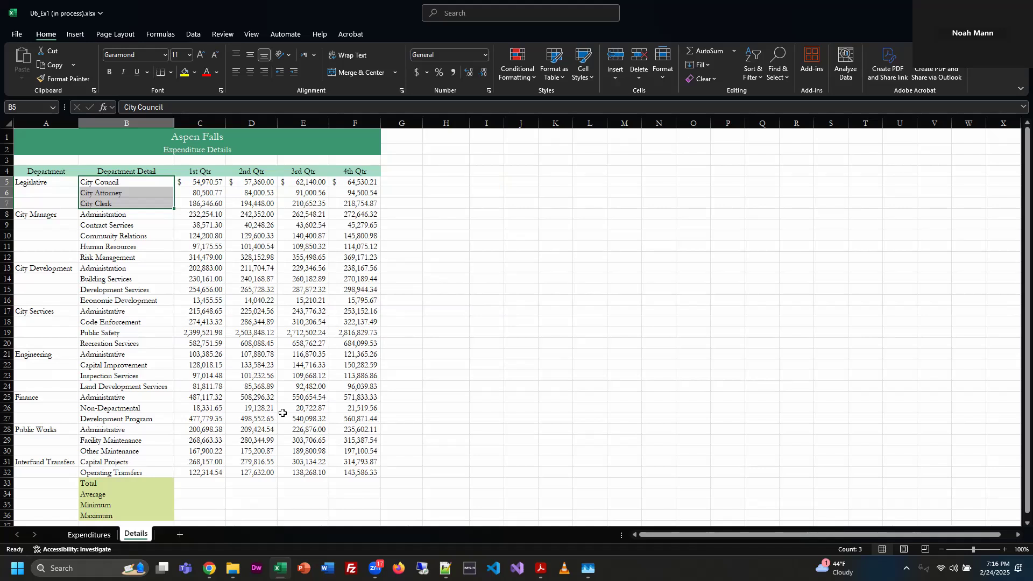
click(250, 397)
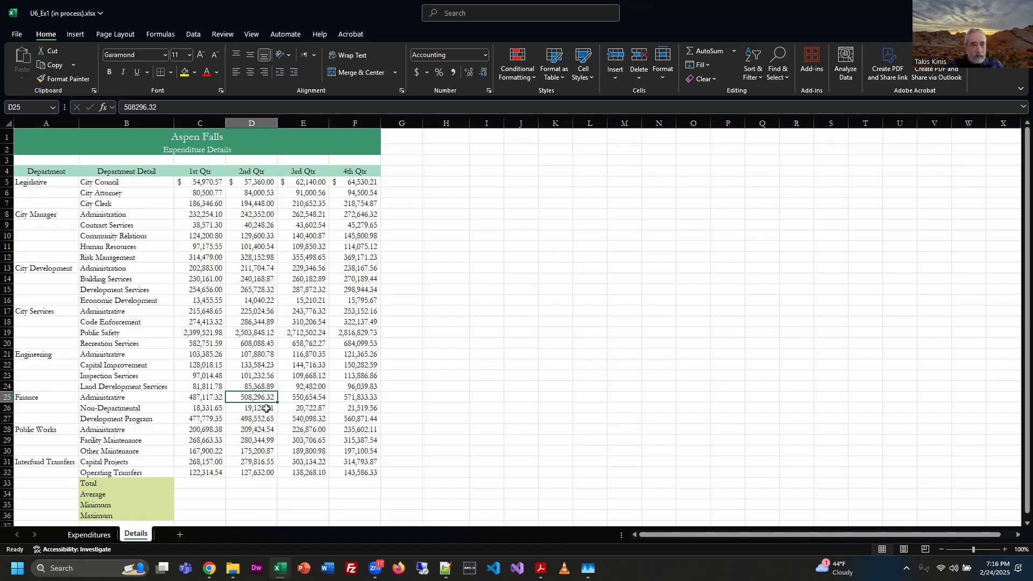
click(91, 535)
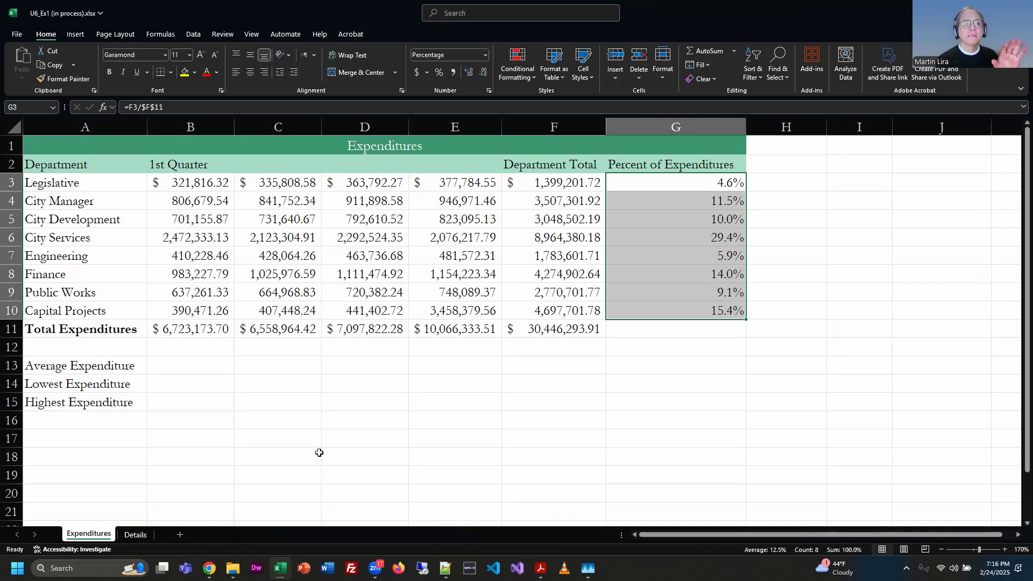
click(136, 535)
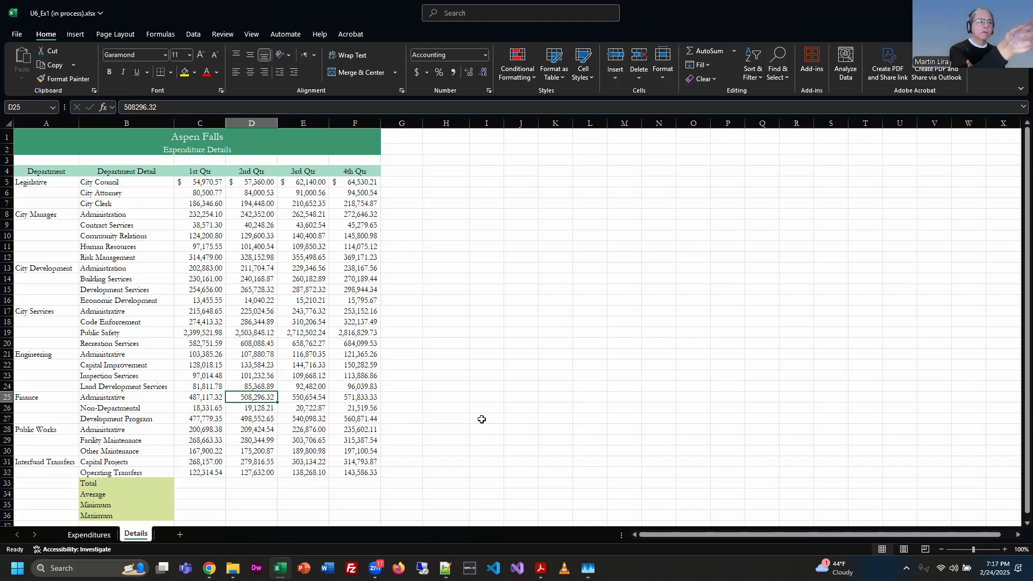
click(90, 536)
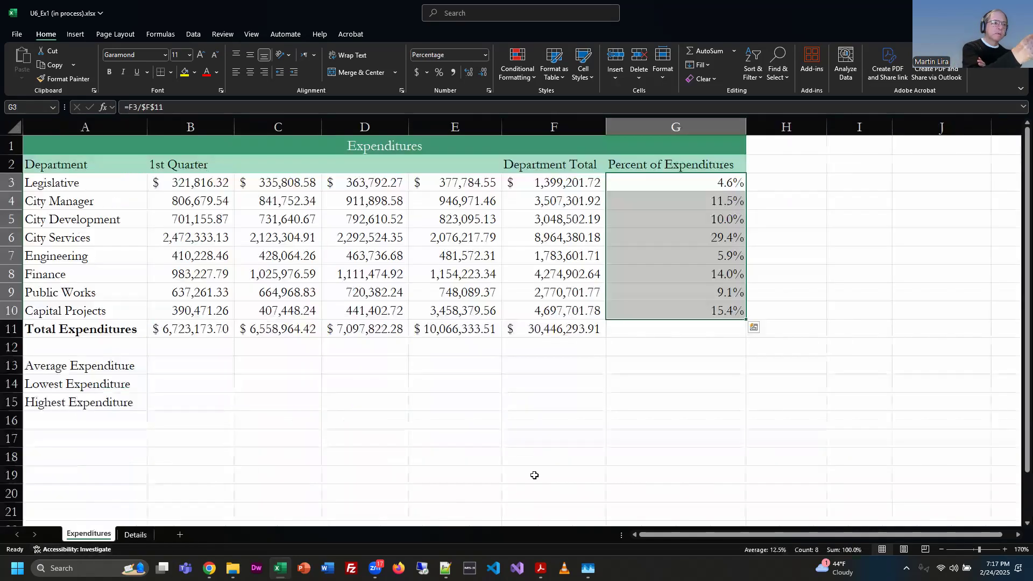
click(137, 535)
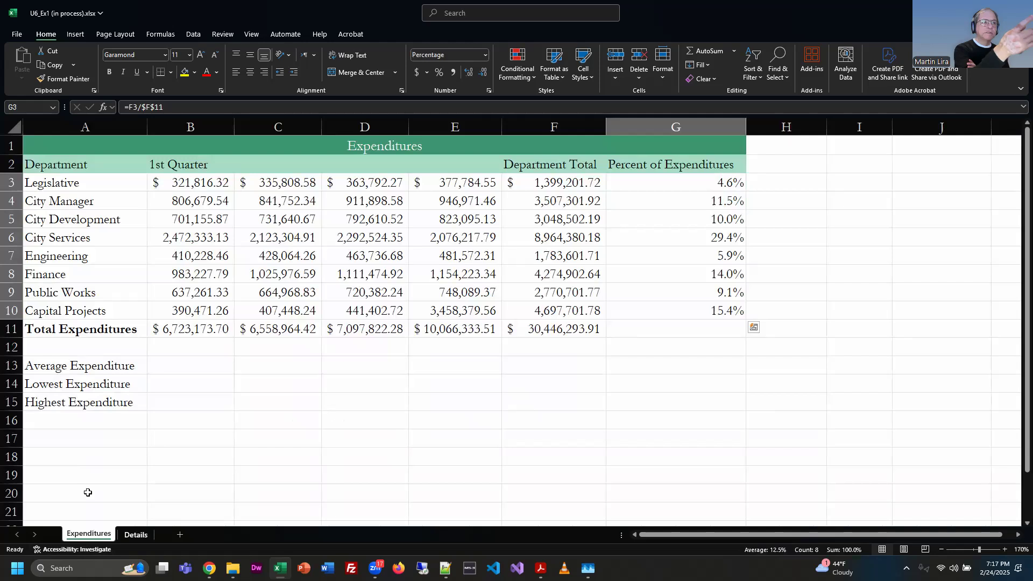
drag(86, 484, 90, 517)
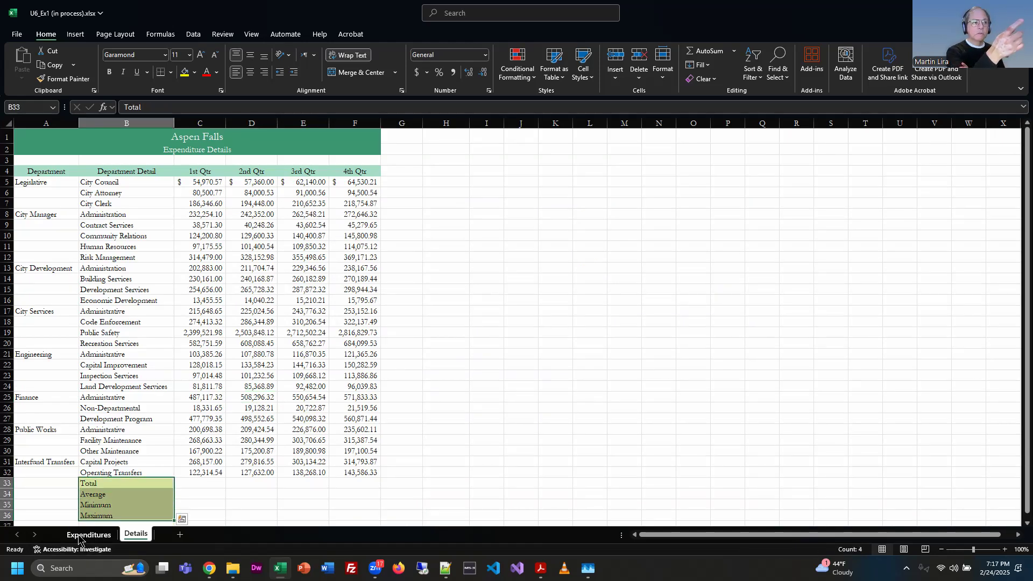
click(78, 537)
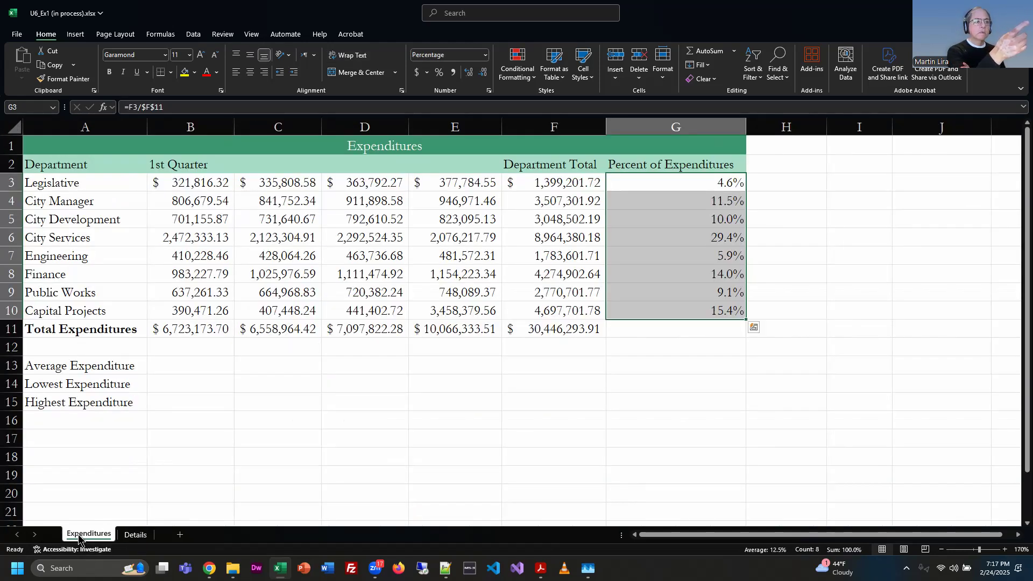
- Compare the Capital Projects department on the Expenditures sheet with the Capital Projects row under Interfund Transfers on the Details sheet
click(62, 310)
click(134, 535)
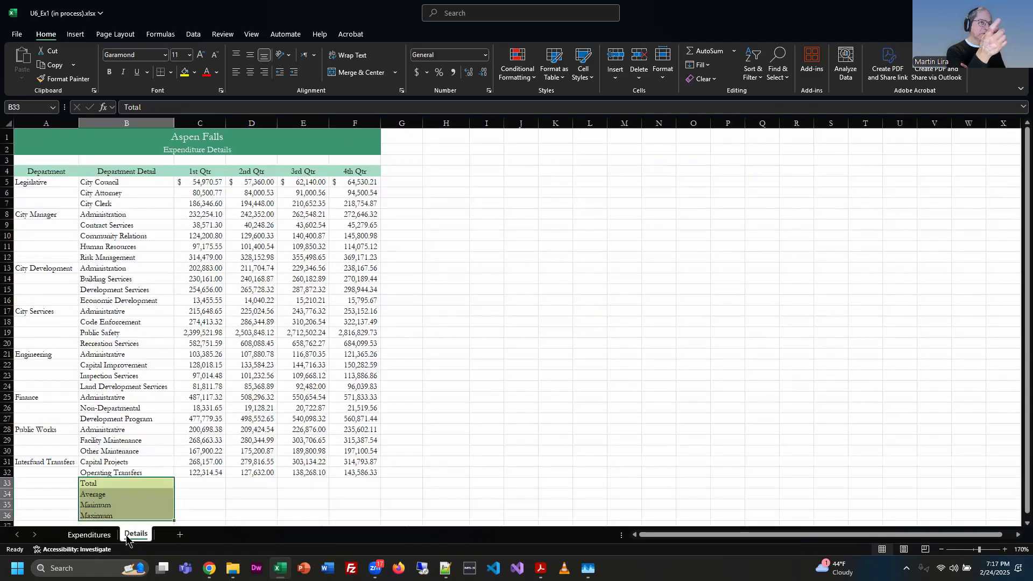
click(100, 462)
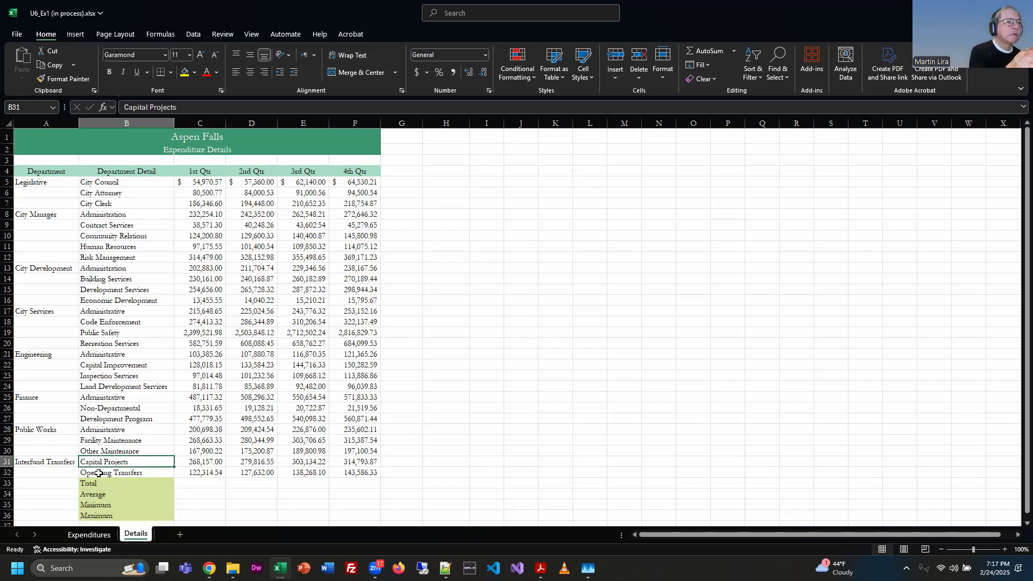
click(1004, 549)
click(1005, 549)
click(1004, 549)
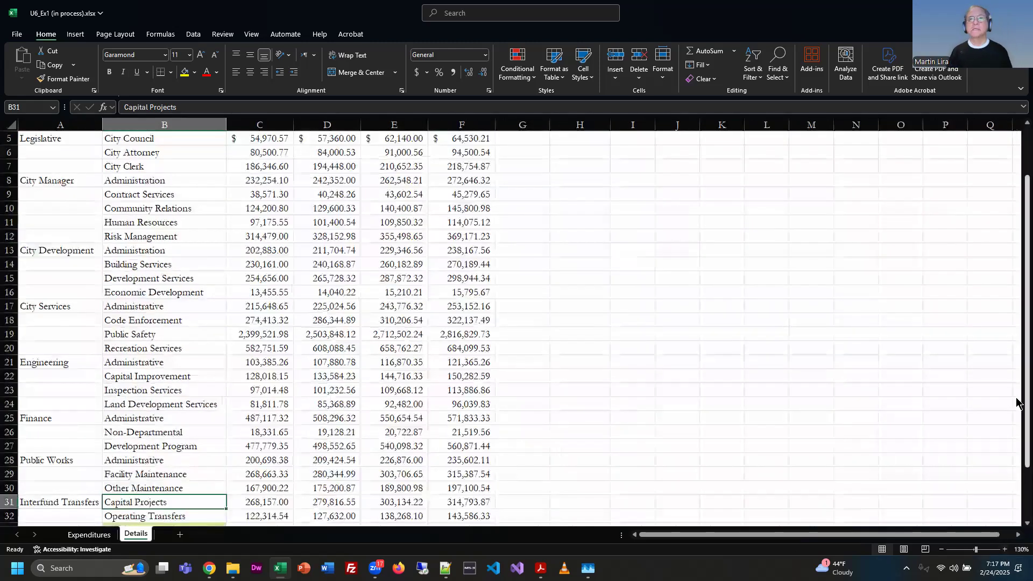
scroll(987, 396, down, 2)
click(453, 467)
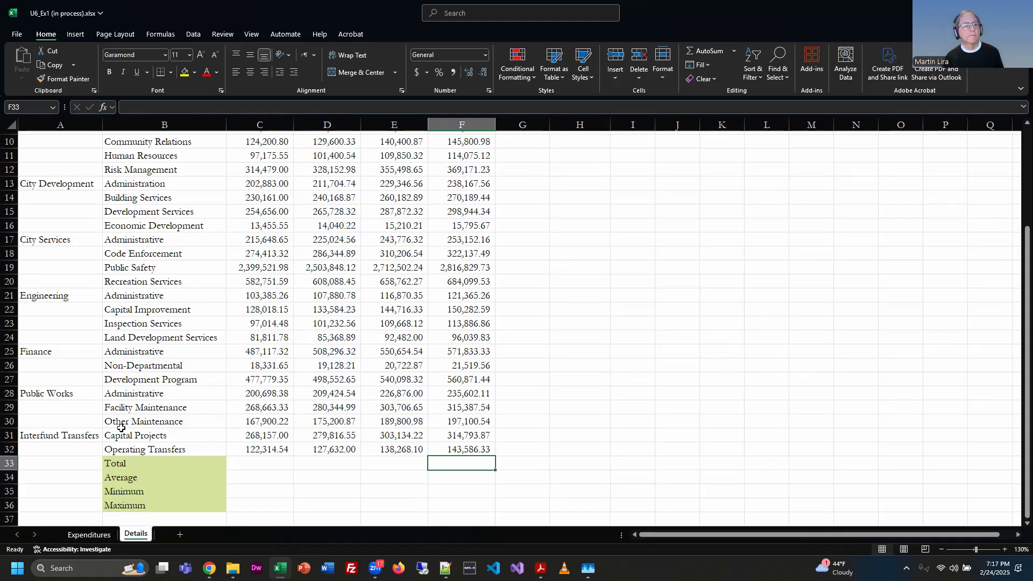
drag(123, 434, 474, 440)
scroll(619, 443, up, 1)
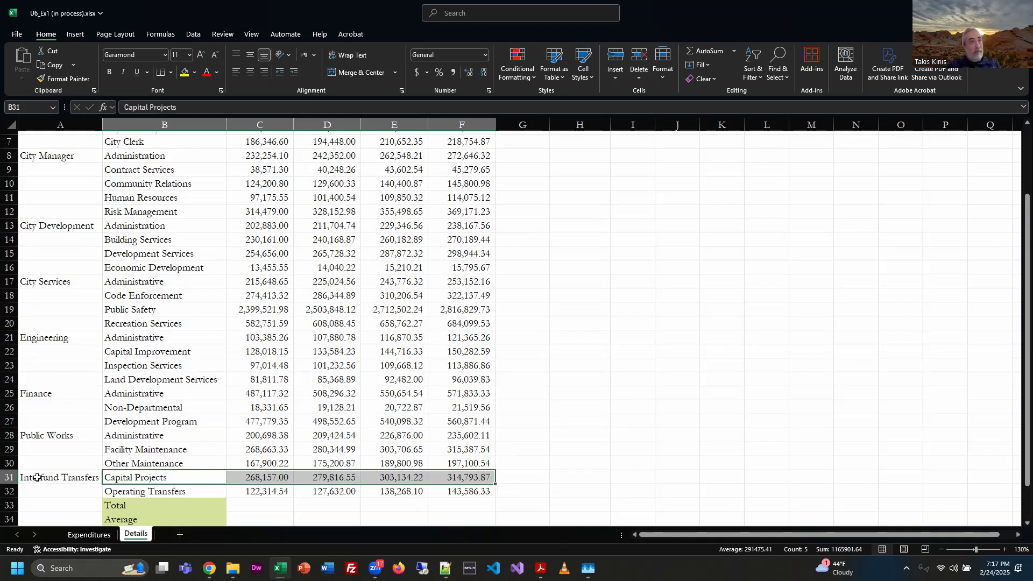
- Compare the City Manager 1st Quarter figure in B4 of the Expenditures sheet with the City Manager items on the Details sheet
click(87, 535)
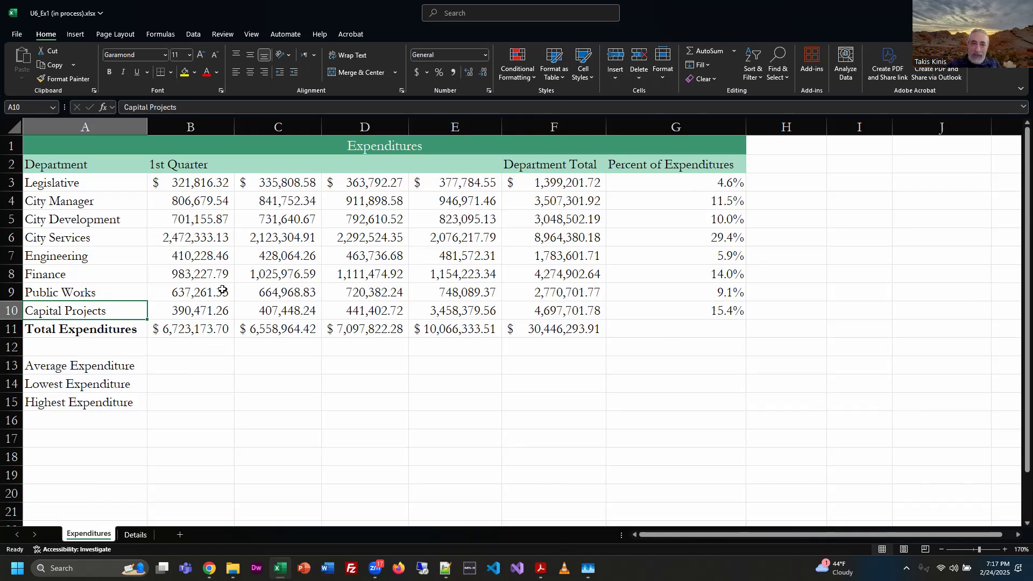
click(200, 195)
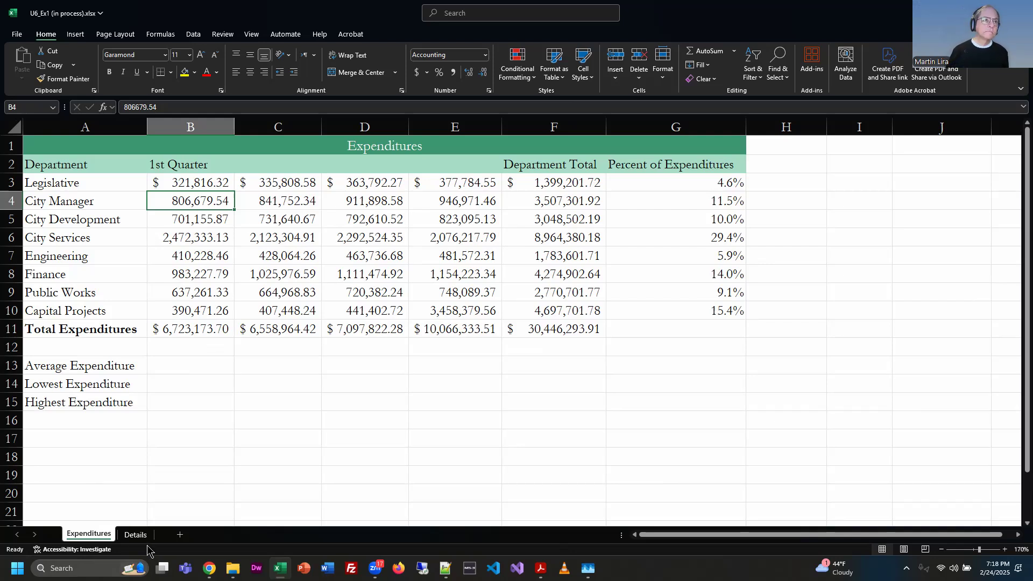
click(135, 535)
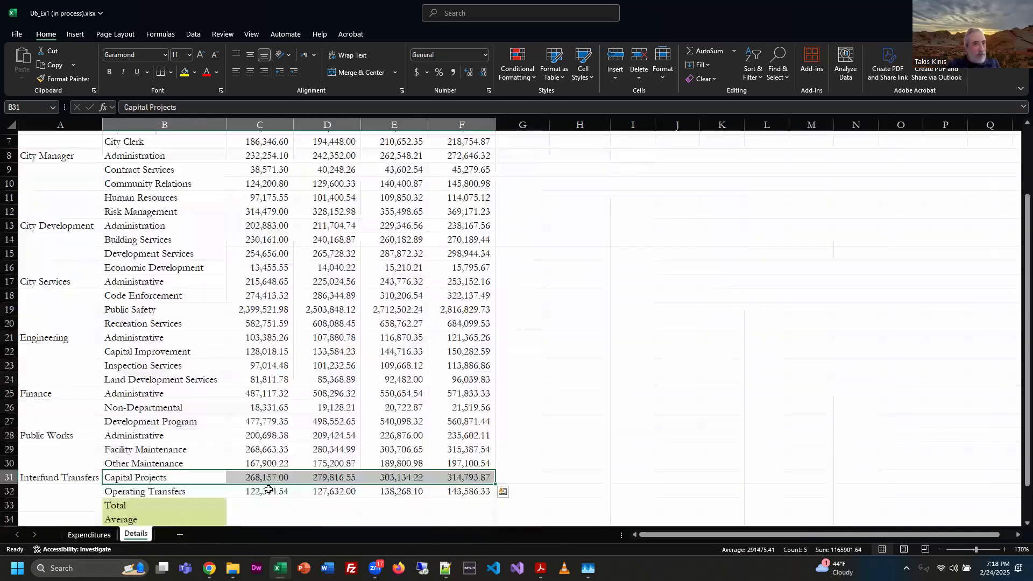
scroll(368, 409, up, 2)
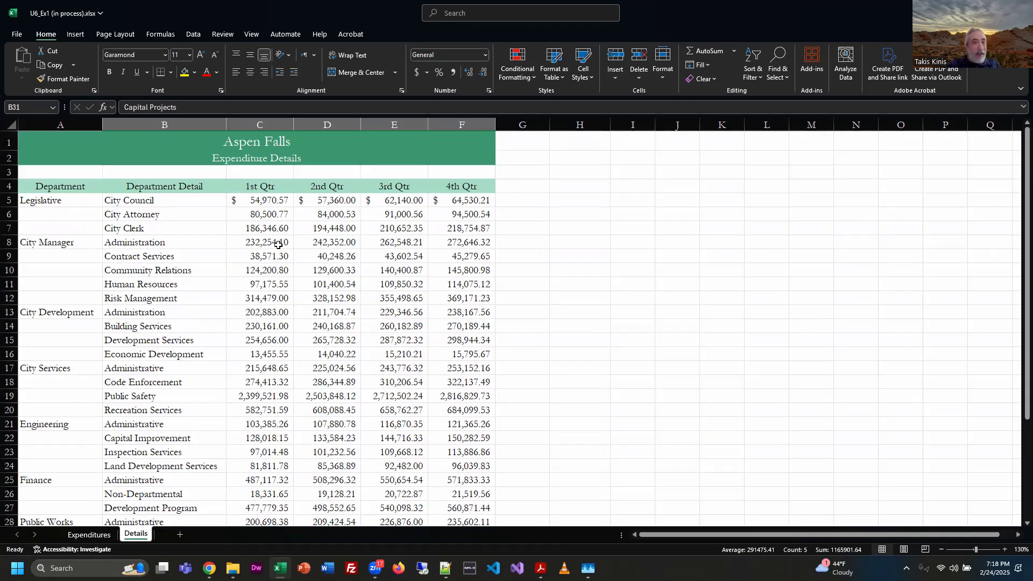
click(87, 535)
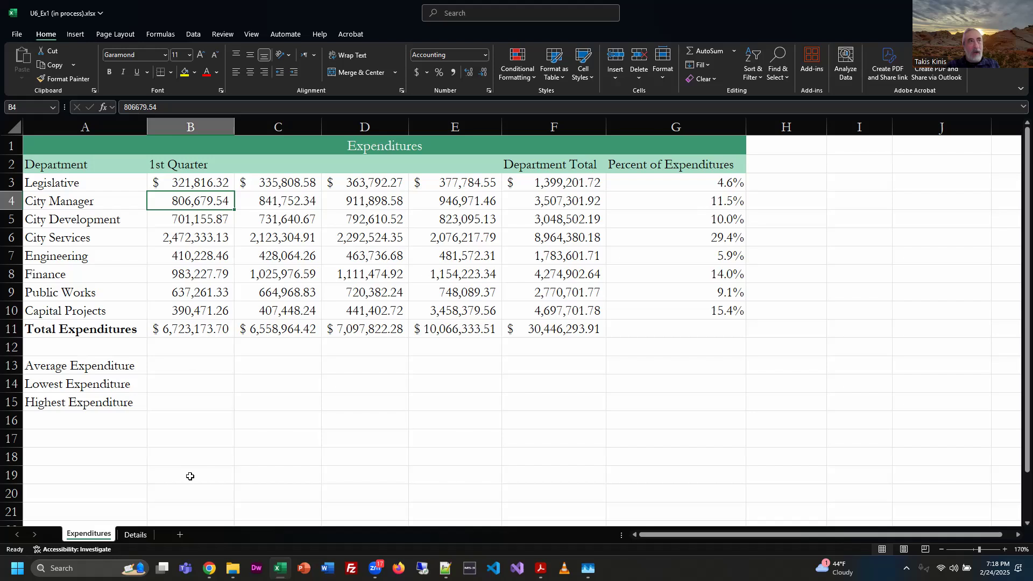
click(141, 536)
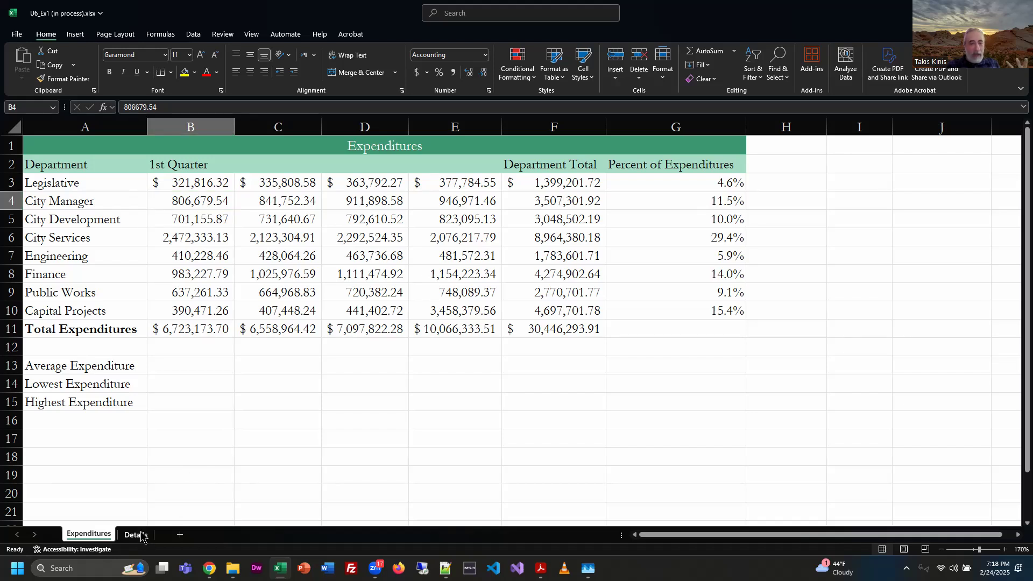
- Examine the Capital Projects and Operating Transfers rows under Interfund Transfers on the Details sheet and return to the Expenditures sheet
click(125, 451)
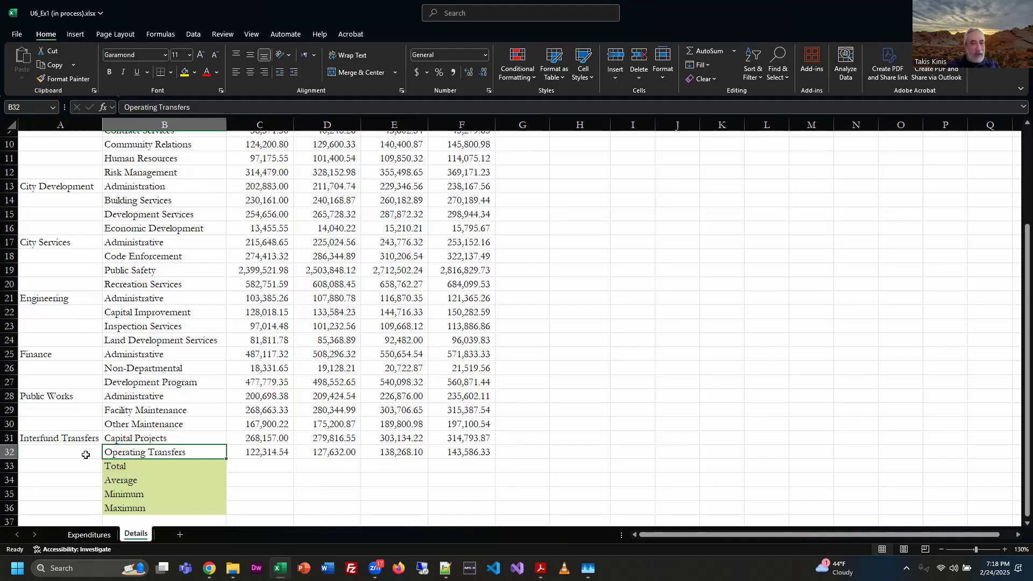
drag(114, 437, 474, 435)
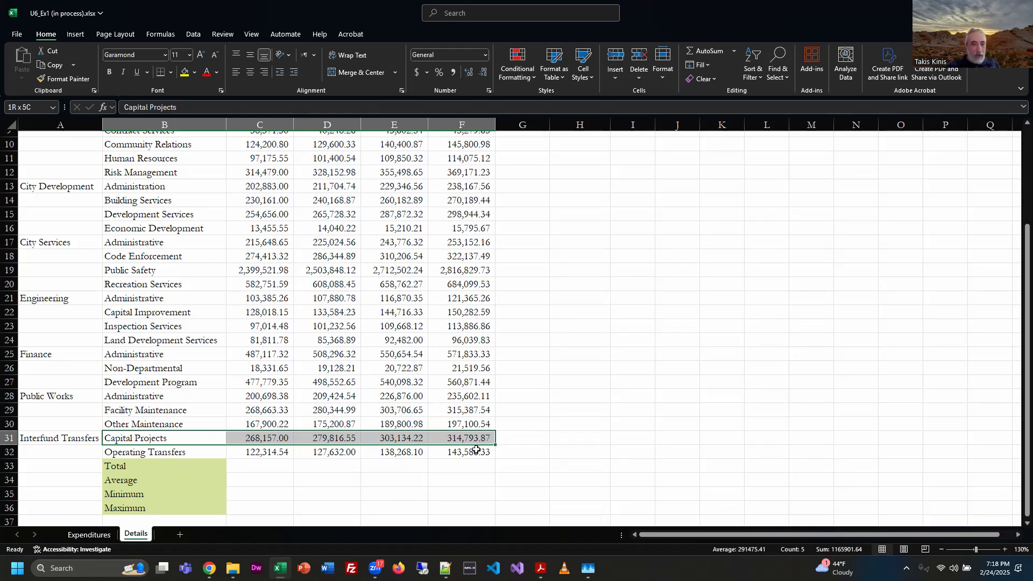
shift+click(477, 450)
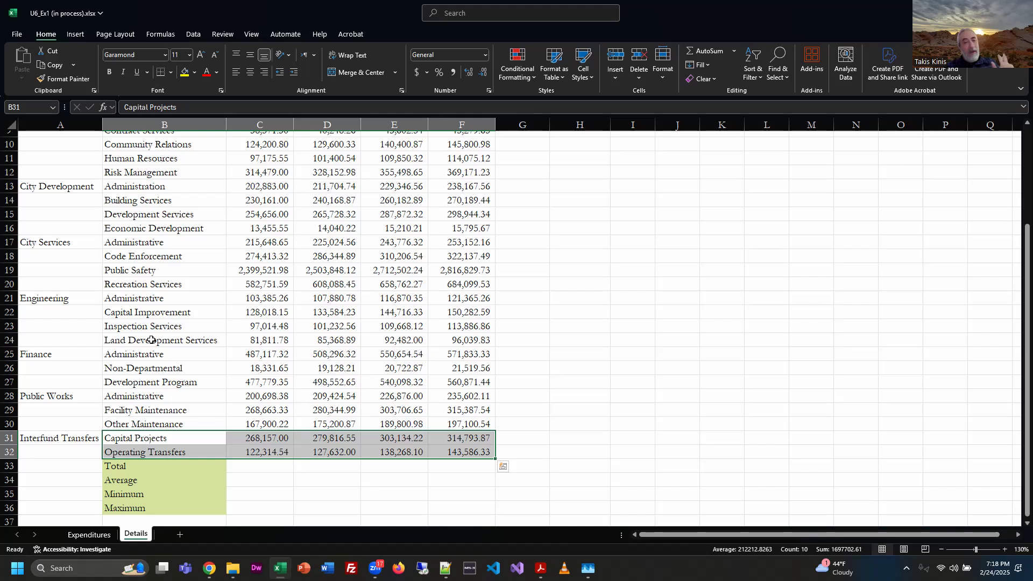
click(96, 536)
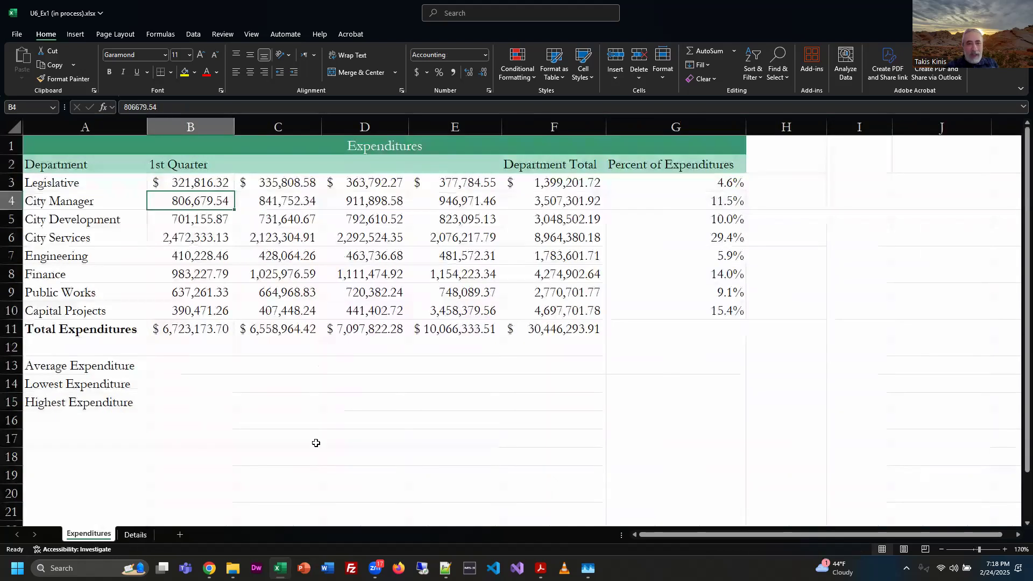
- Check the combined department percentages in G3:G10 and compare them with the sample table in the U6_Ex1 PDF
drag(665, 184, 657, 311)
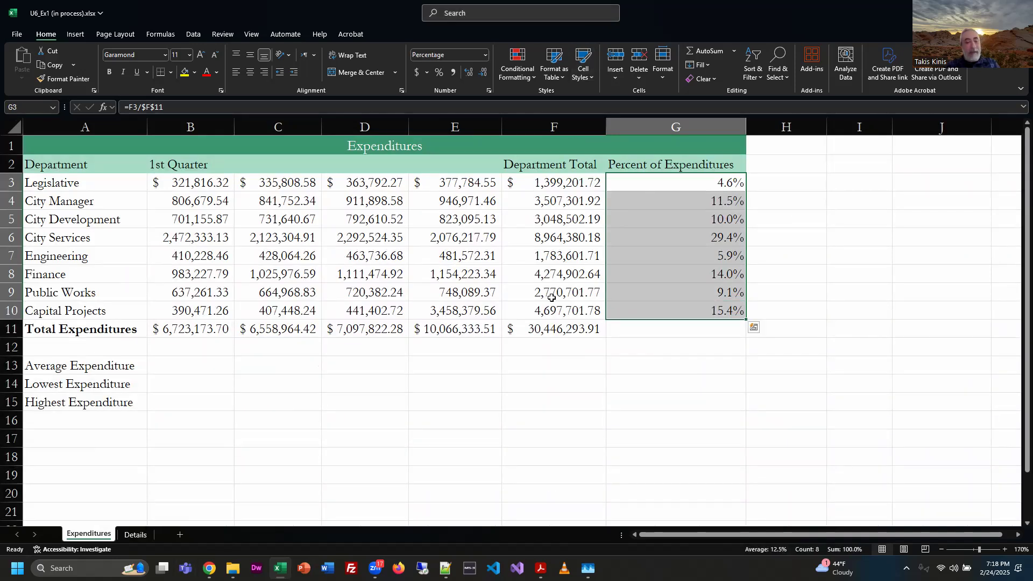
key(alt+Tab)
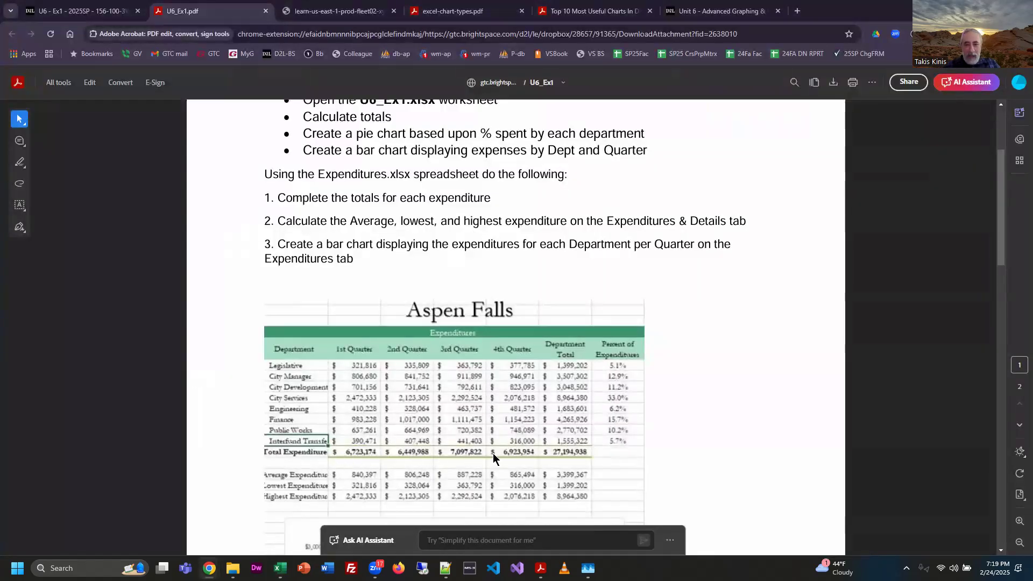
key(alt+Tab)
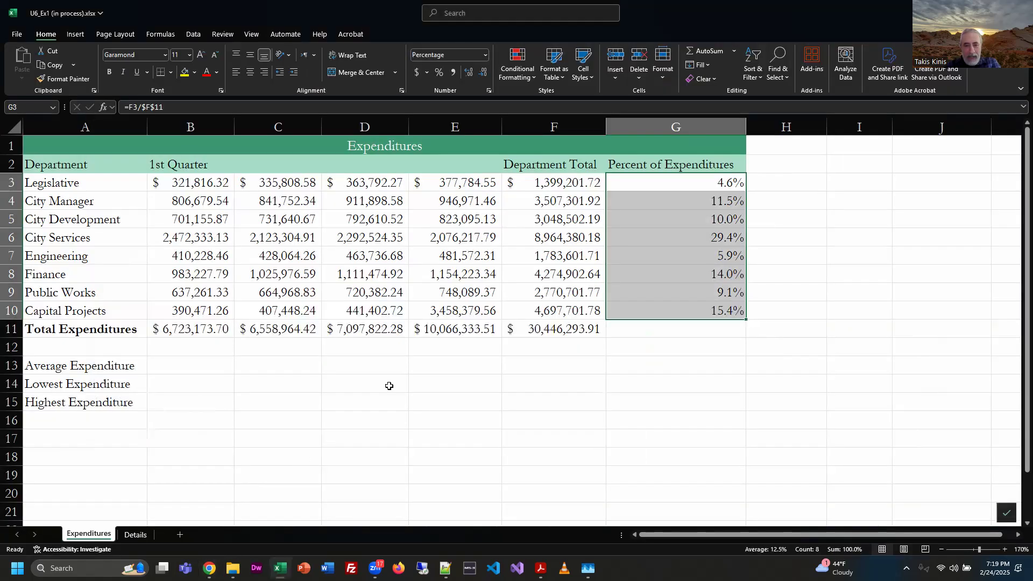
- Apply a Top and Double Bottom Border to the Total Expenditures figures in B11:F11, following the sample table in the PDF
drag(178, 329, 561, 332)
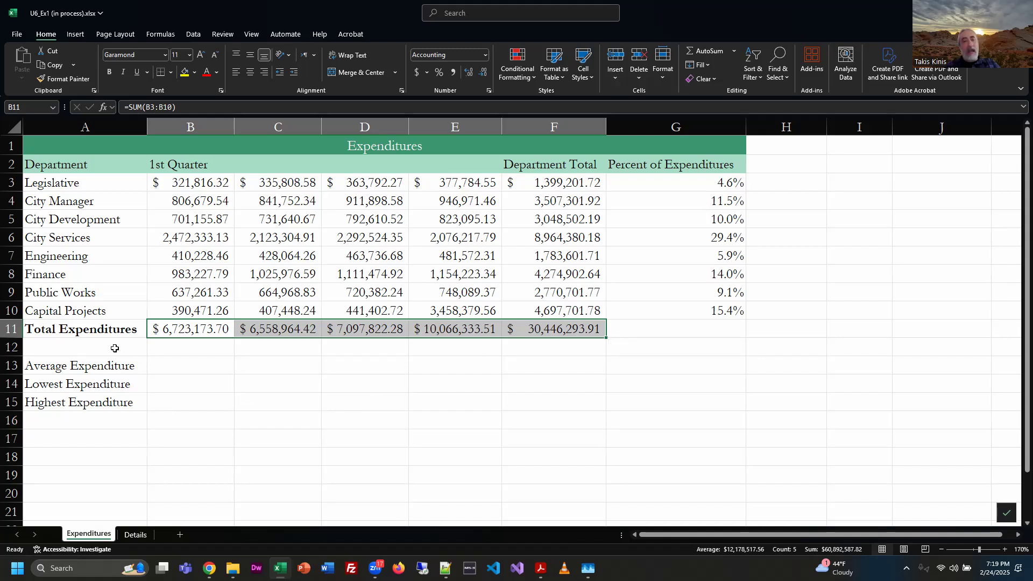
key(alt+Tab)
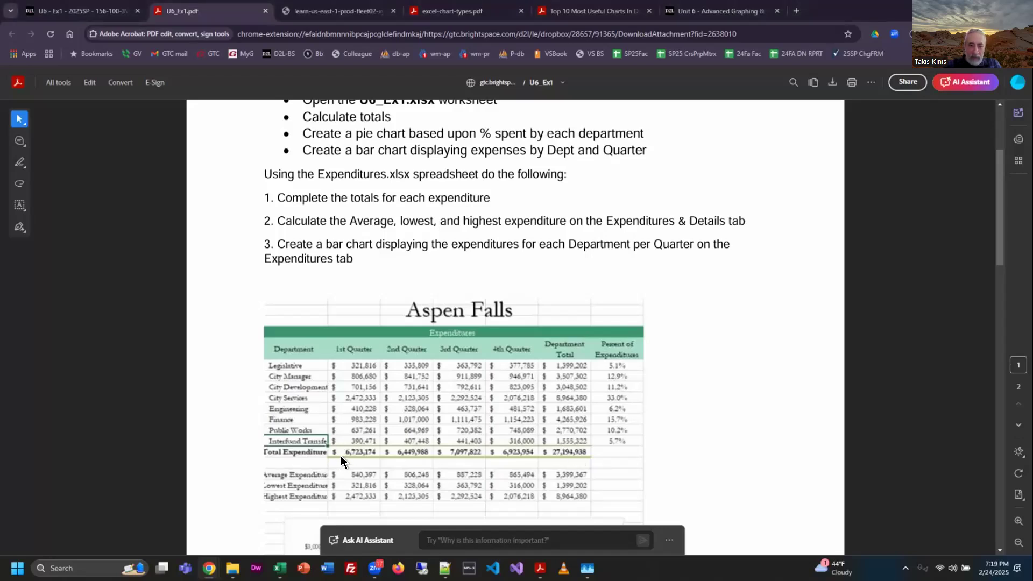
key(alt+Tab)
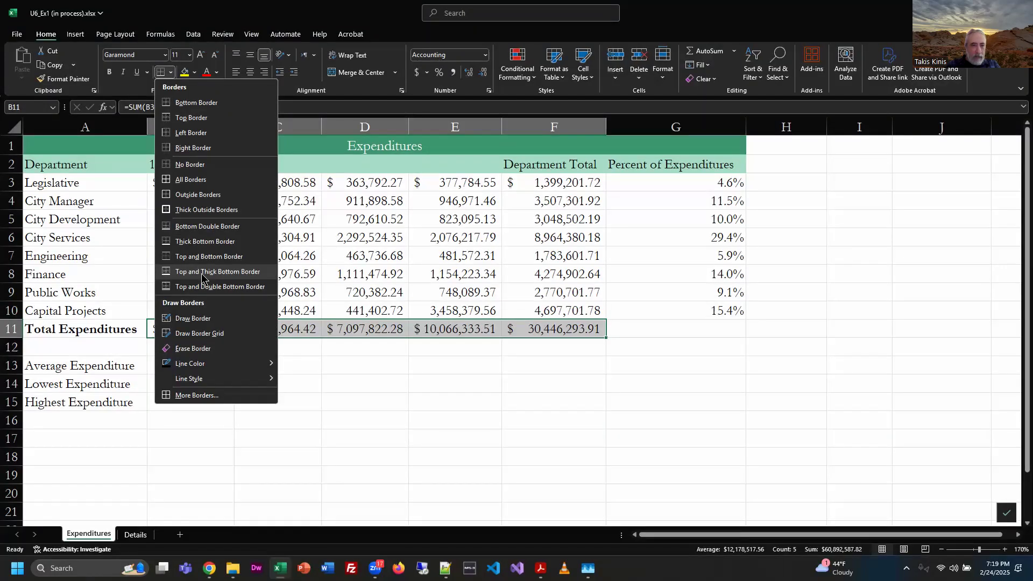
click(206, 287)
click(425, 394)
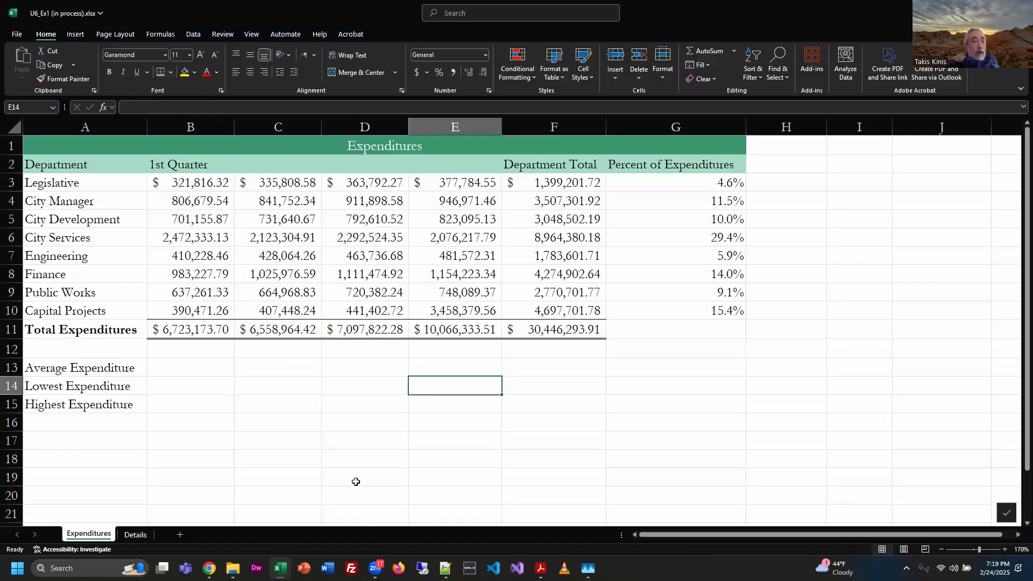
- Make the Total Expenditures figures in B11:F11 bold and autofit the widths of columns B through E
drag(199, 333, 535, 332)
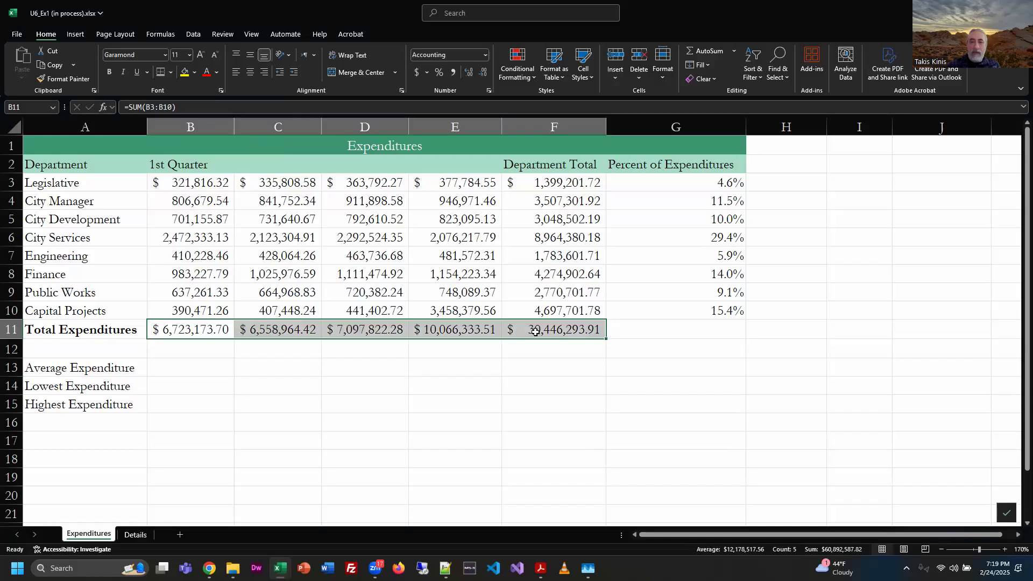
click(109, 72)
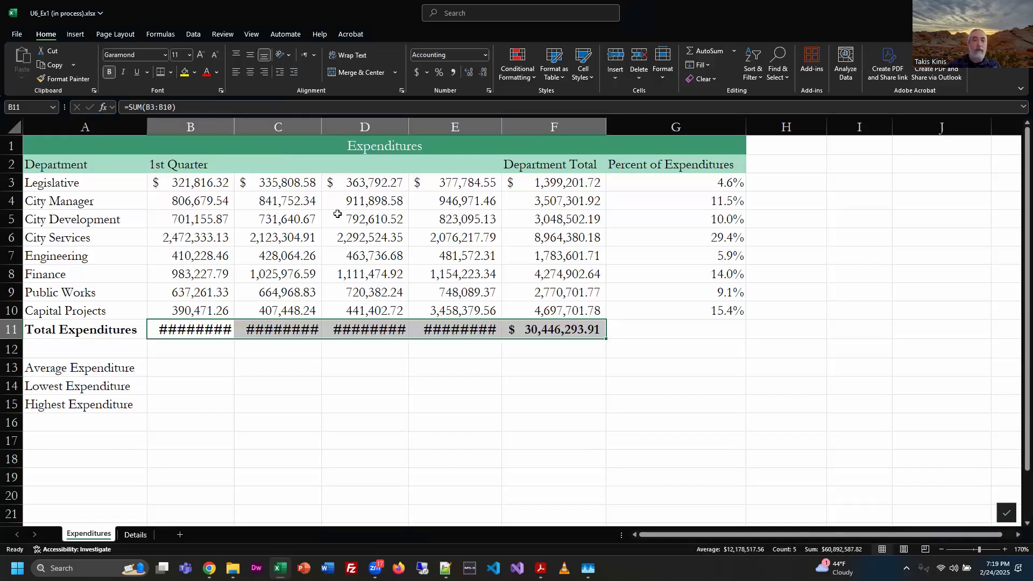
double_click(234, 120)
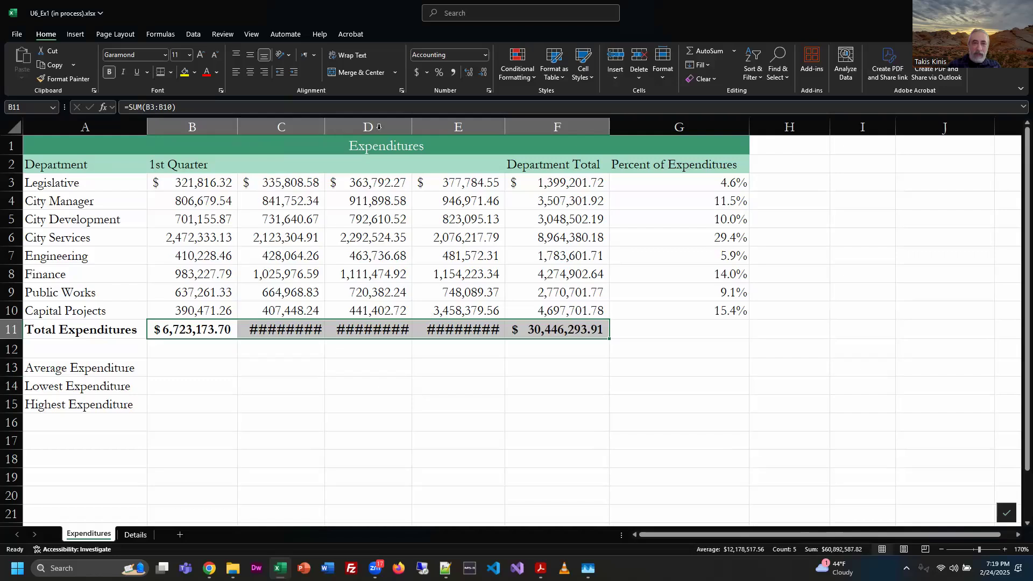
double_click(325, 122)
double_click(416, 123)
double_click(515, 127)
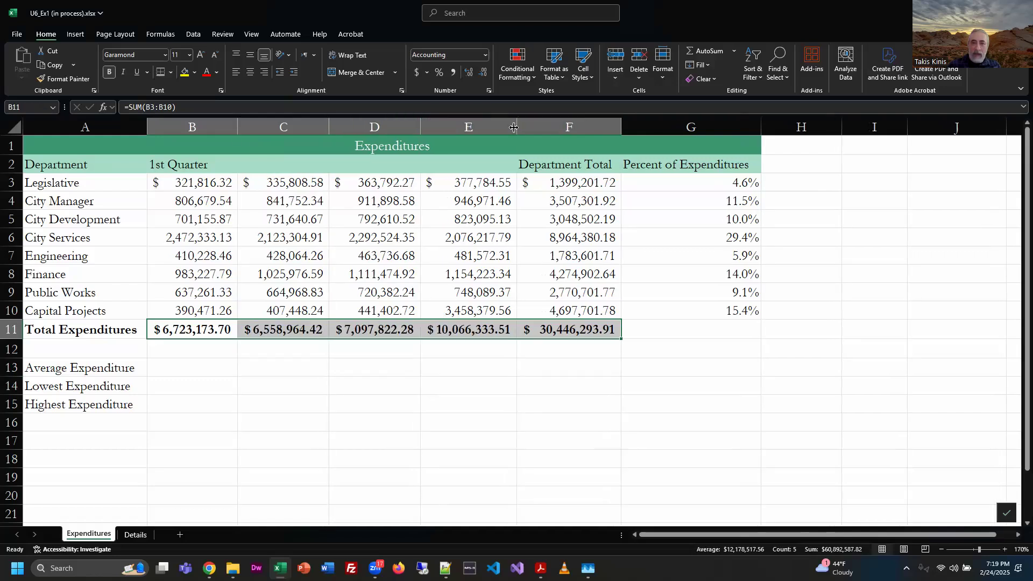
click(421, 386)
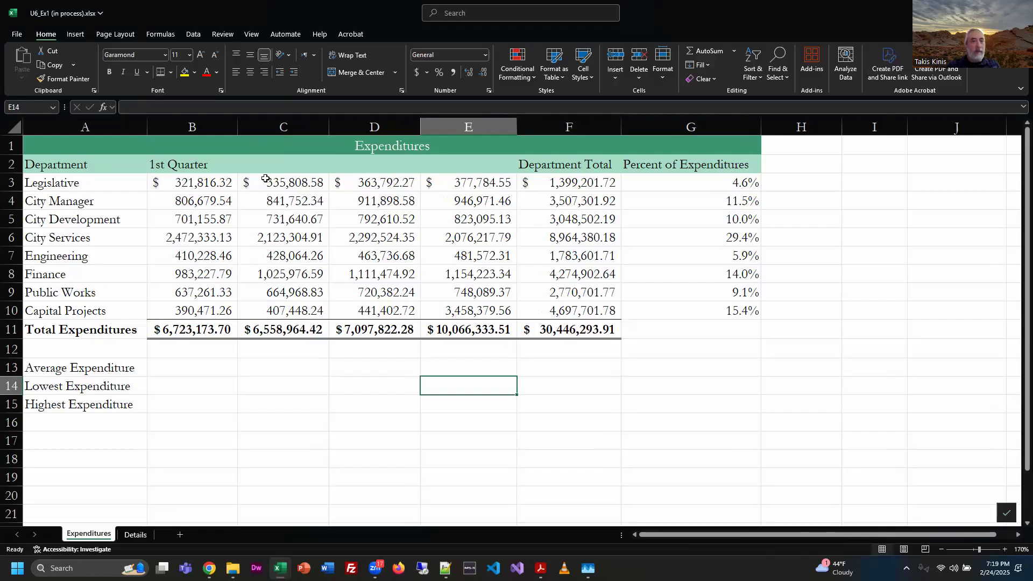
- Enter the missing headings 2nd Quarter, 3rd Quarter and 4th Quarter in C2:E2 of the Expenditures sheet
click(186, 163)
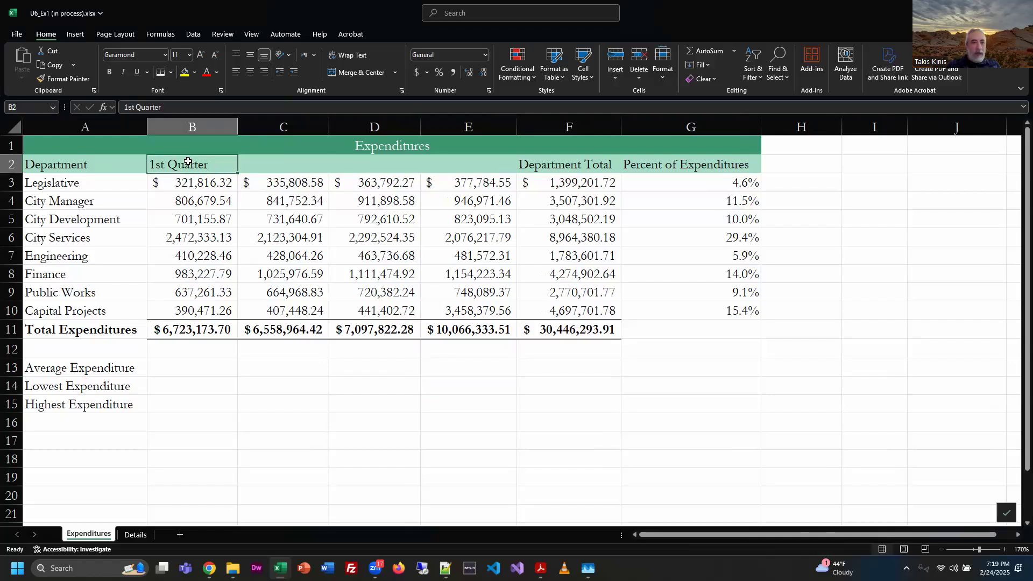
click(278, 166)
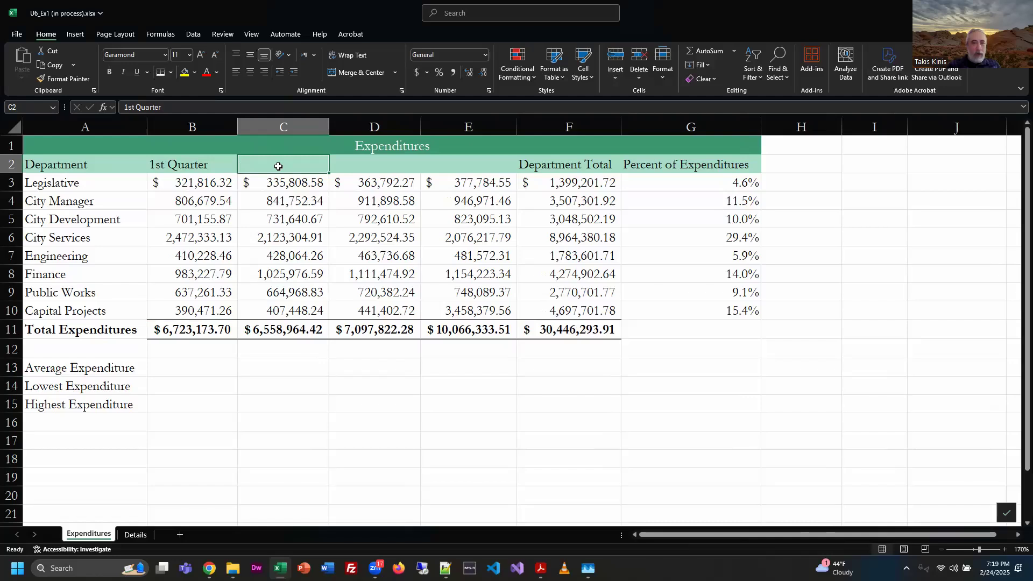
click(365, 164)
click(457, 170)
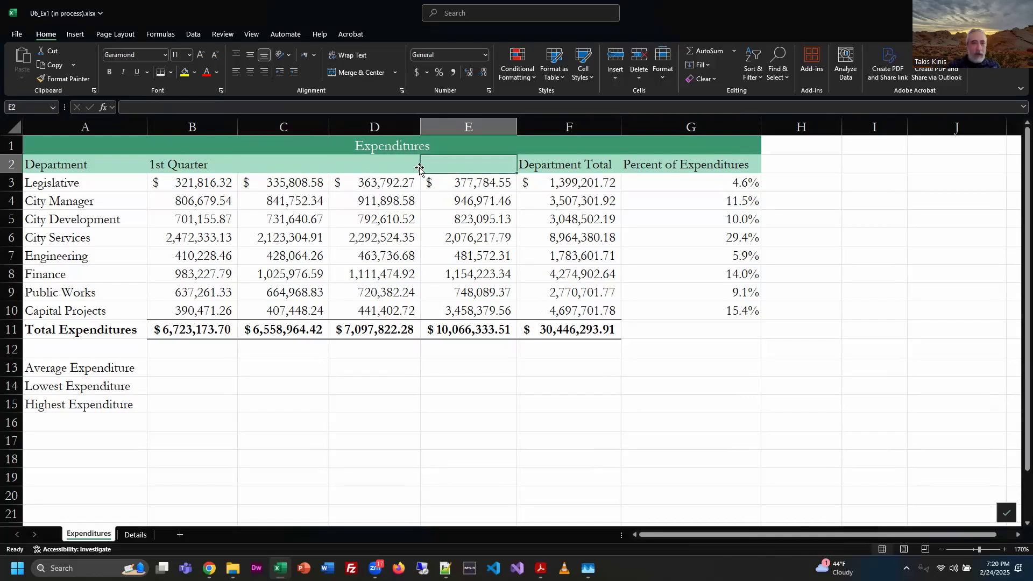
click(271, 167)
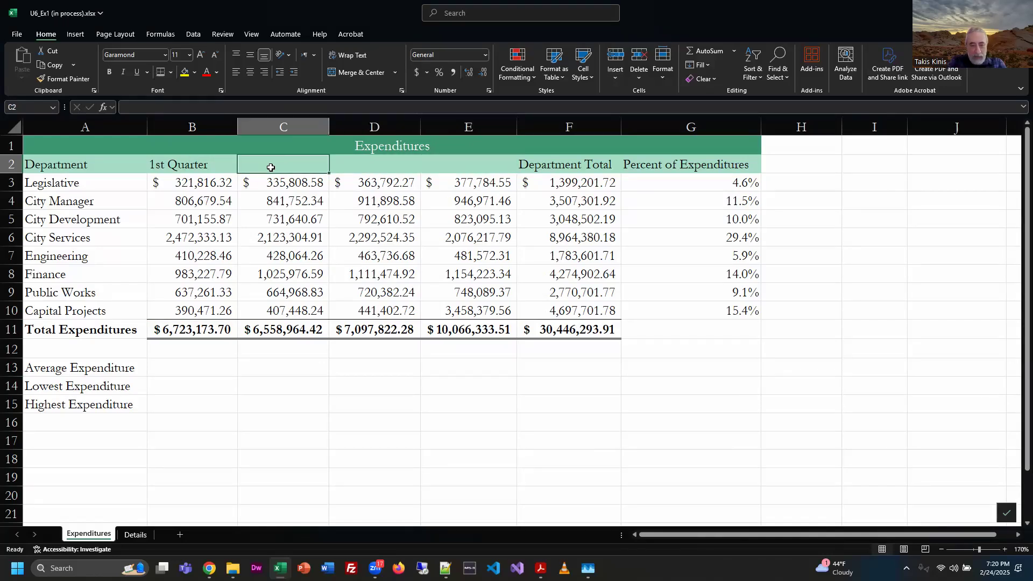
text(@)
key(Escape)
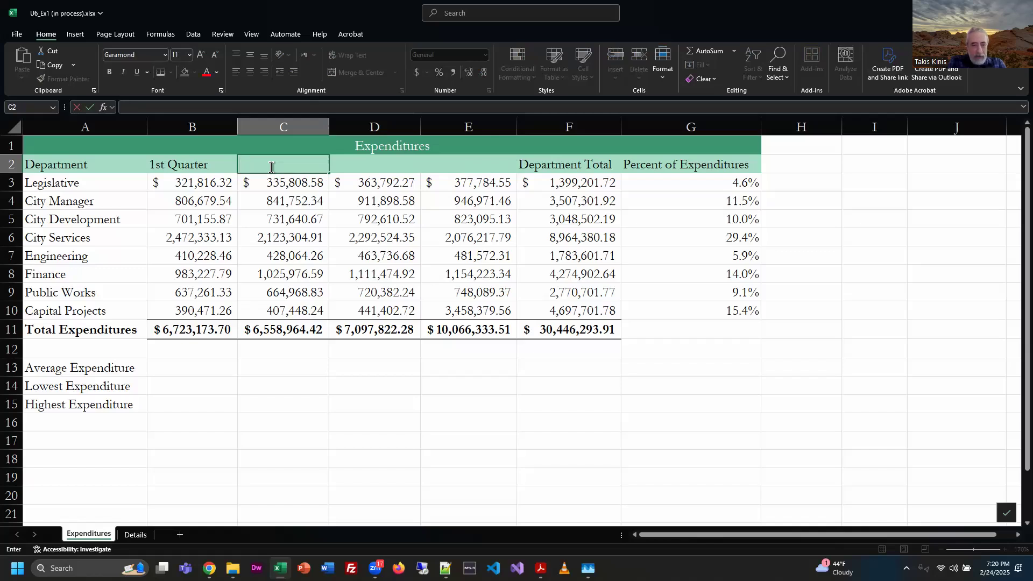
text(2nd Quarter)
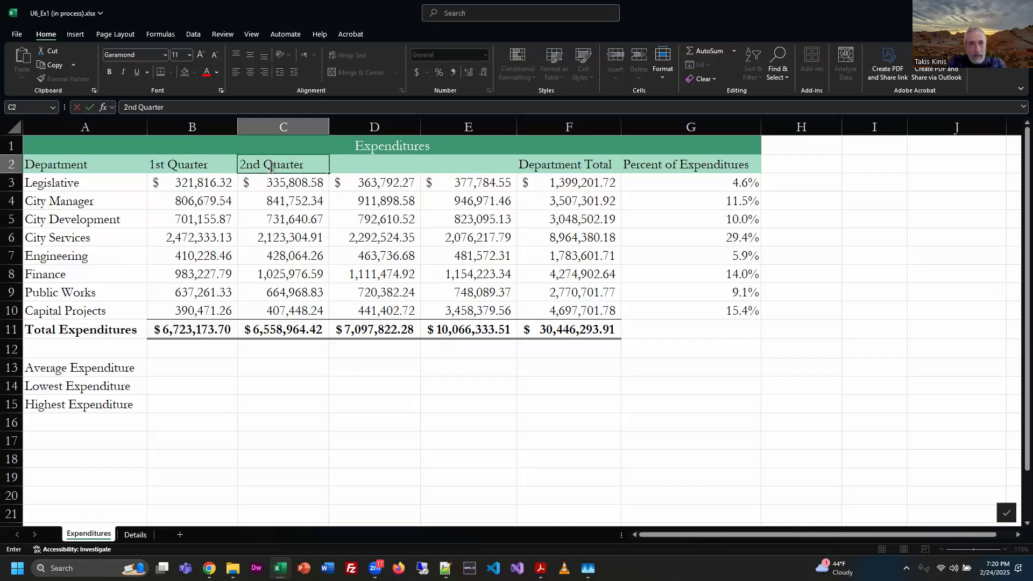
key(Tab)
text(3)
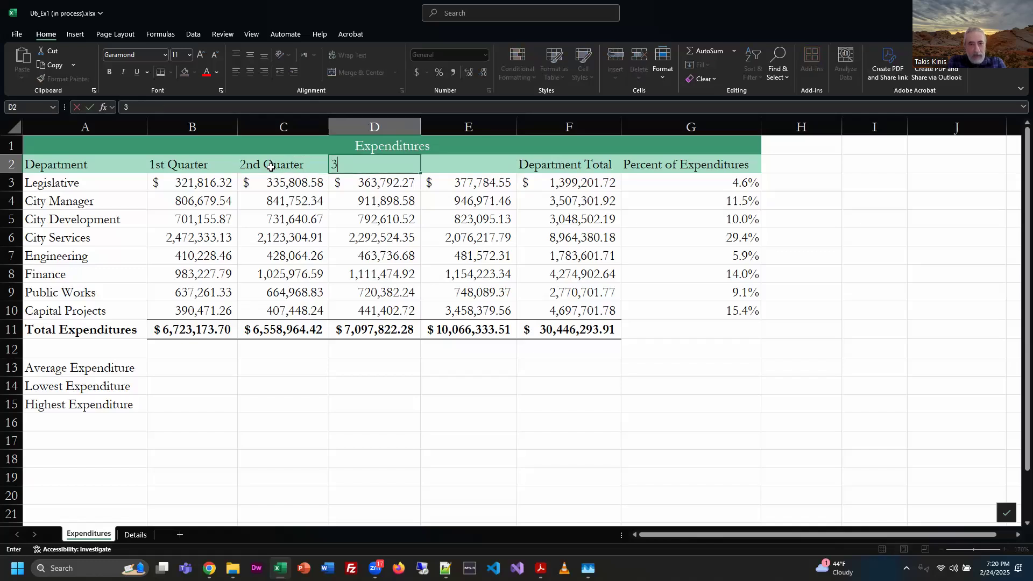
text(rd Quarter)
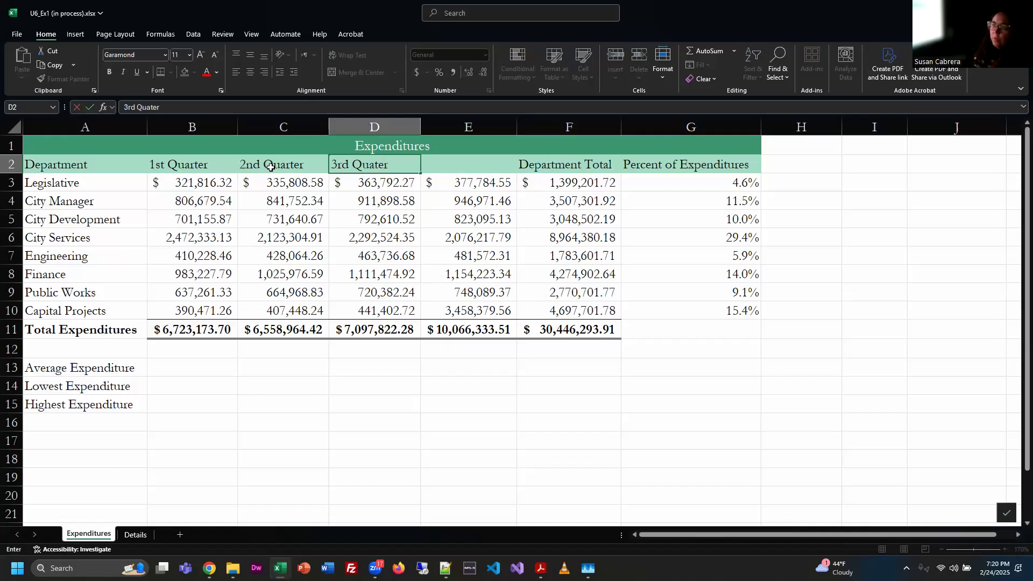
key(Tab)
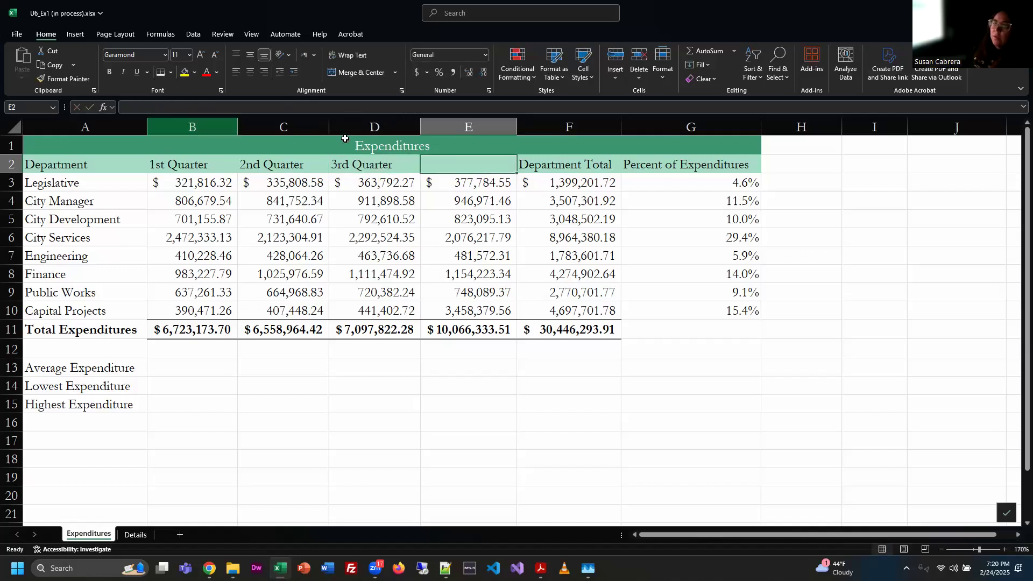
drag(195, 164, 430, 366)
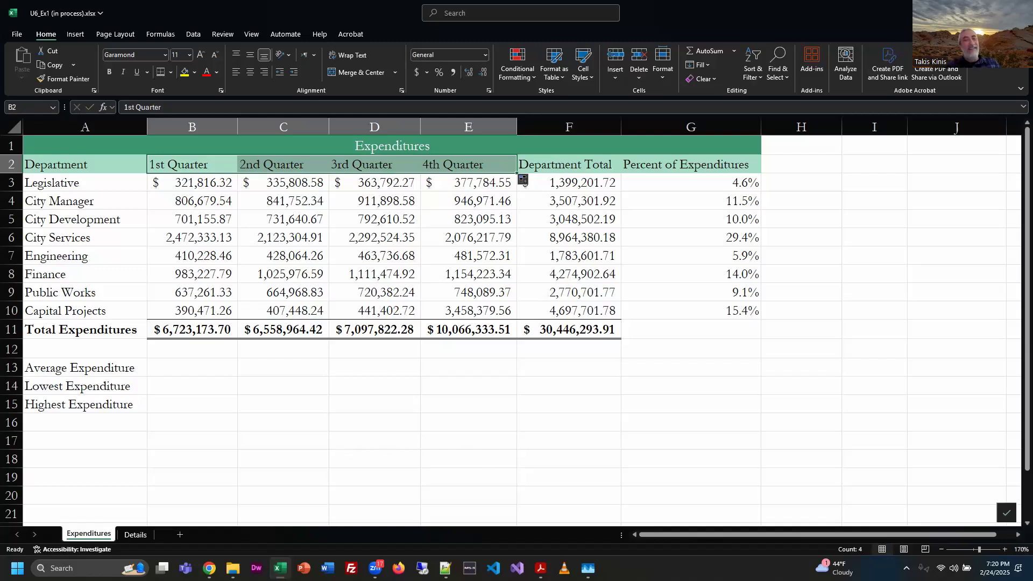
- Check the average of the 1st Quarter figures in B3:B10 against the Average Expenditure row of the PDF's sample table
click(173, 380)
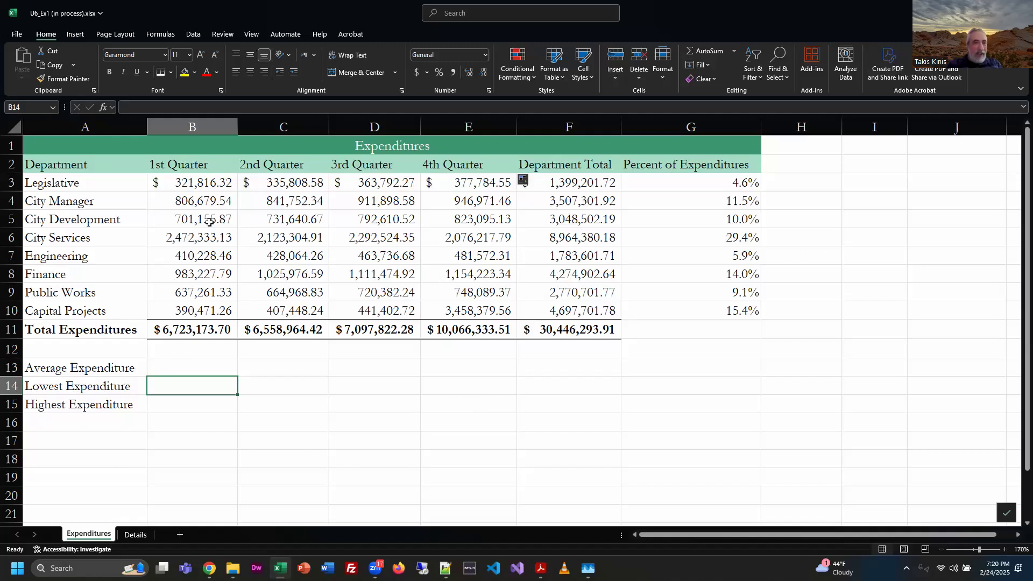
key(Up)
click(198, 182)
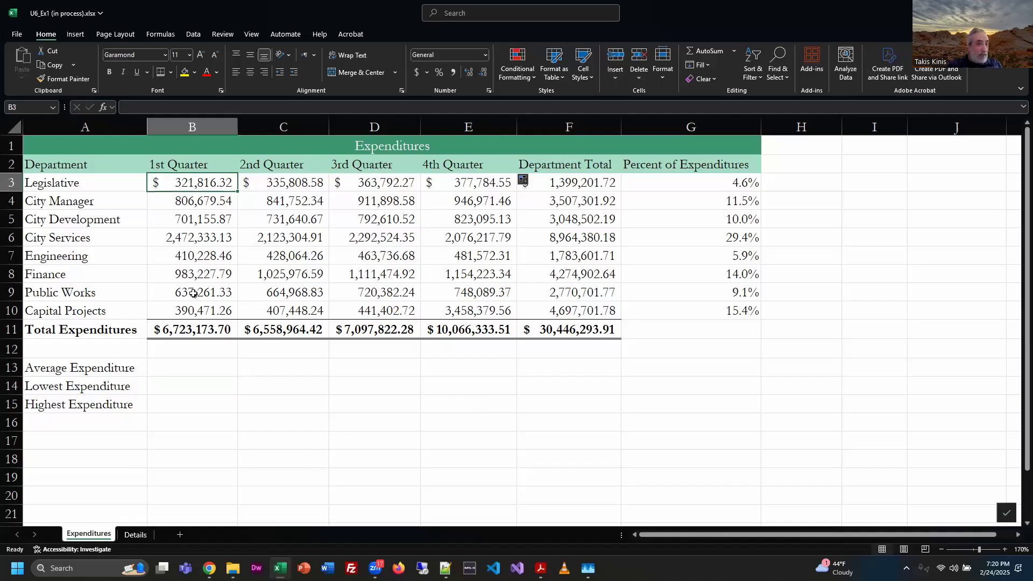
drag(193, 306, 193, 305)
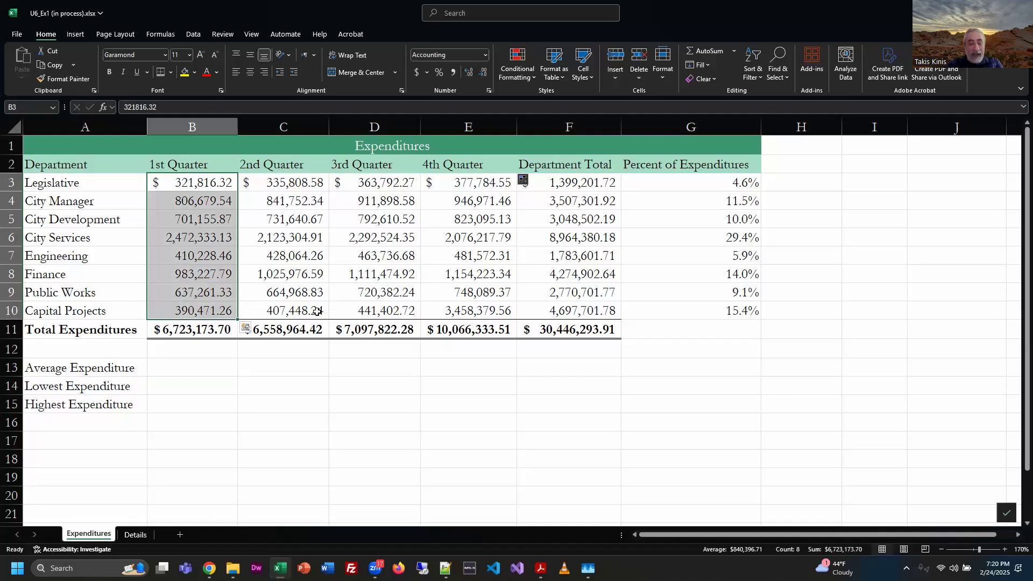
key(alt+Tab)
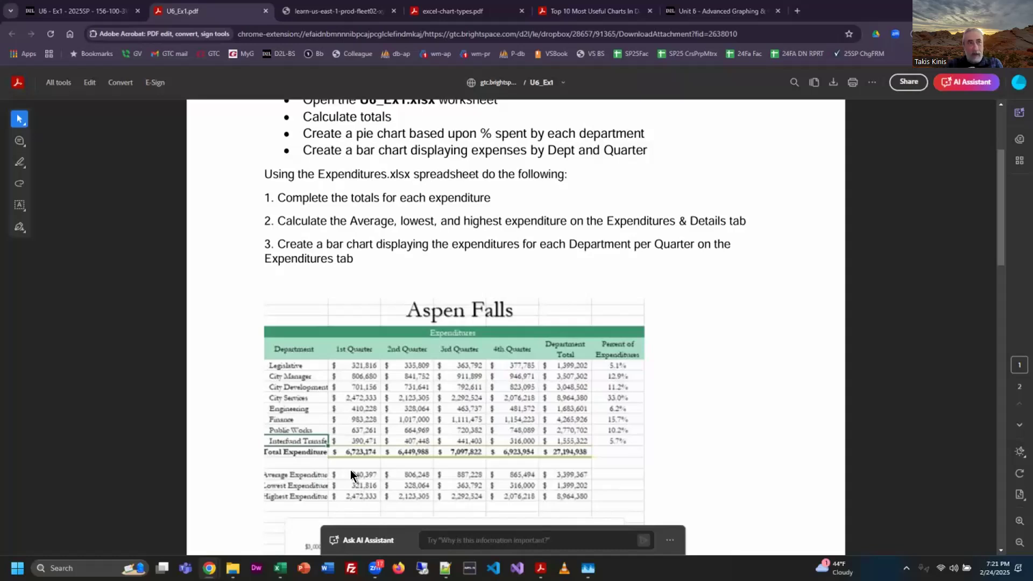
key(alt+Tab)
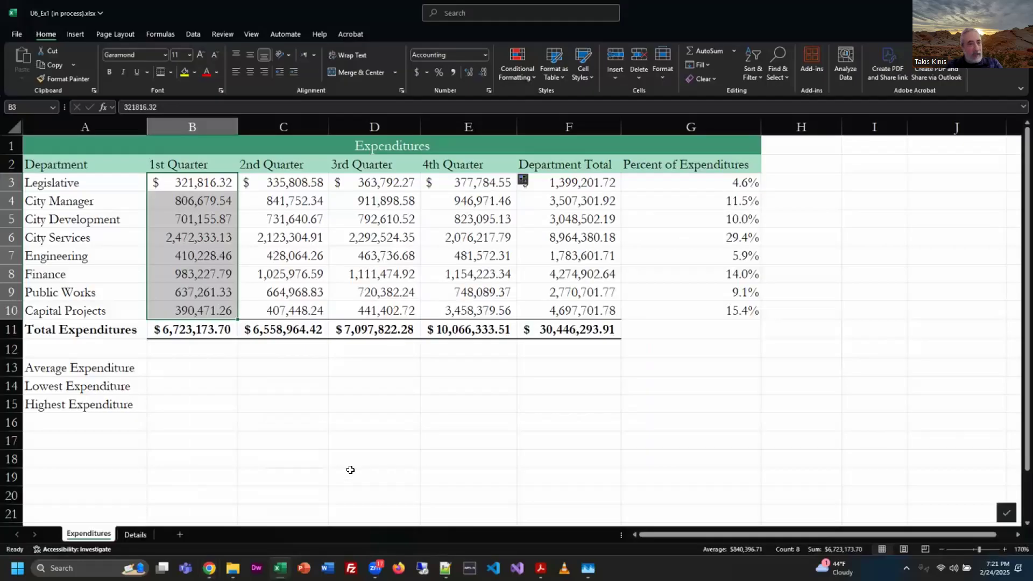
- Calculate the 1st Quarter Average Expenditure in B13 with =AVERAGE(B3:B10)
click(192, 368)
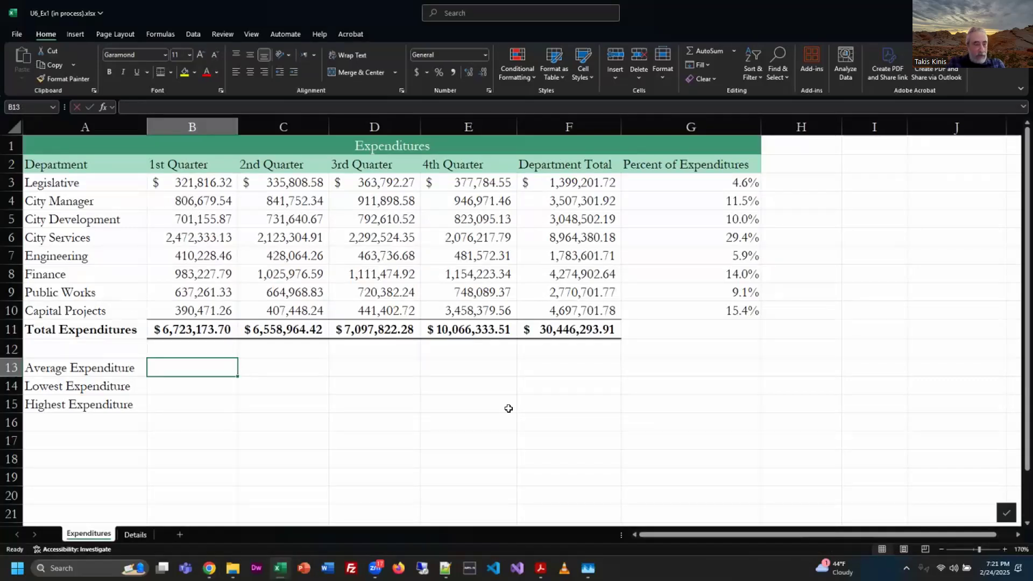
text(=avg)
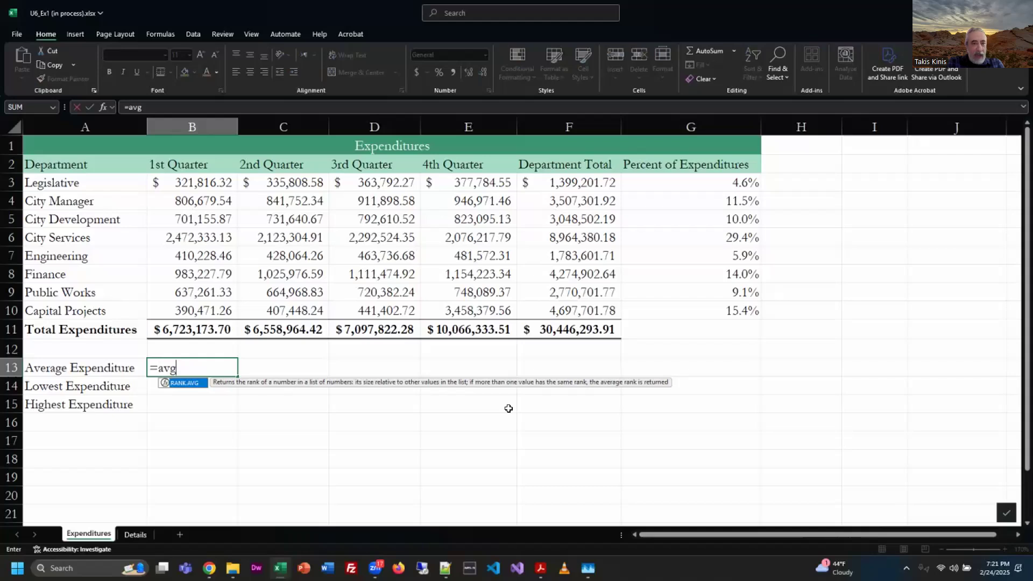
key(BackSpace)
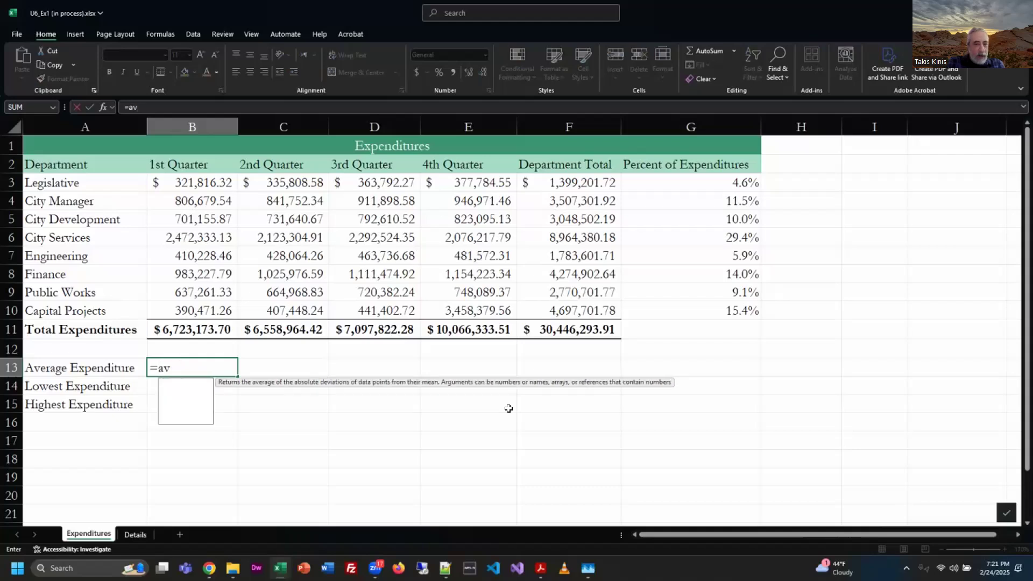
text(e)
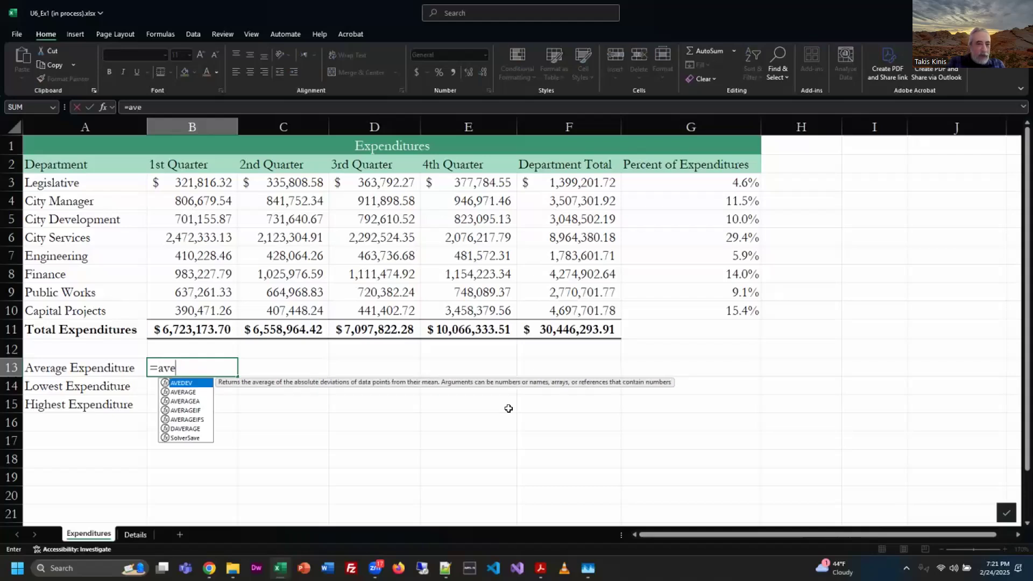
click(189, 395)
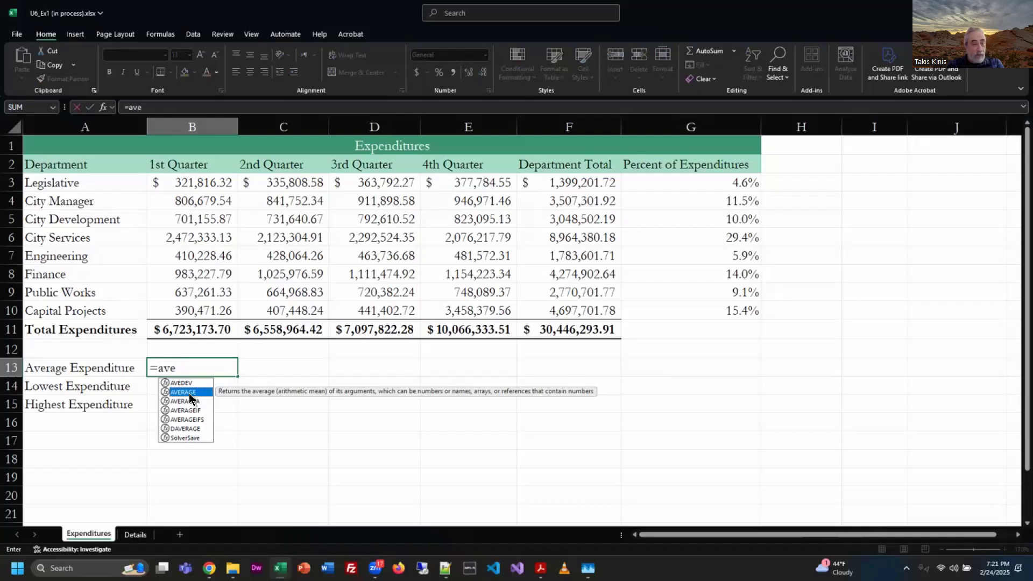
double_click(189, 393)
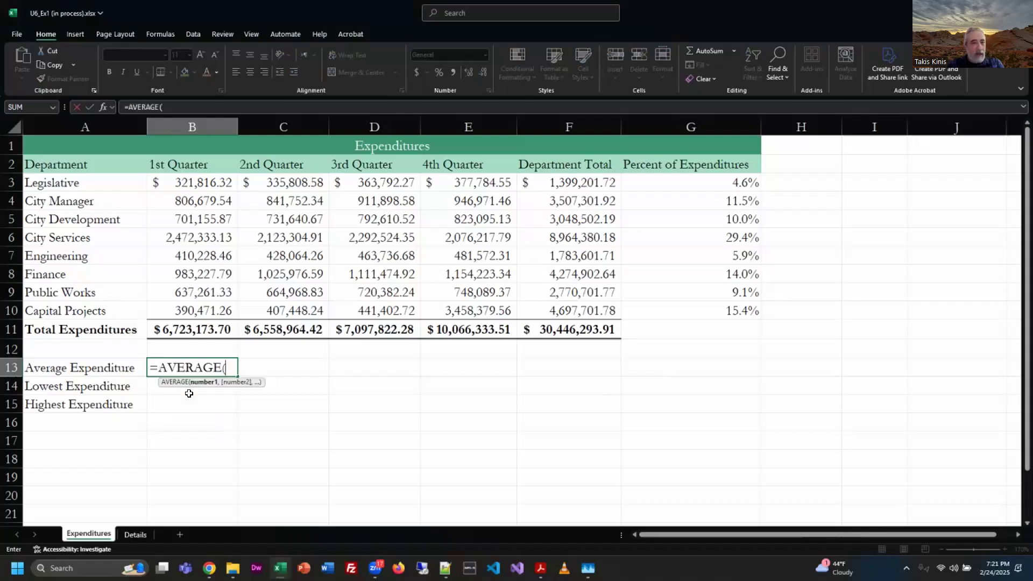
drag(200, 182, 209, 310)
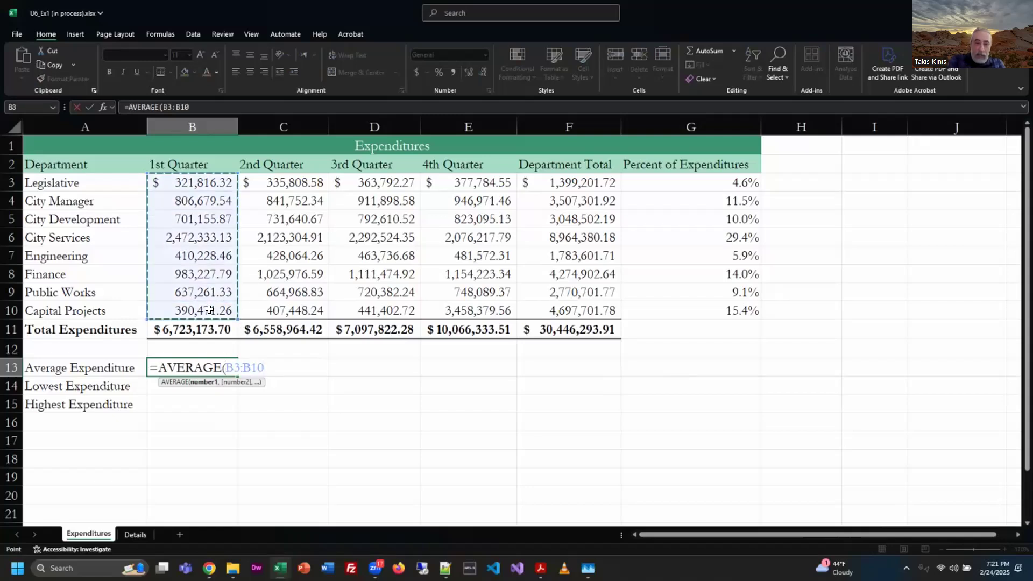
text())
key(Return)
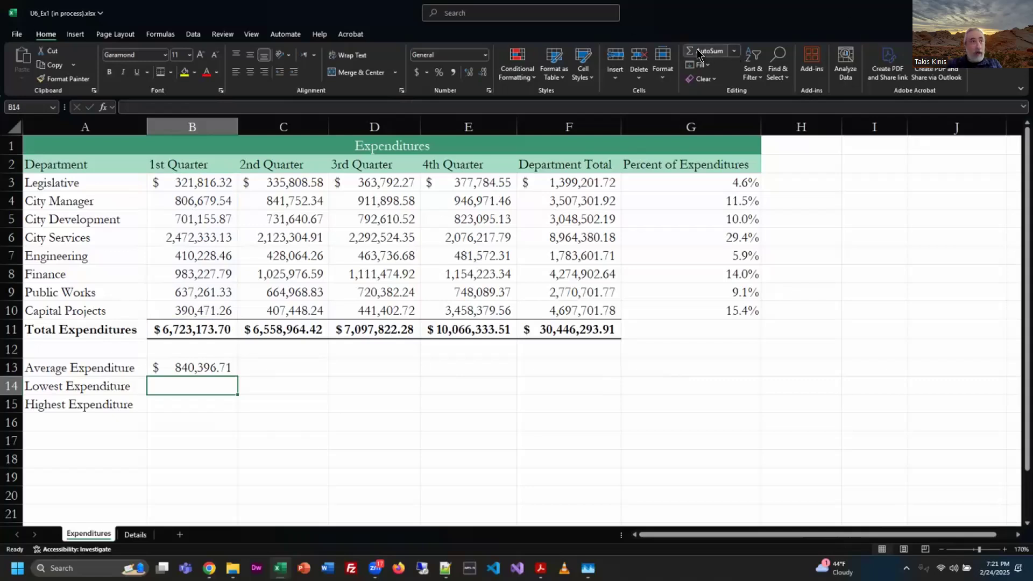
- Calculate the 1st Quarter Lowest Expenditure in B14 with =MIN(B3:B10)
click(734, 51)
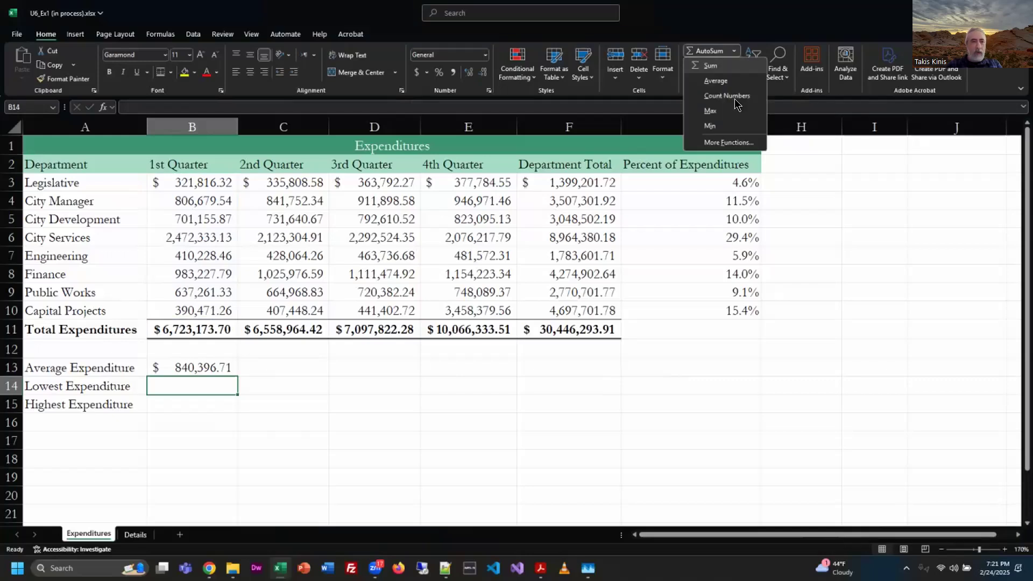
click(724, 127)
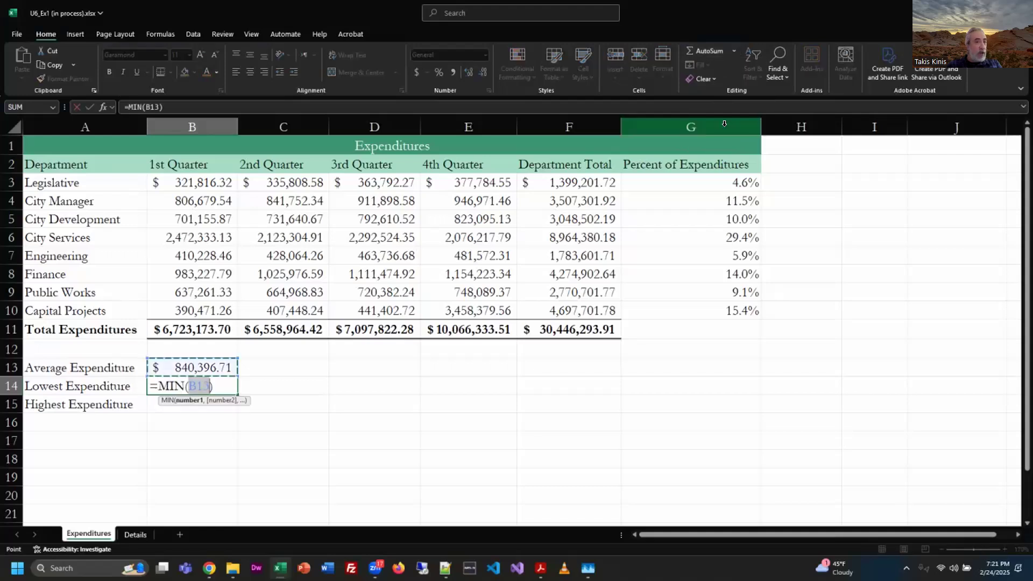
drag(185, 182, 189, 304)
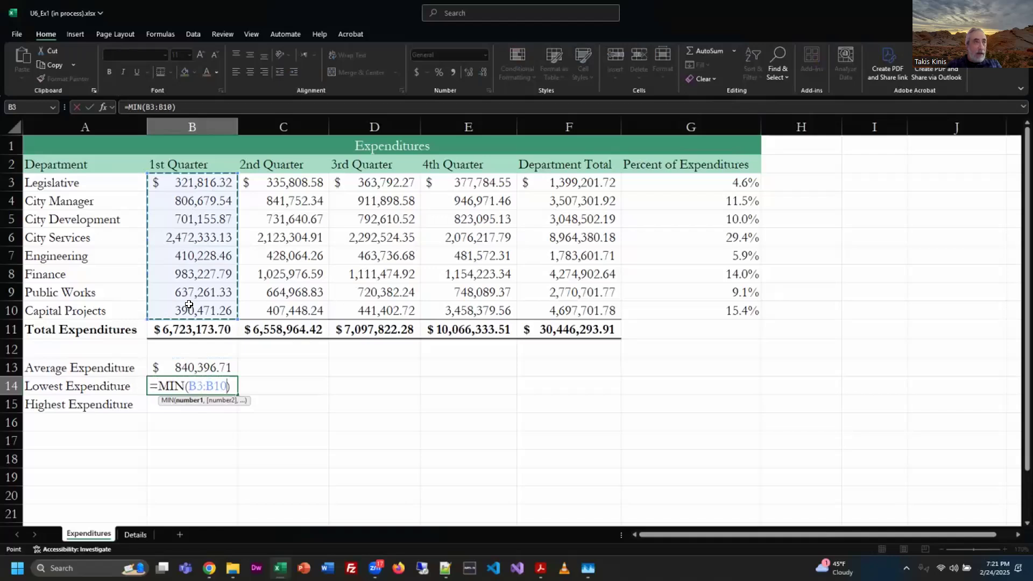
key(Return)
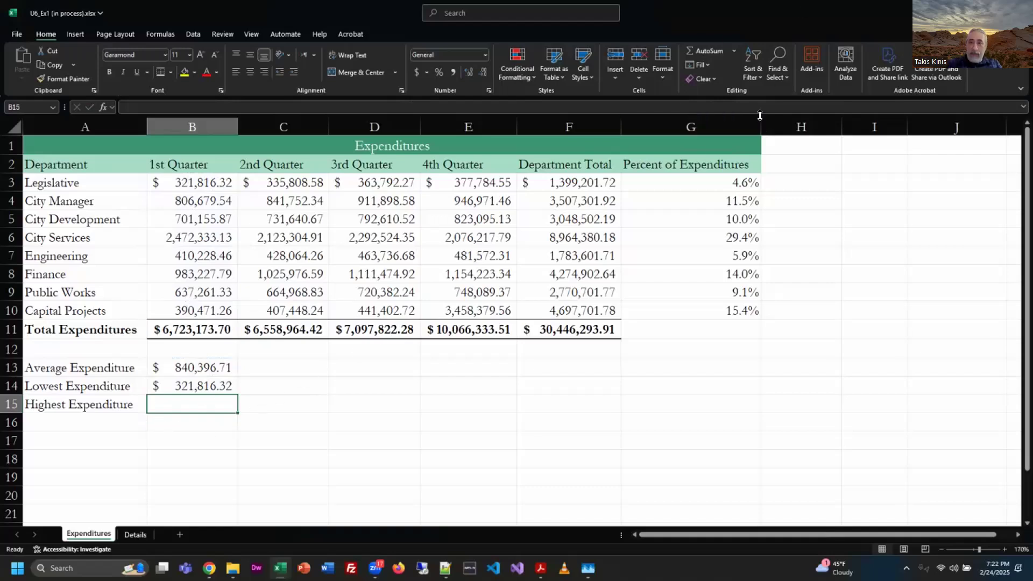
- Calculate the 1st Quarter Highest Expenditure in B15 with =MAX(B3:B10) and check it against the City Services figure
click(734, 51)
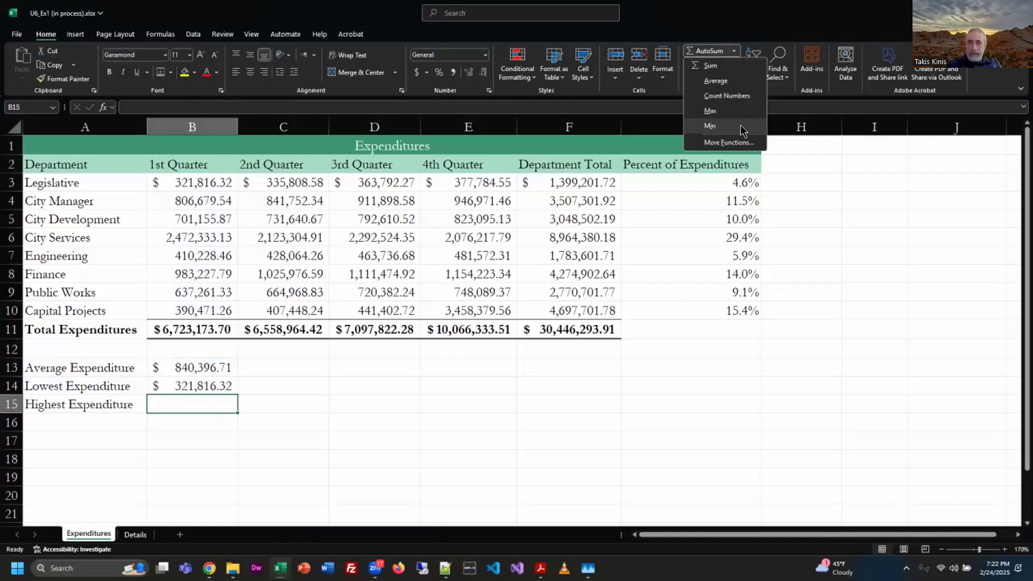
click(716, 111)
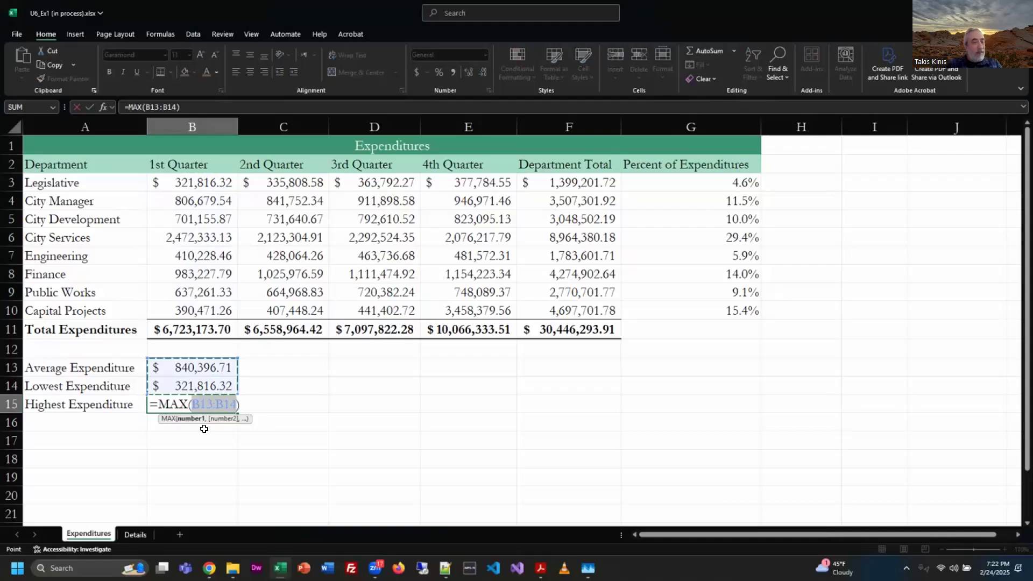
drag(201, 183, 200, 309)
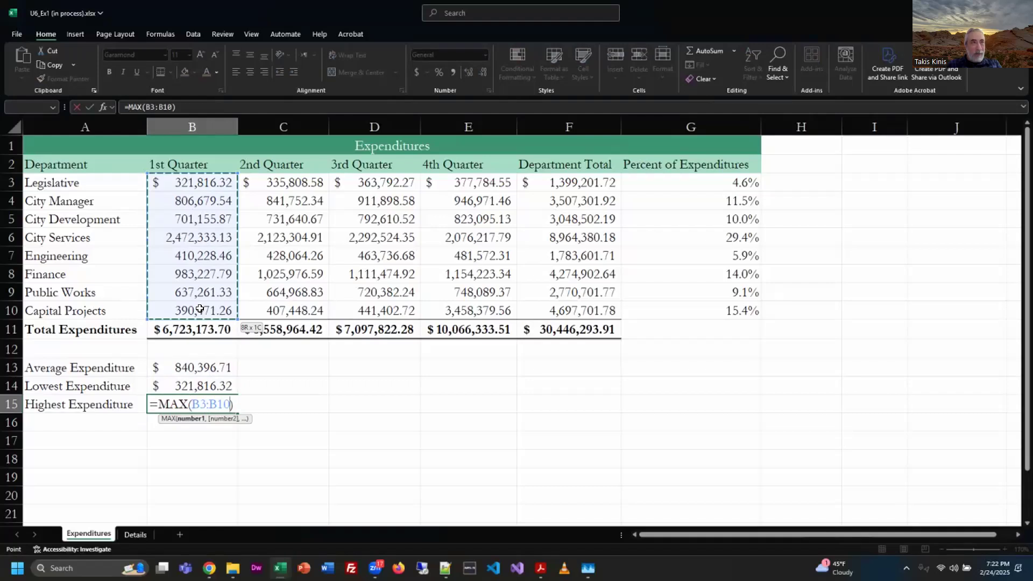
drag(200, 309, 201, 307)
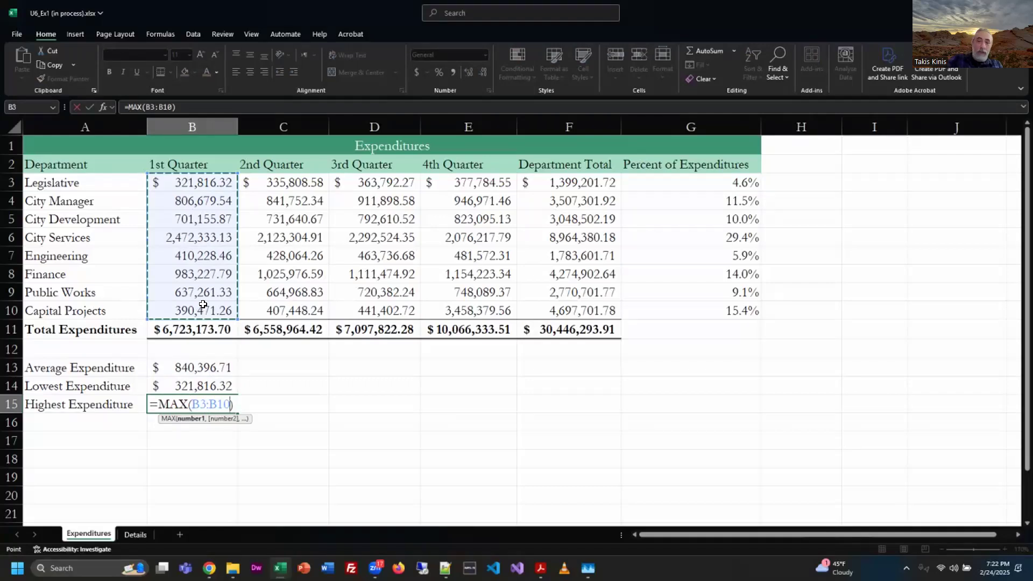
key(Return)
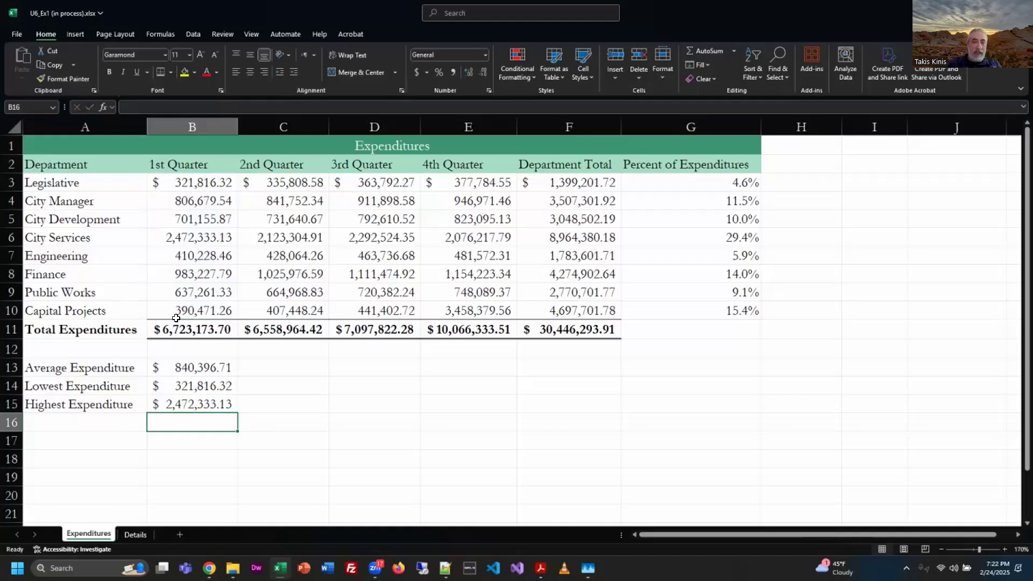
click(214, 236)
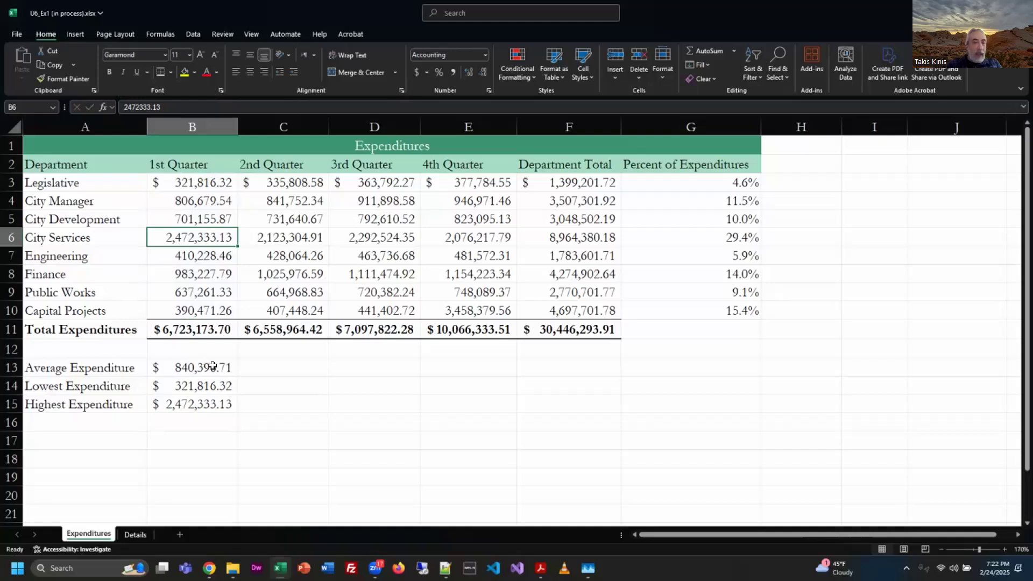
- Fill the Average, Lowest and Highest Expenditure formulas from B13:B15 across to column E
click(234, 374)
drag(236, 374, 522, 381)
click(226, 390)
drag(237, 394, 514, 393)
click(183, 404)
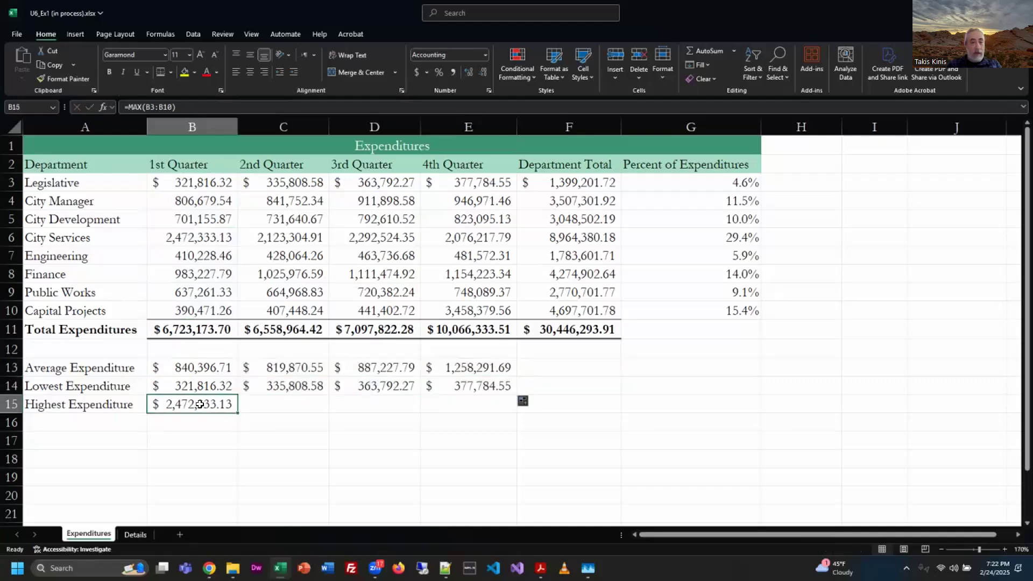
drag(236, 412, 236, 412)
drag(457, 405, 471, 463)
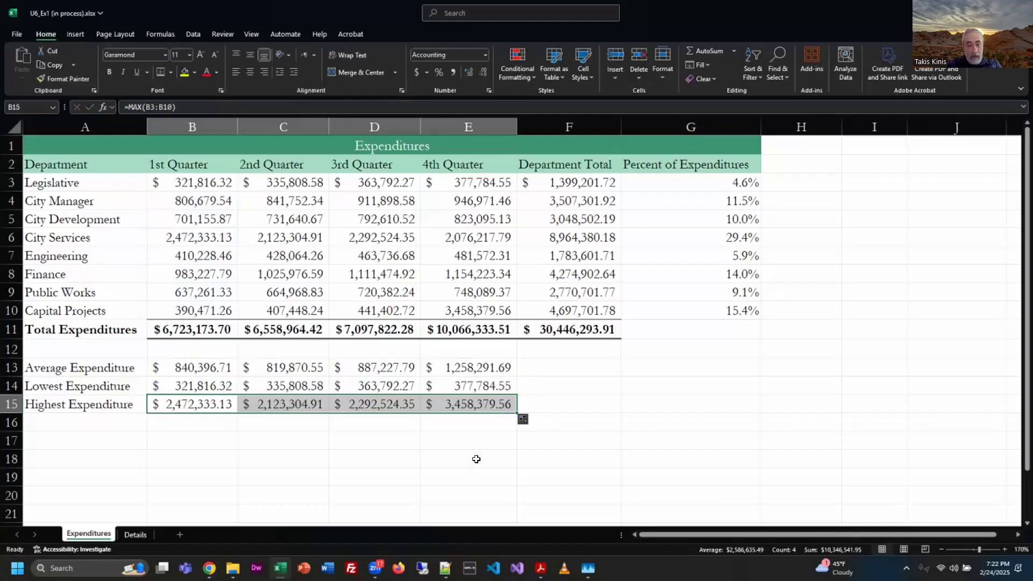
- Undo the three fills of the statistics formulas across C13:E15
key(ctrl+z)
key(ctrl+z)
key(ctrl+z)
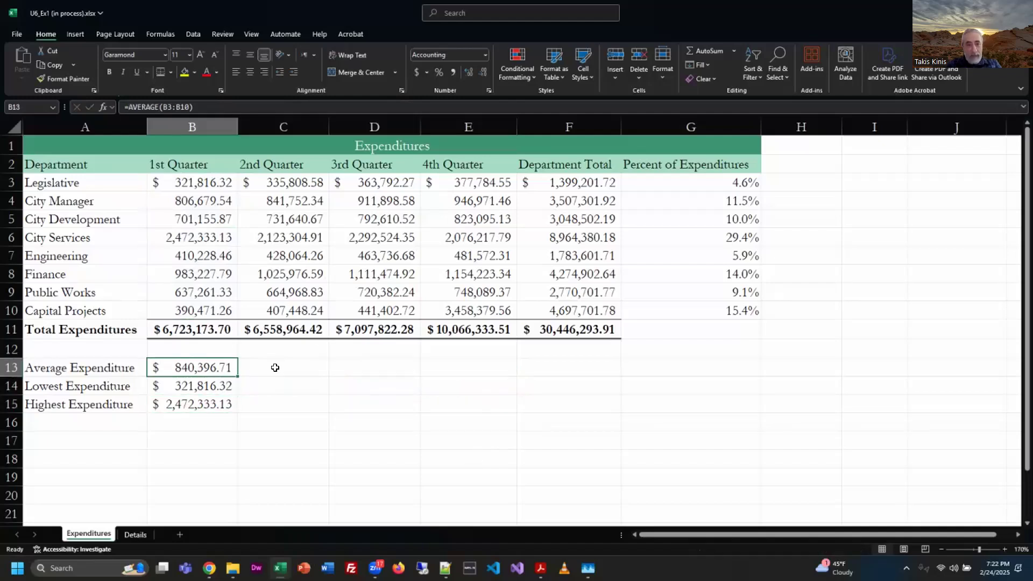
- Calculate the 2nd Quarter Average Expenditure in C13 with the Average function over C3:C10
click(275, 368)
click(709, 52)
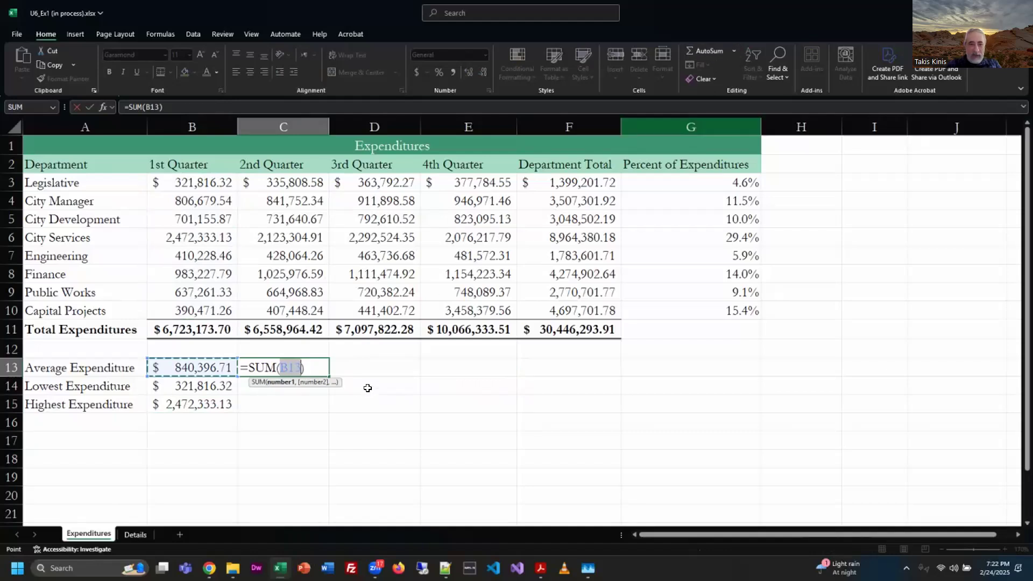
key(Escape)
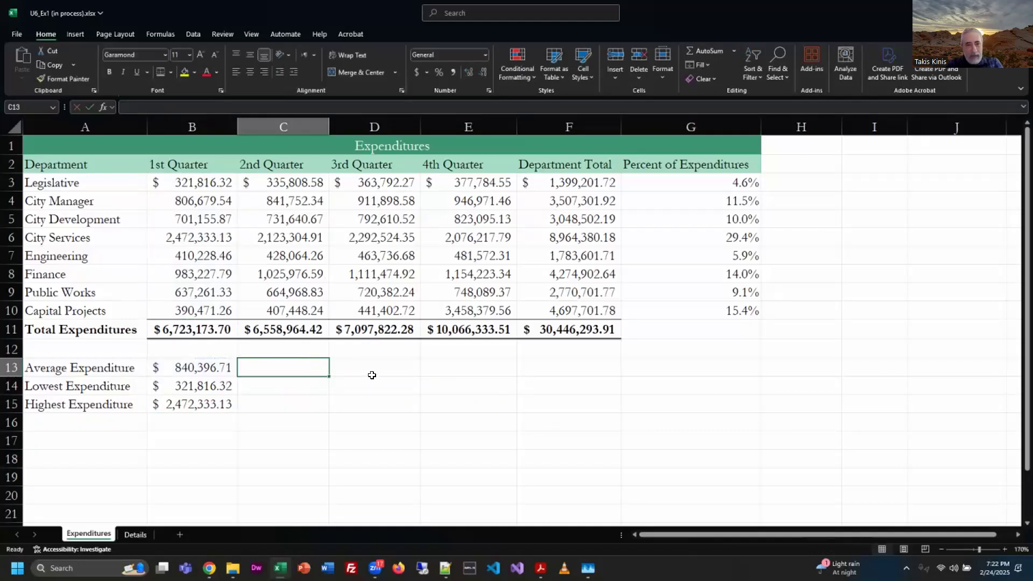
click(734, 51)
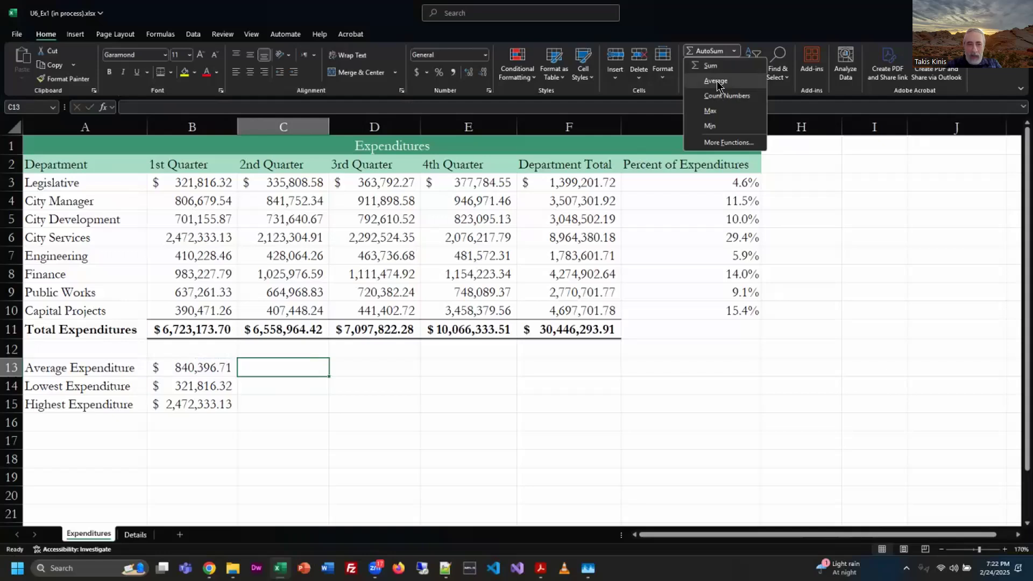
click(716, 82)
drag(283, 183, 289, 311)
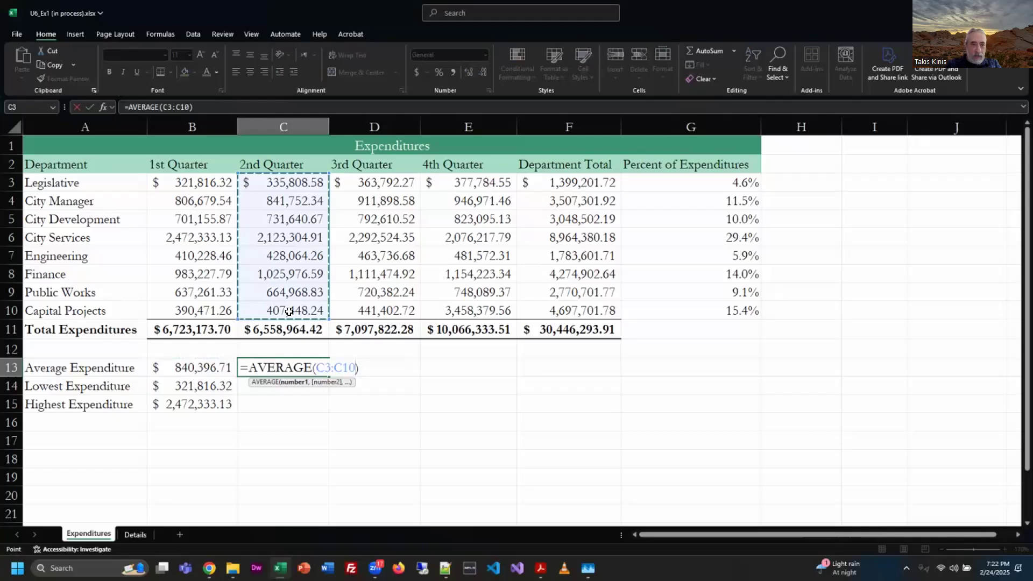
key(Return)
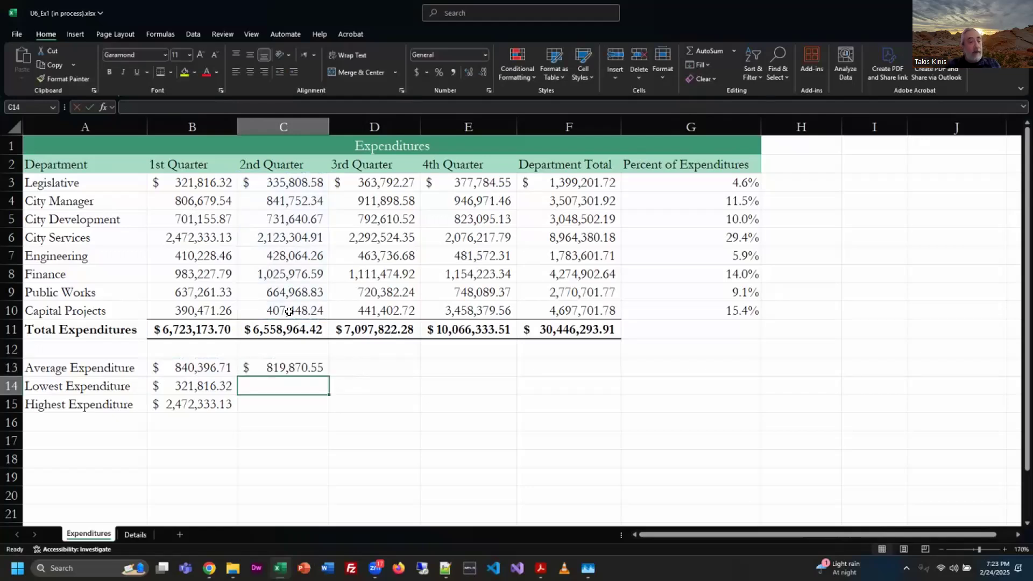
- Review the average formula in C13 and fill it across to D13:E13
click(279, 367)
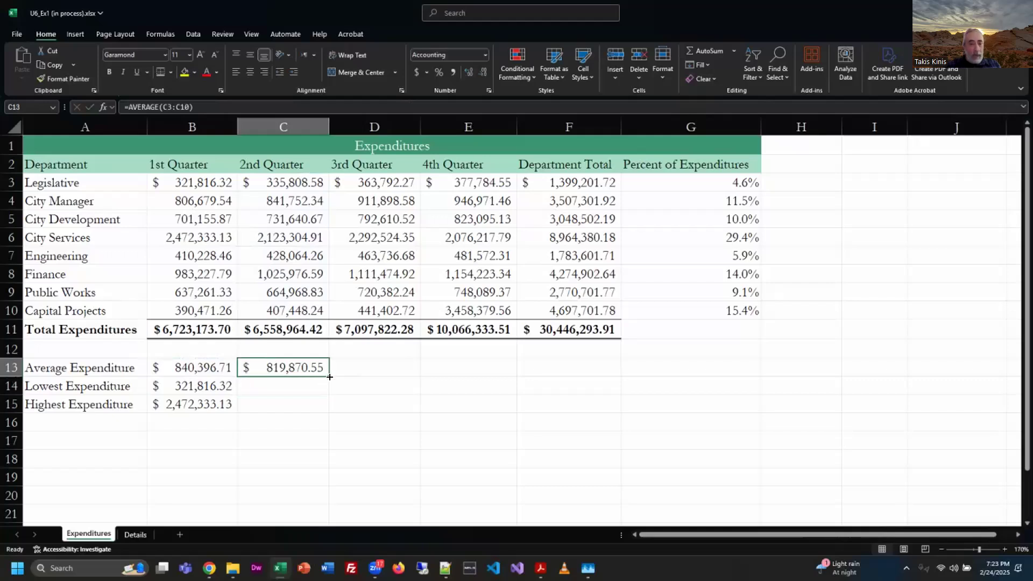
click(298, 107)
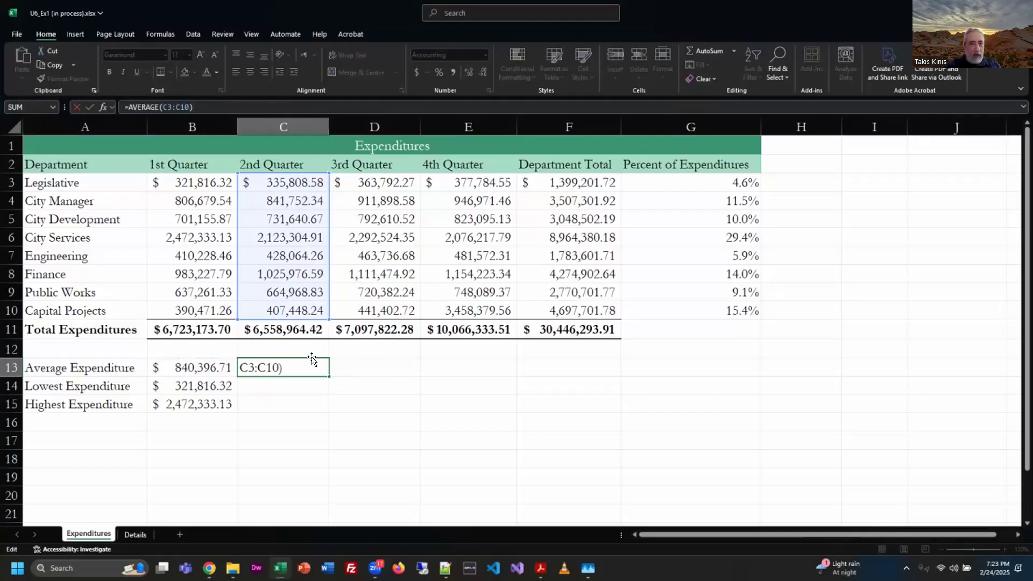
key(Escape)
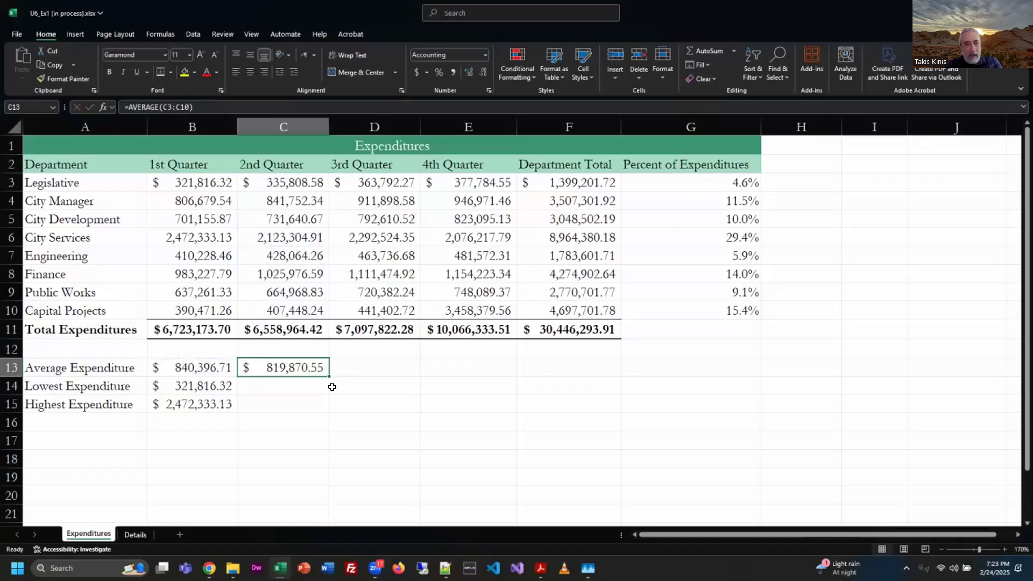
drag(329, 375, 478, 370)
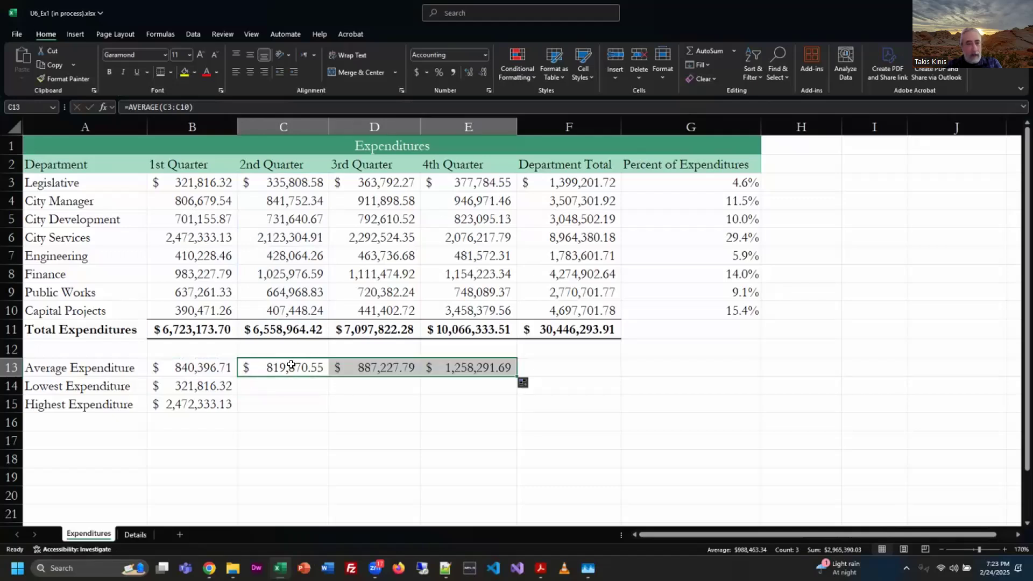
- Fill the Lowest and Highest Expenditure formulas from B14 and B15 across to column E
click(231, 394)
drag(237, 395, 474, 395)
click(236, 412)
drag(238, 413, 360, 449)
click(360, 450)
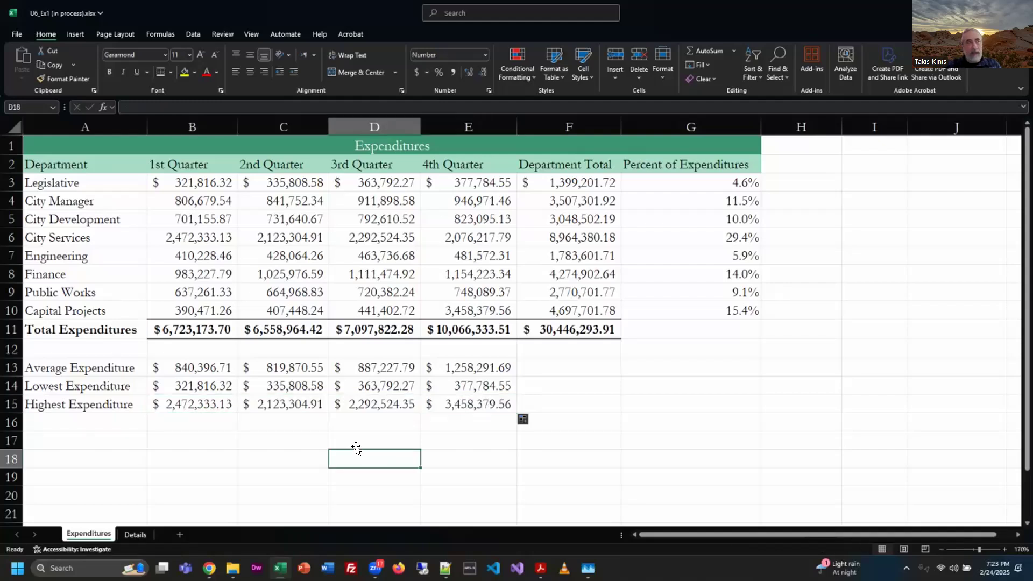
- Check the PDF's sample table and extend the Average, Lowest and Highest Expenditure formulas from column E into the Department Total cells F13:F15
key(alt+Tab)
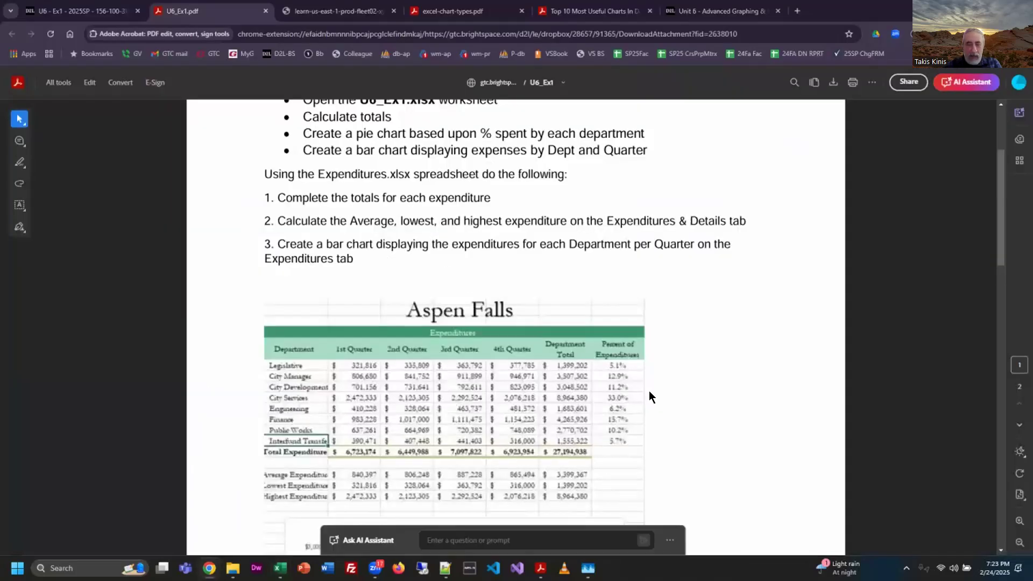
key(alt+Tab)
click(491, 366)
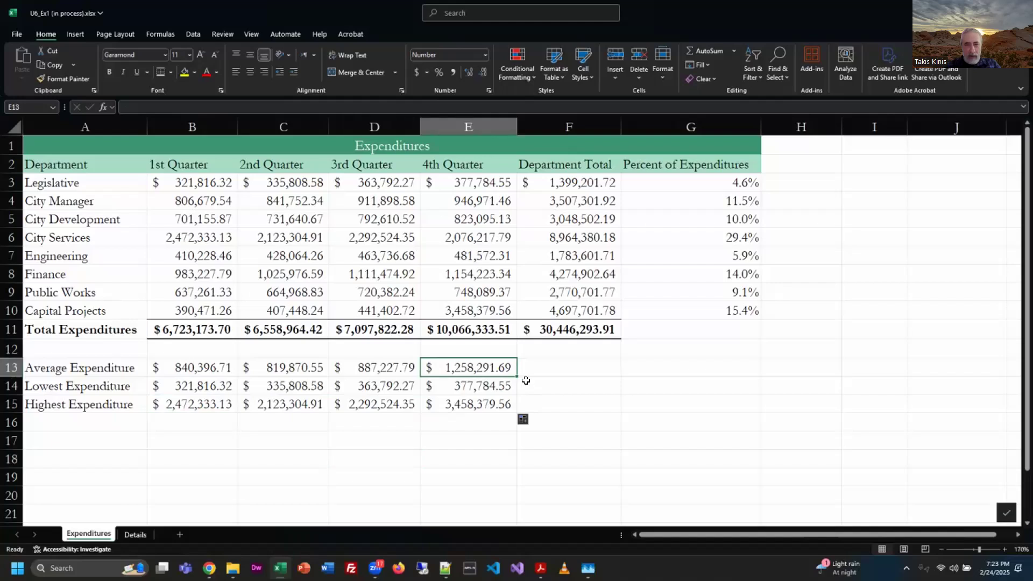
drag(517, 376, 570, 369)
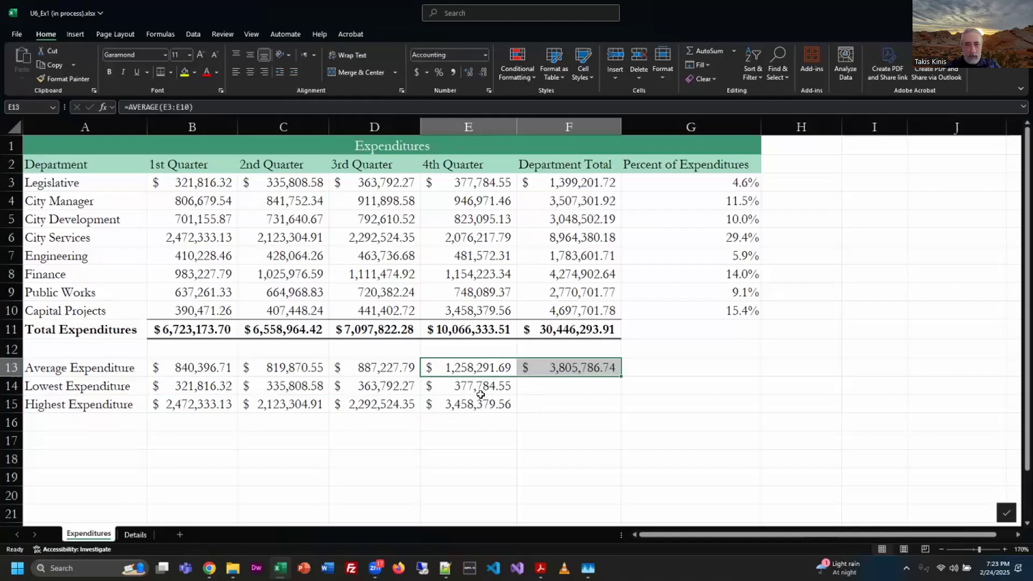
click(479, 393)
drag(517, 395, 560, 425)
click(464, 415)
click(492, 406)
click(468, 440)
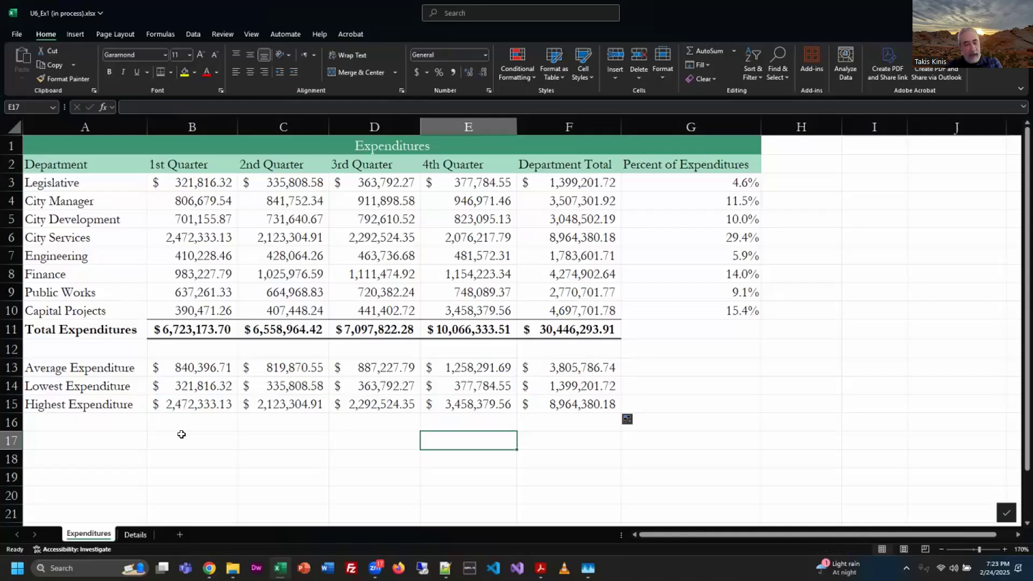
- Check the exercise instructions in the PDF and review the quarterly expenditure figures on the Details sheet
key(alt+Tab)
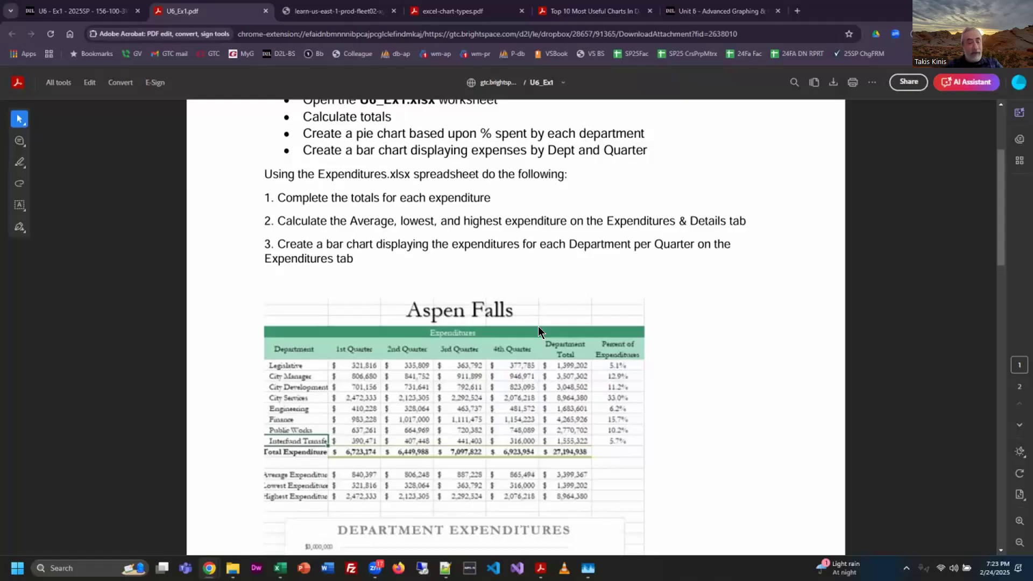
key(alt+Tab)
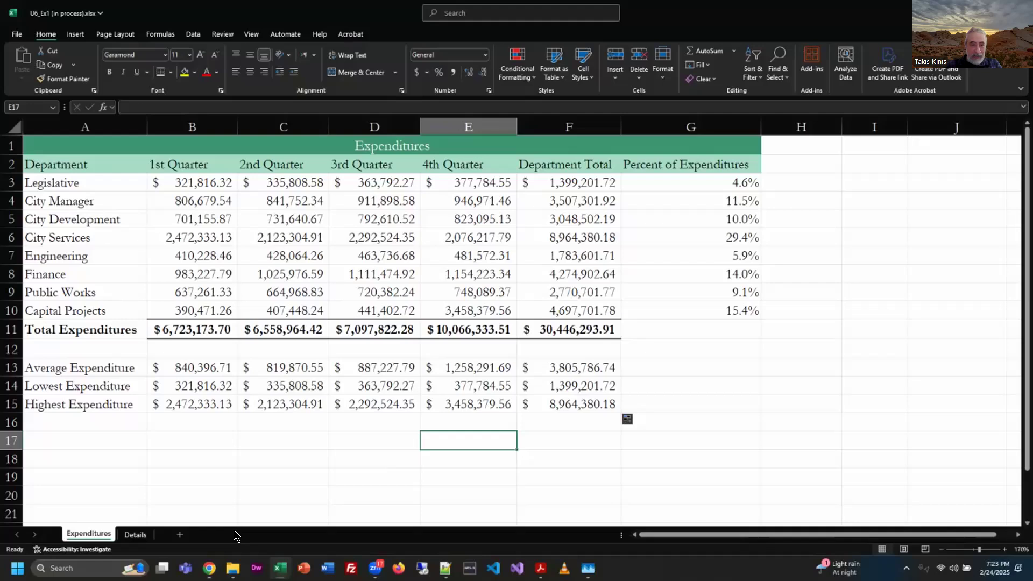
click(136, 534)
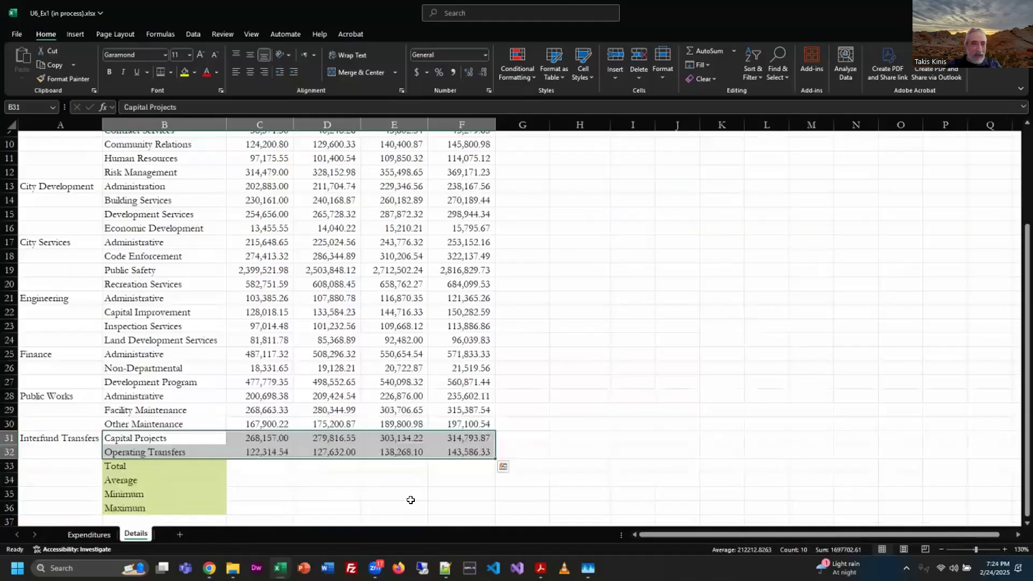
click(635, 378)
scroll(528, 396, up, 3)
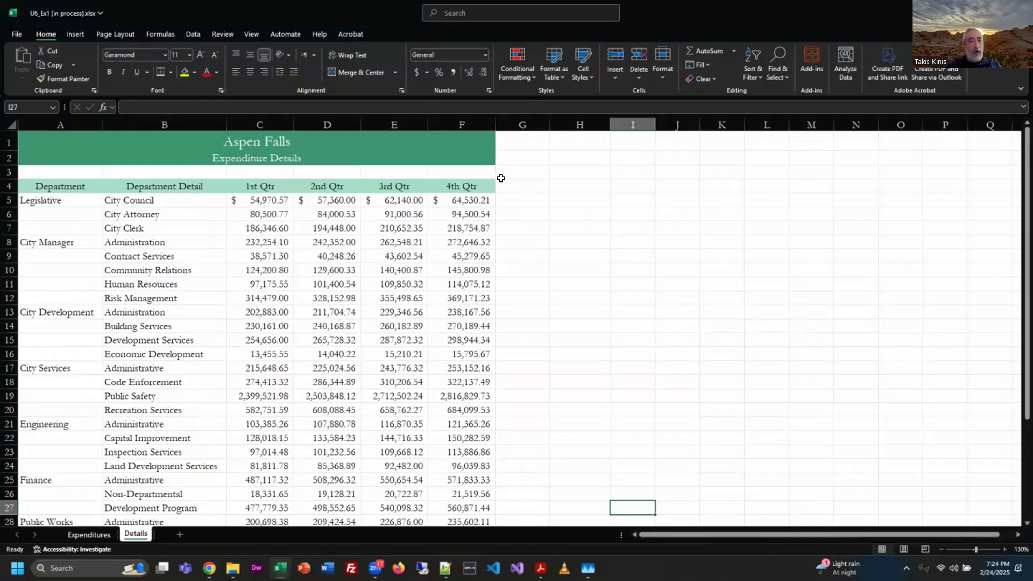
drag(273, 201, 273, 227)
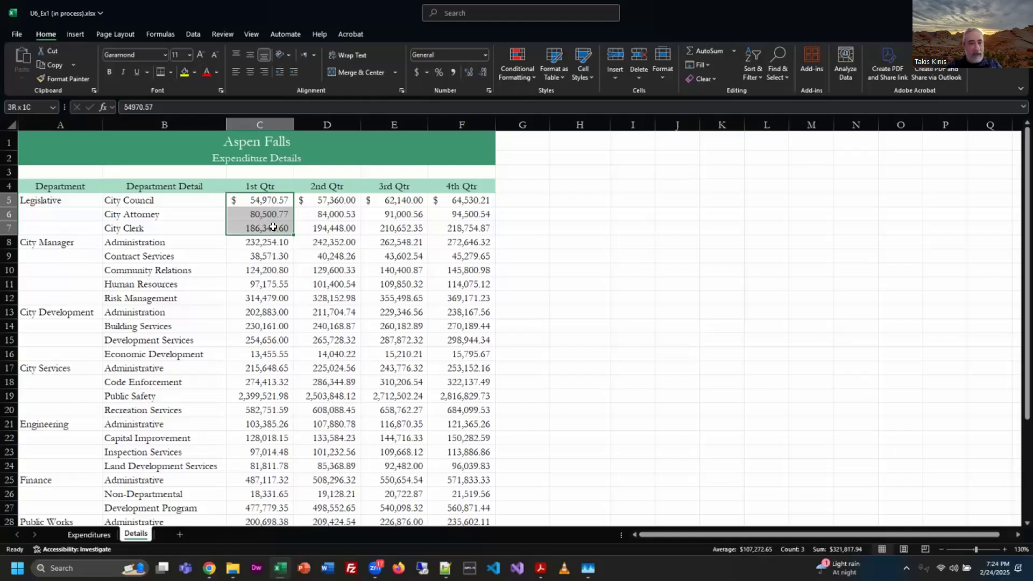
click(594, 281)
- Total the 1st Qtr expenditures C5:C32 in cell C33 of the Details sheet with AutoSum
scroll(667, 302, down, 5)
click(266, 384)
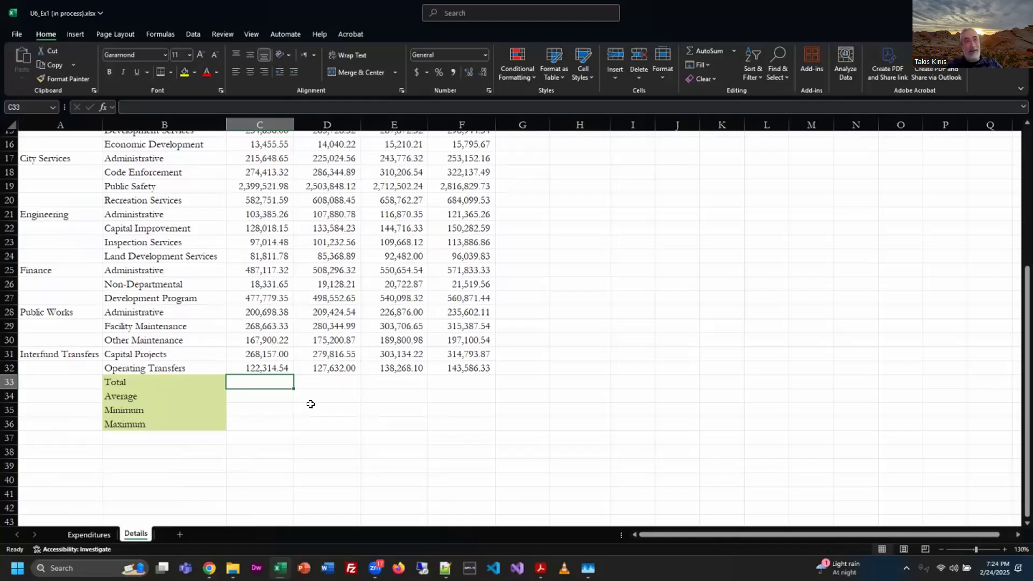
click(697, 45)
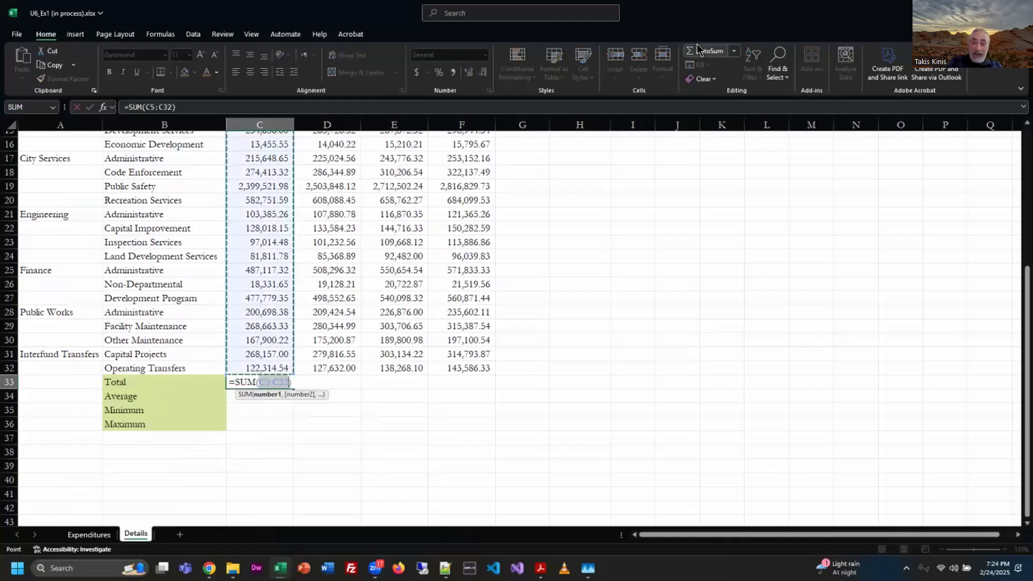
key(Return)
- Review the total formula in C33 and fill it across to D33:F33
scroll(640, 444, up, 1)
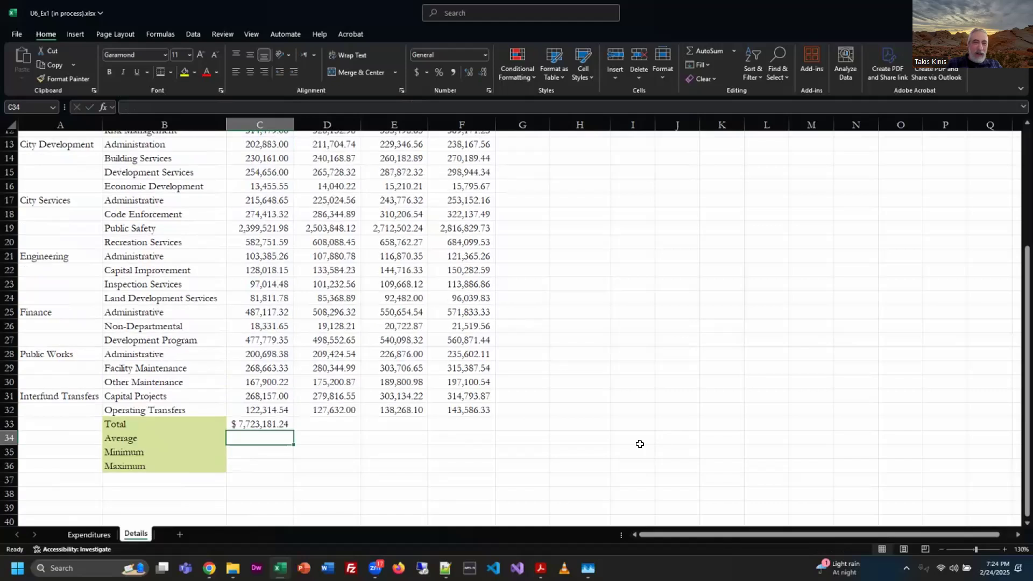
scroll(255, 387, down, 1)
drag(254, 389, 254, 384)
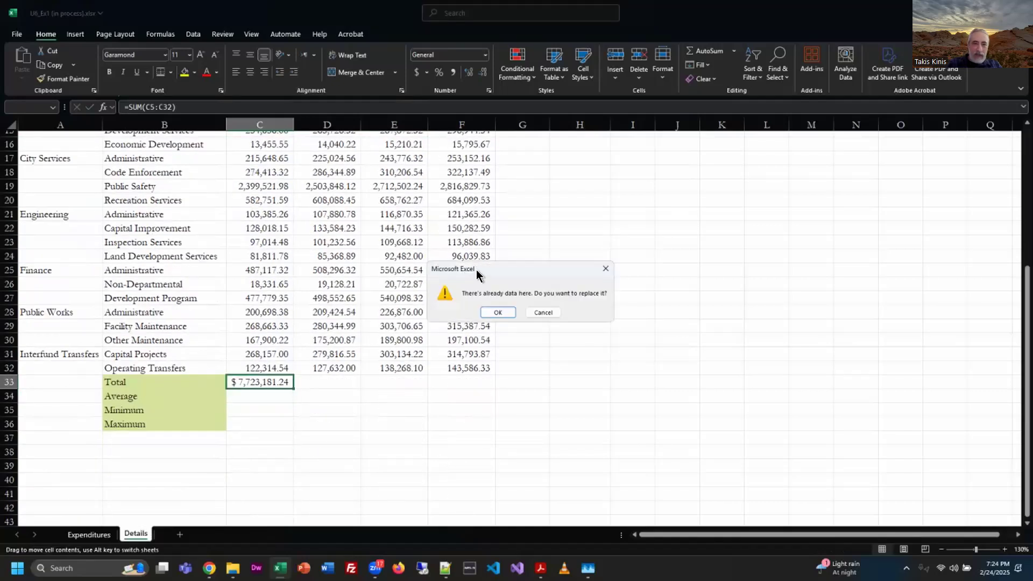
click(540, 312)
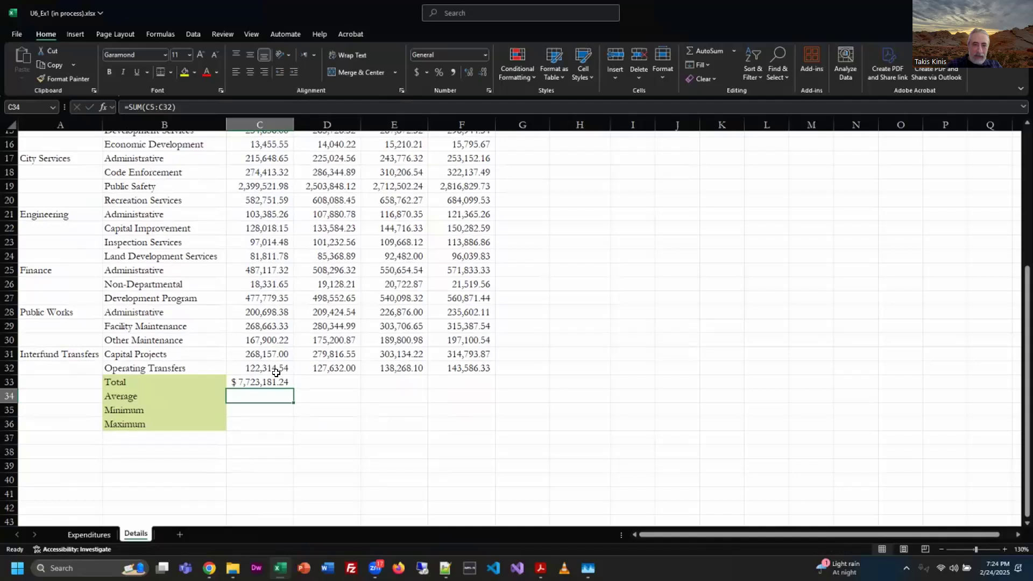
click(241, 112)
mouse_move(1012, 349)
mouse_down()
mouse_move(1012, 222)
mouse_move(1012, 343)
mouse_up()
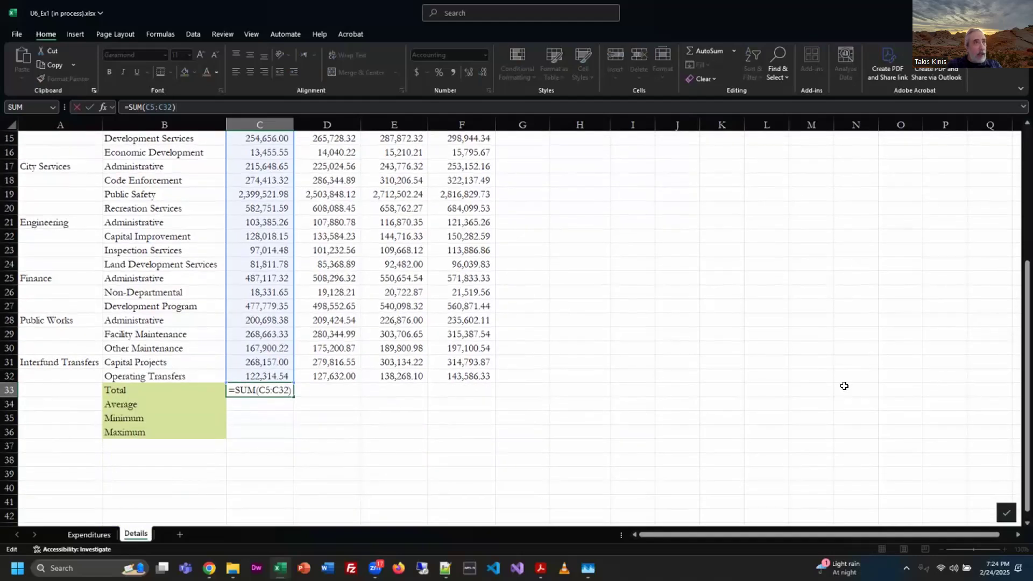
click(364, 415)
click(249, 390)
drag(291, 396, 498, 394)
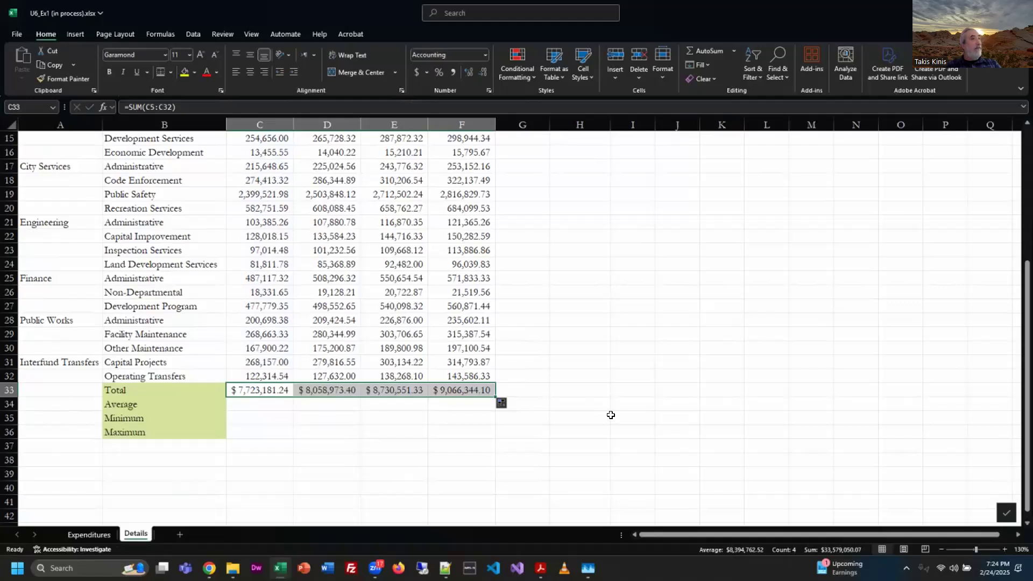
- Insert an Average function for the 1st Qtr in C34 with its range edited to C3:C5
click(261, 407)
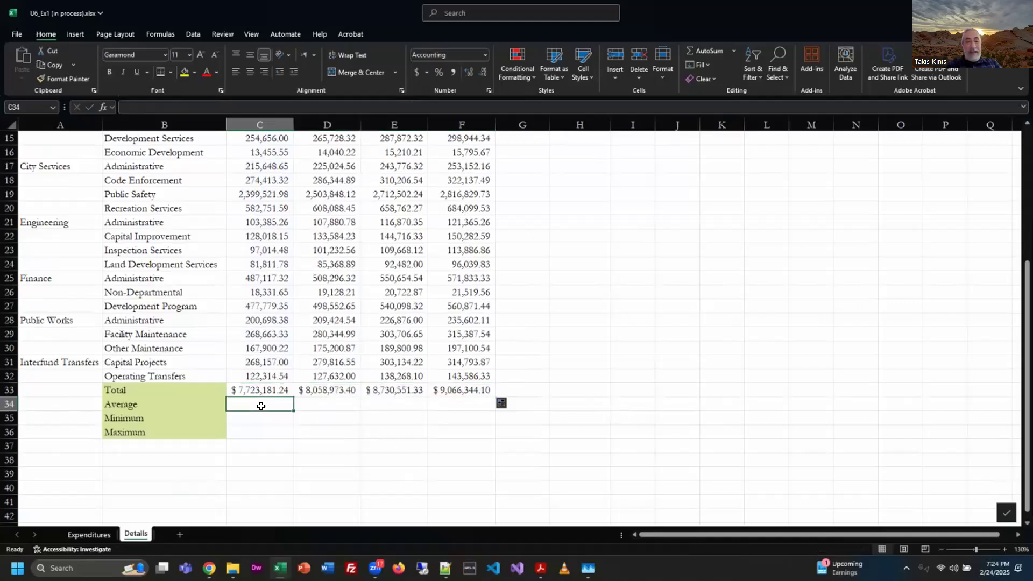
click(733, 53)
click(713, 81)
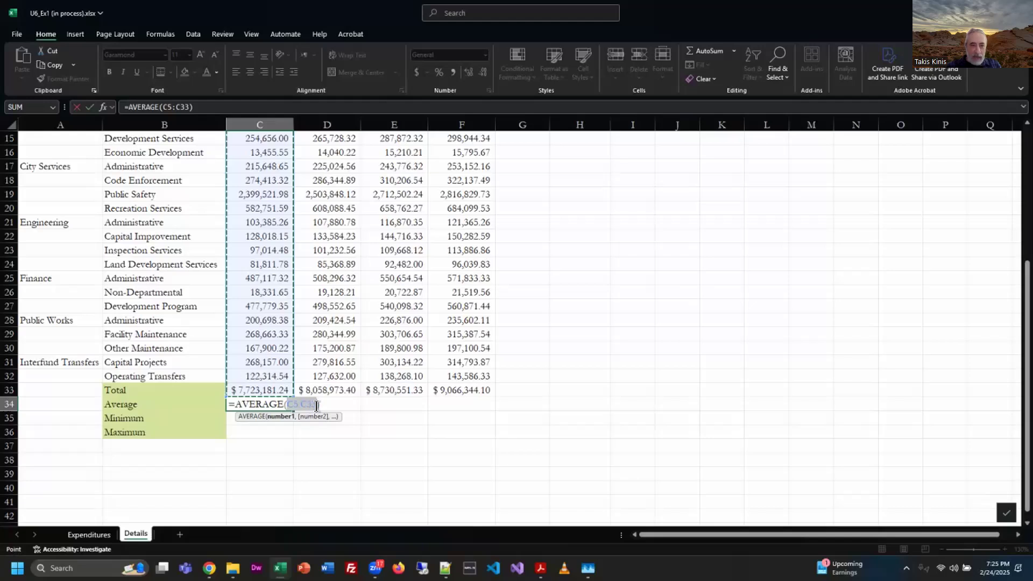
click(315, 404)
key(BackSpace)
key(Return)
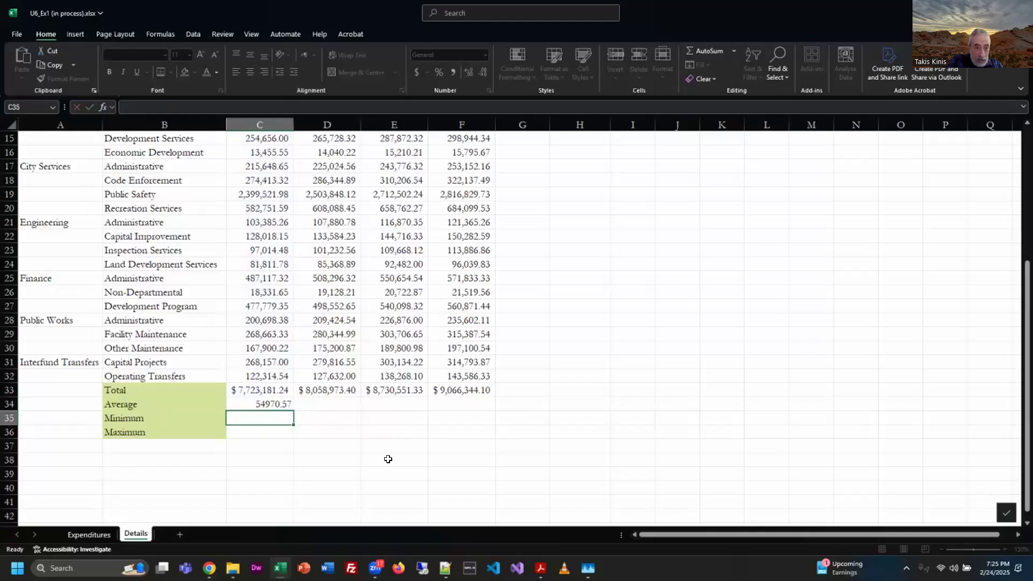
- Extend the average formula's range in C34 to C3:C32 so it reaches the last detail row
click(269, 404)
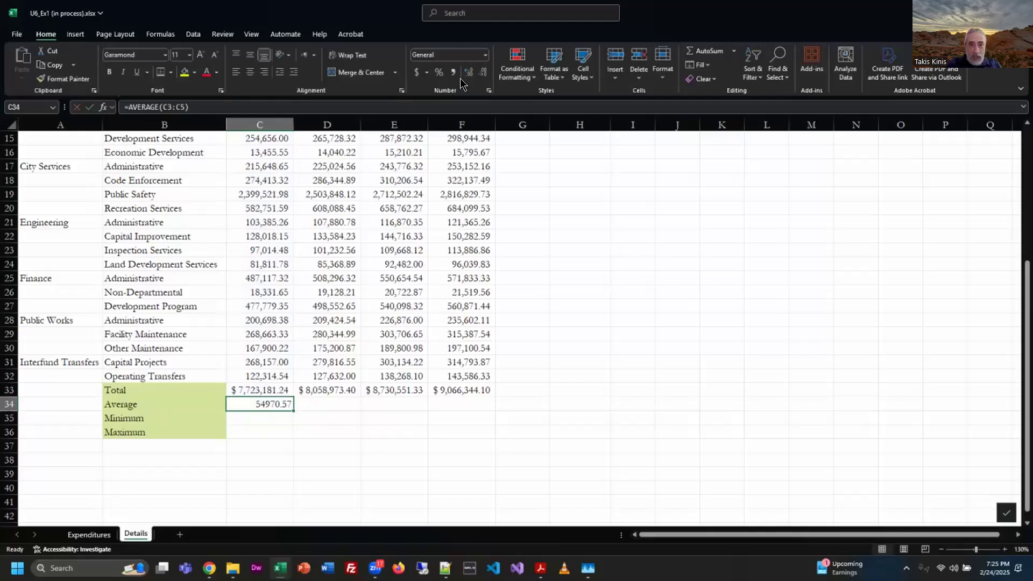
click(459, 103)
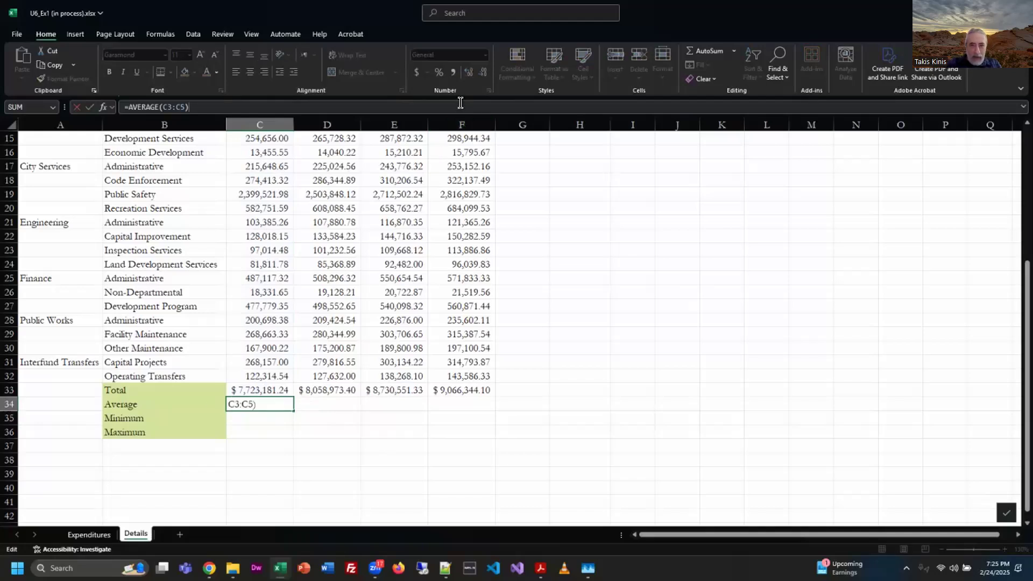
click(287, 401)
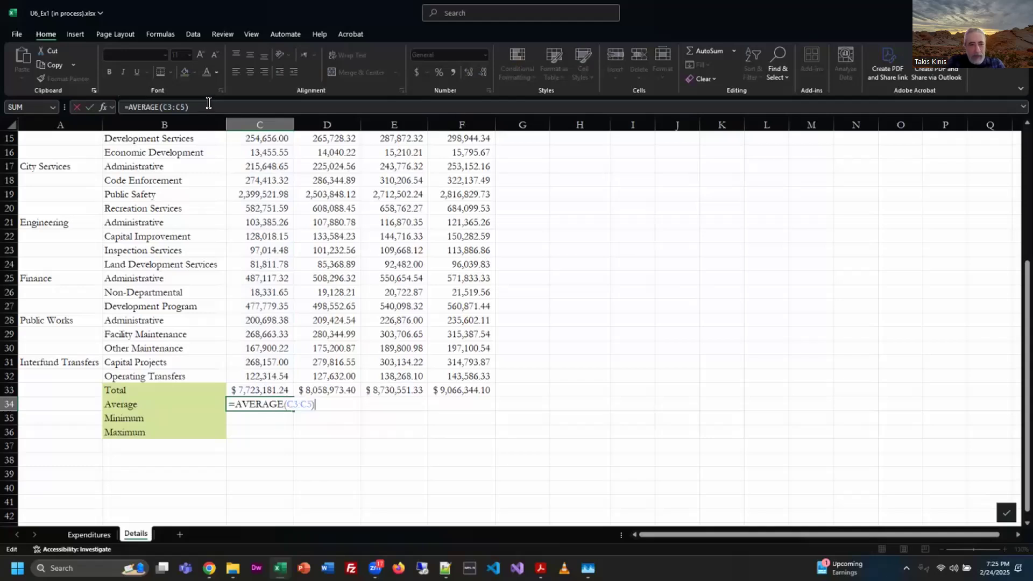
key(Return)
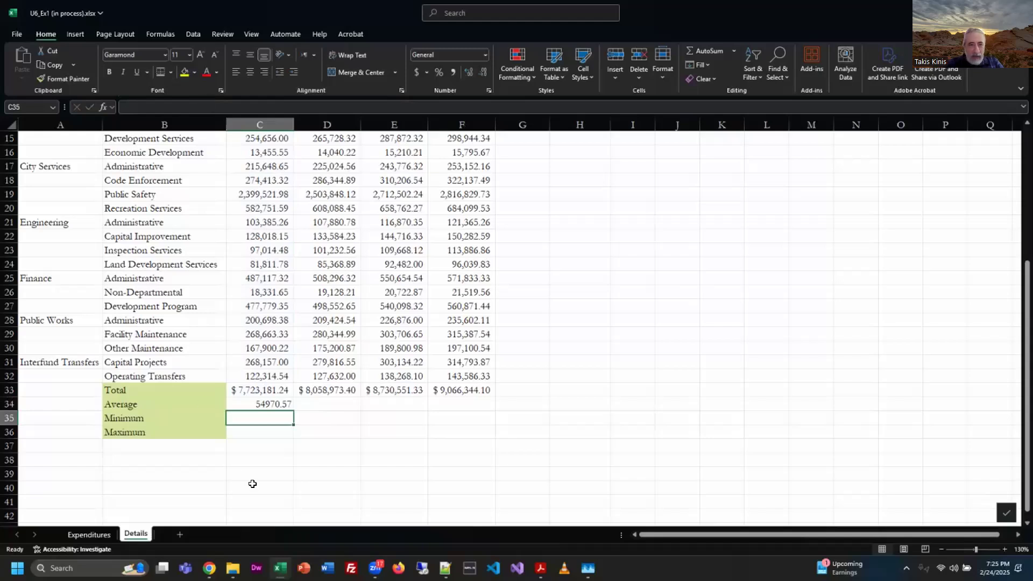
click(250, 403)
click(482, 105)
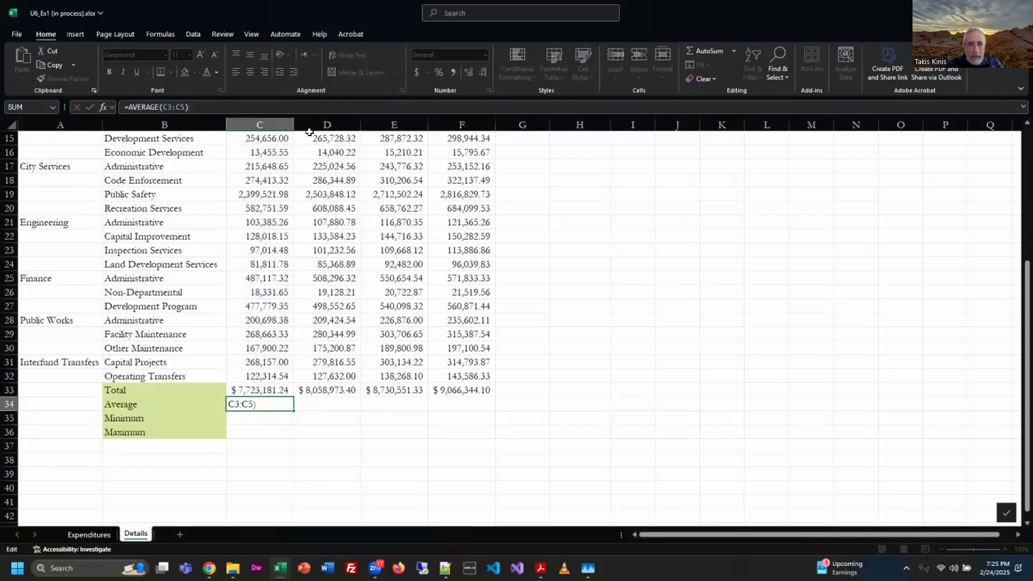
scroll(296, 325, up, 2)
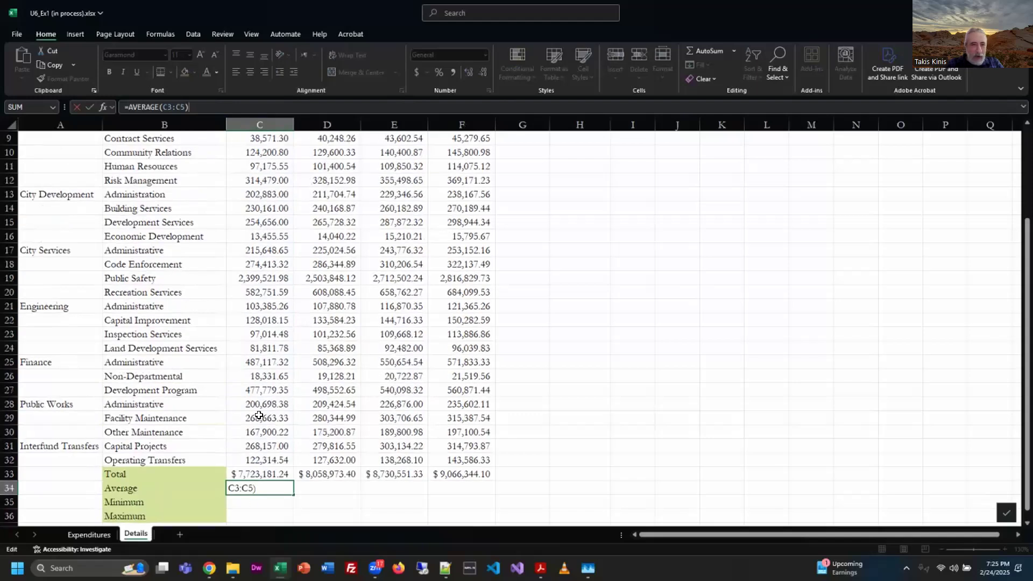
click(179, 104)
key(Delete)
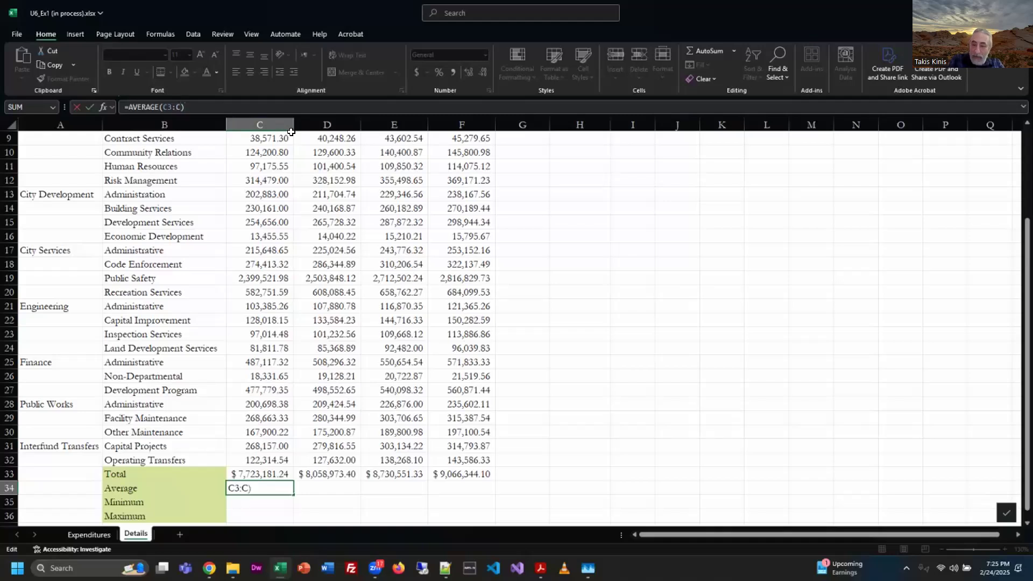
key(Left)
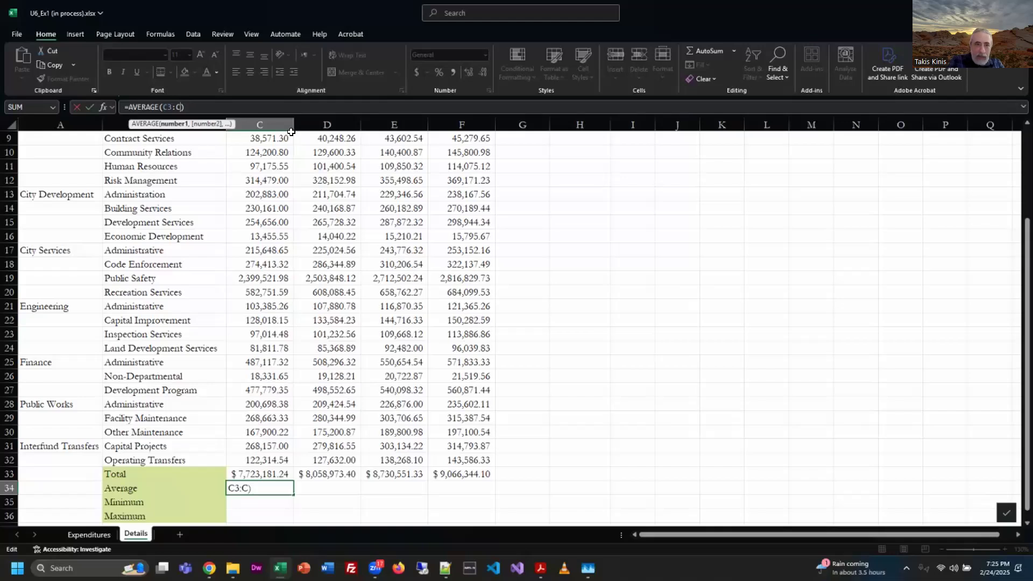
text(32)
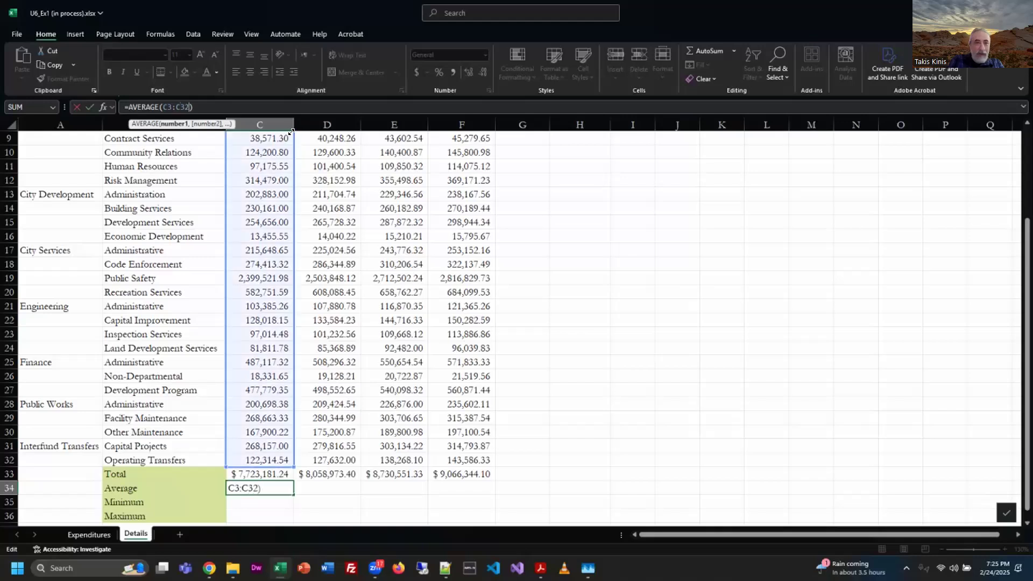
key(Return)
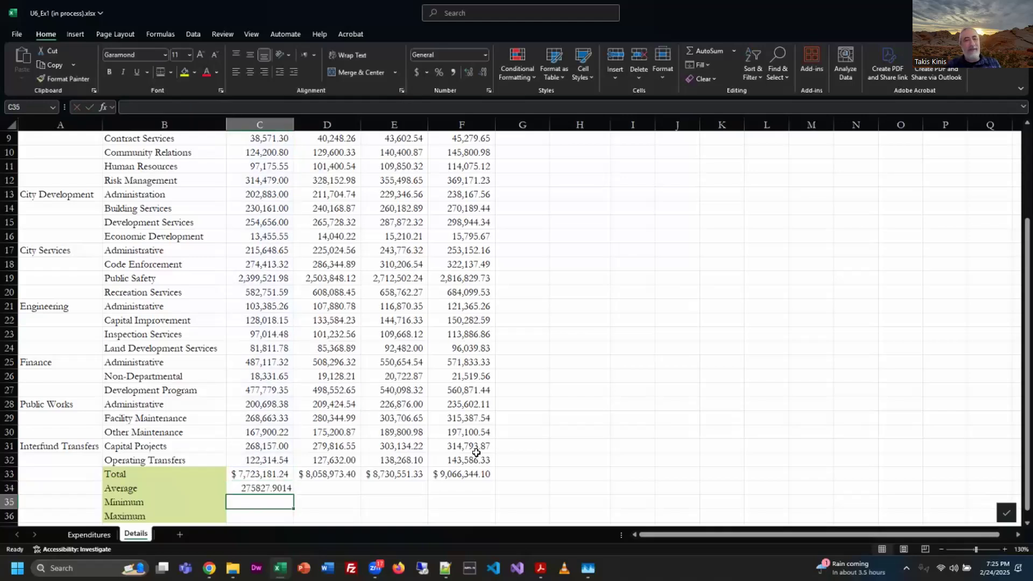
- Change the start of the average range in C34 to C5 and fill the formula across to D34:F34
click(278, 486)
click(390, 110)
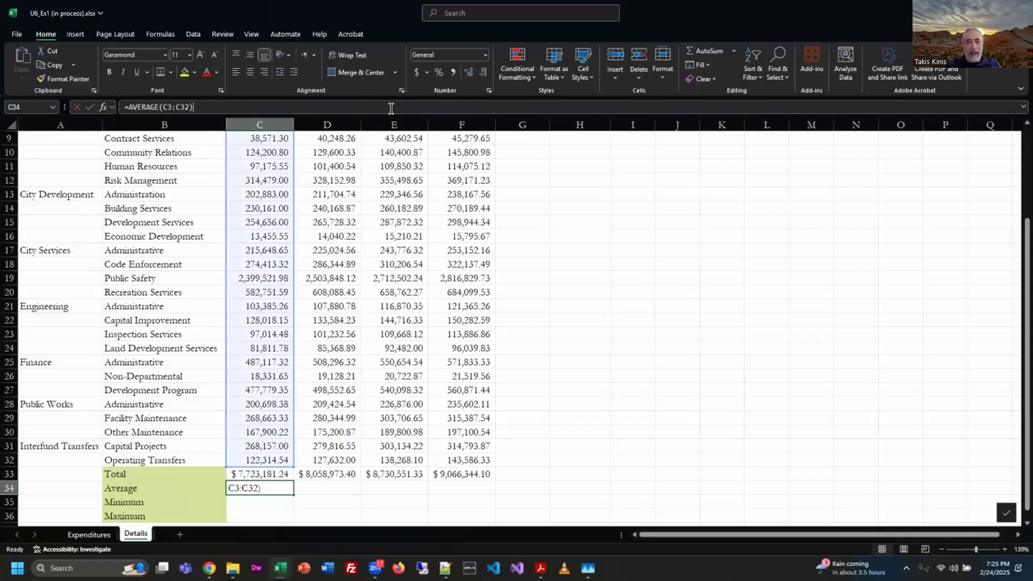
drag(1015, 276, 1015, 172)
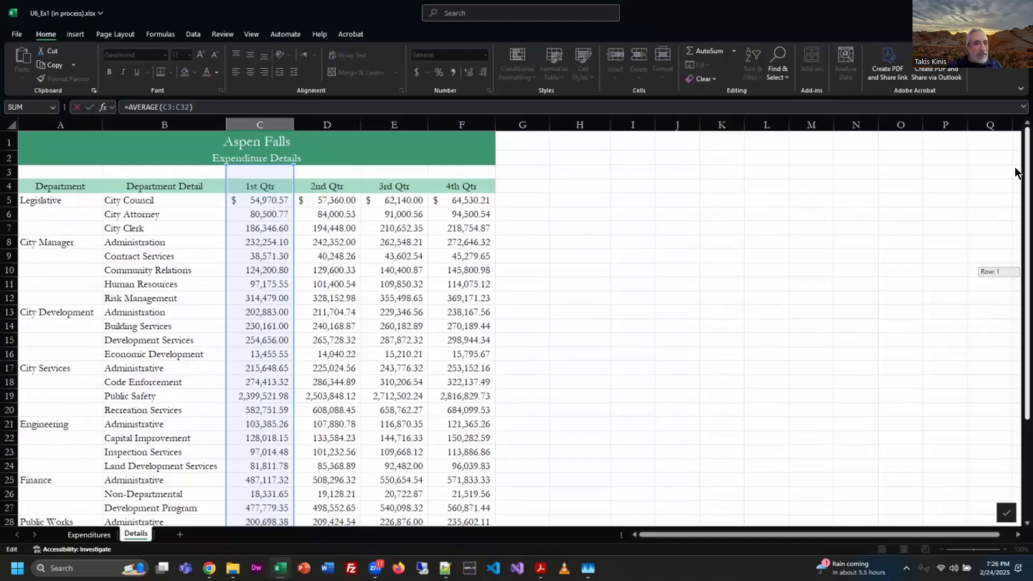
click(169, 107)
text(5)
key(Return)
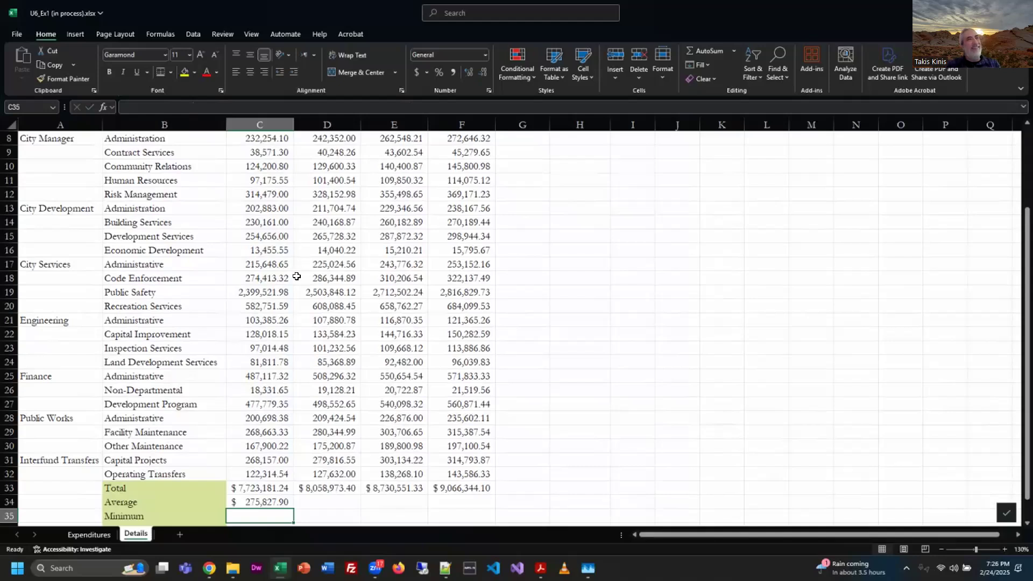
click(288, 505)
drag(294, 508, 463, 508)
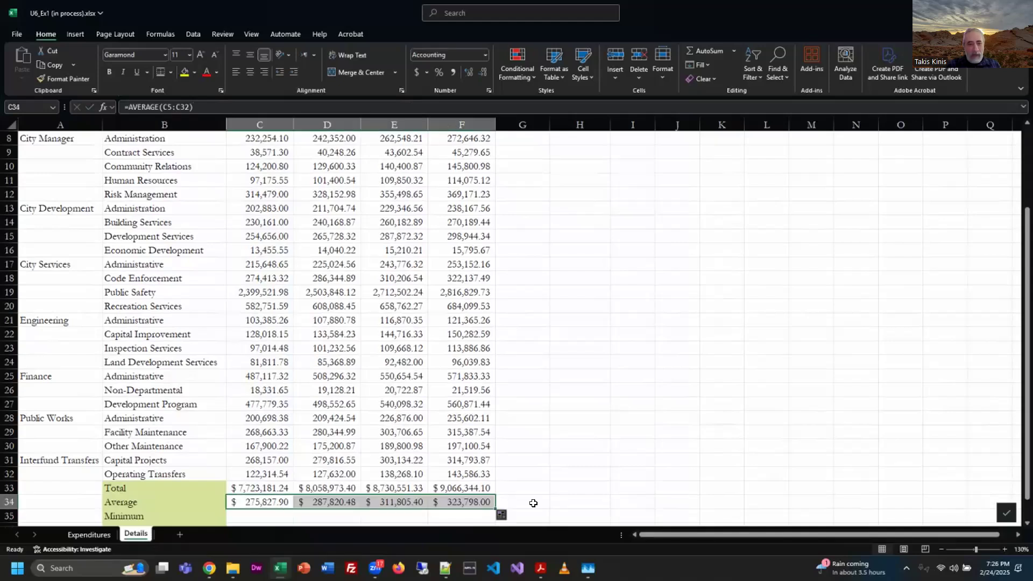
- Calculate the 1st Qtr Minimum in C35 with the MIN function over C5:C32
scroll(547, 430, down, 2)
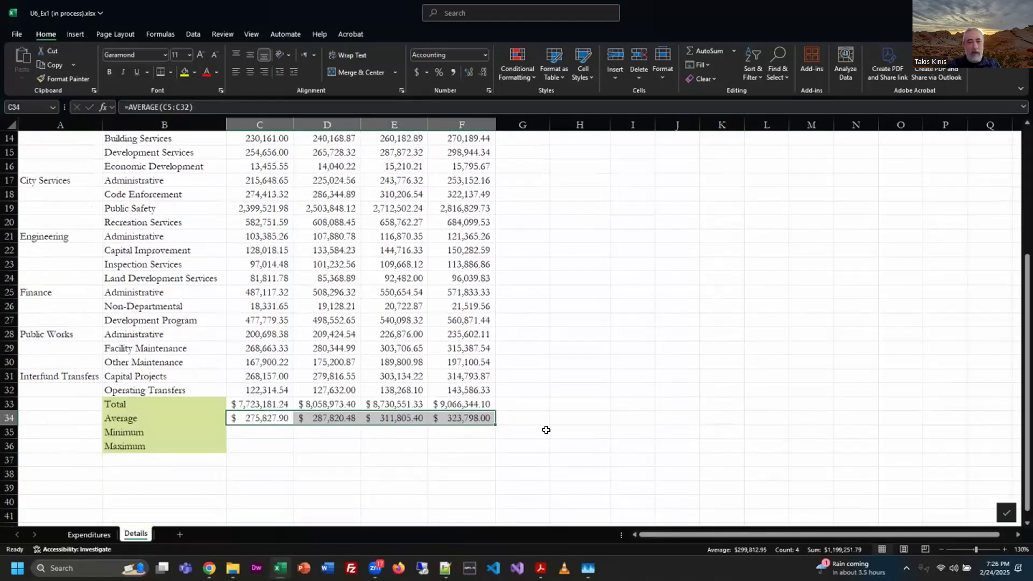
scroll(259, 392, down, 1)
click(258, 391)
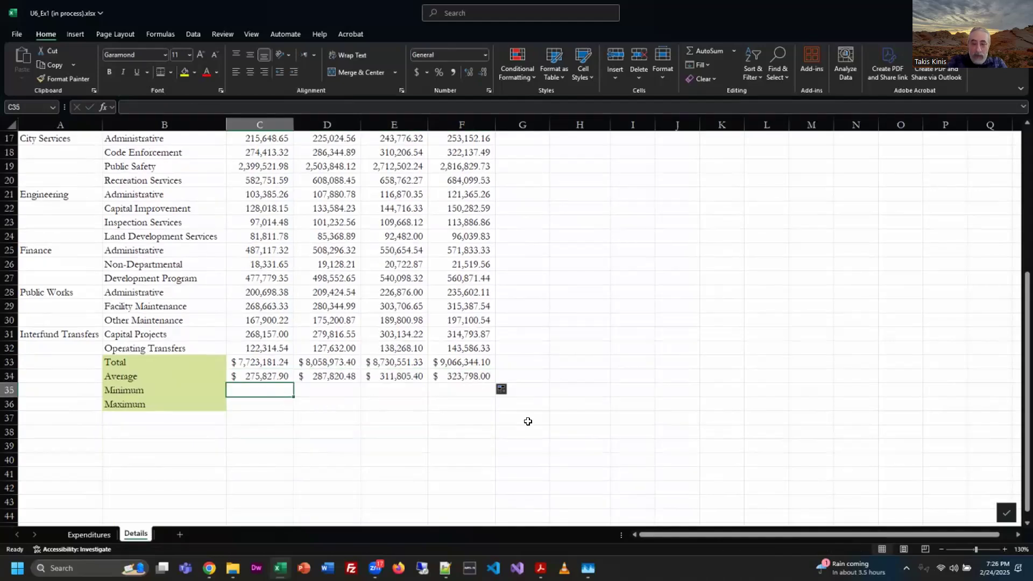
text(=min)
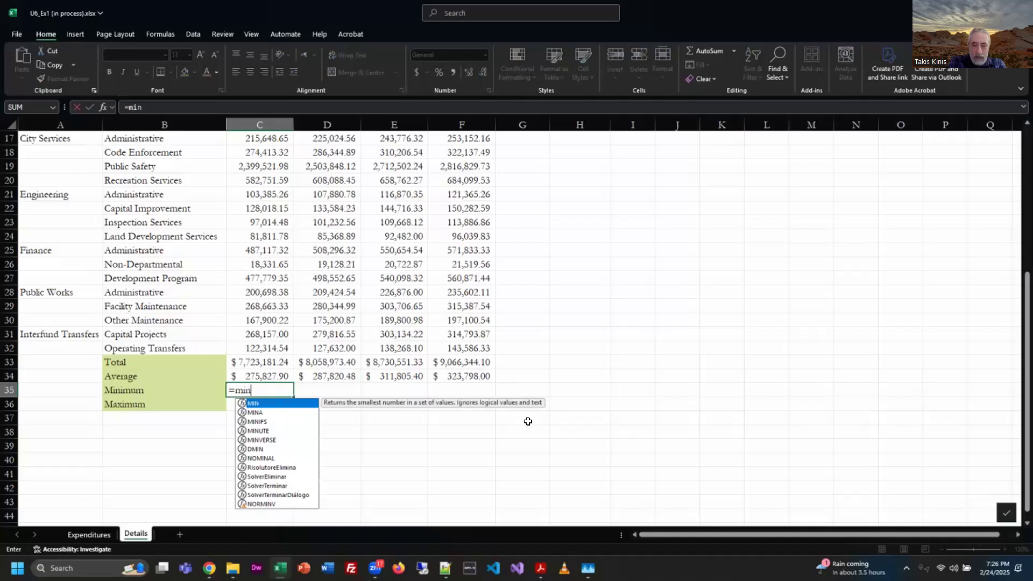
text(()
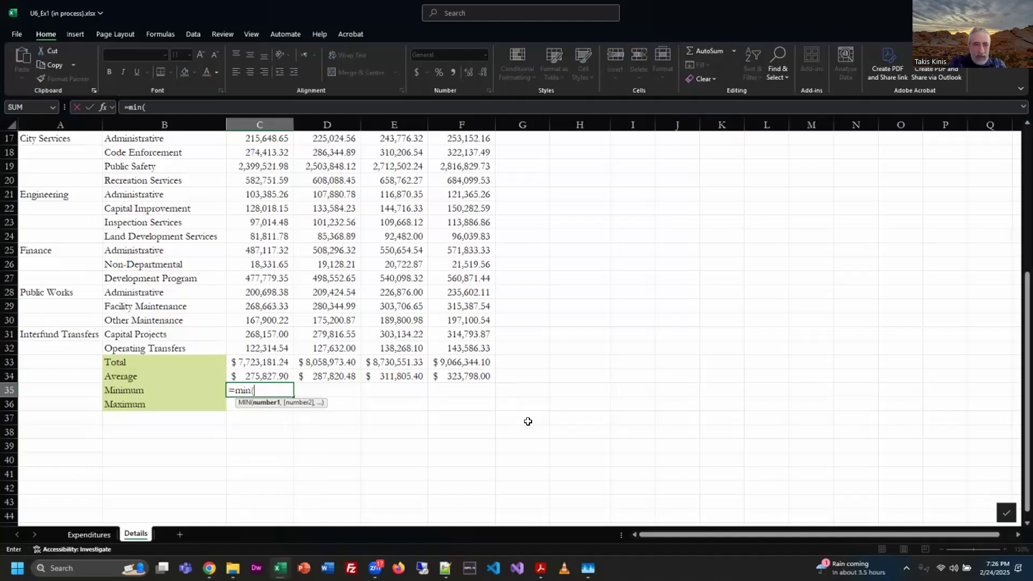
click(265, 347)
drag(265, 347, 248, 162)
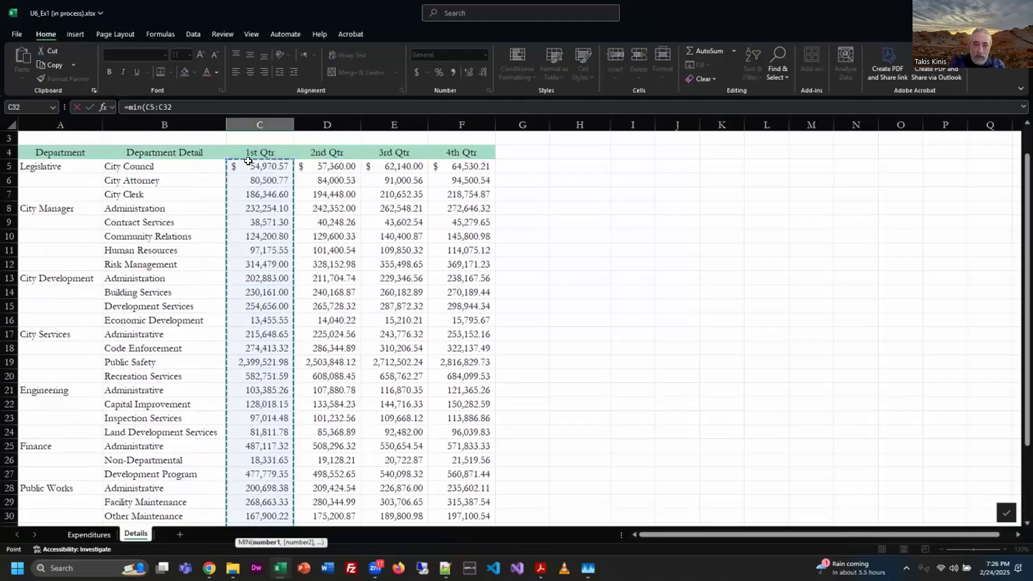
key(Return)
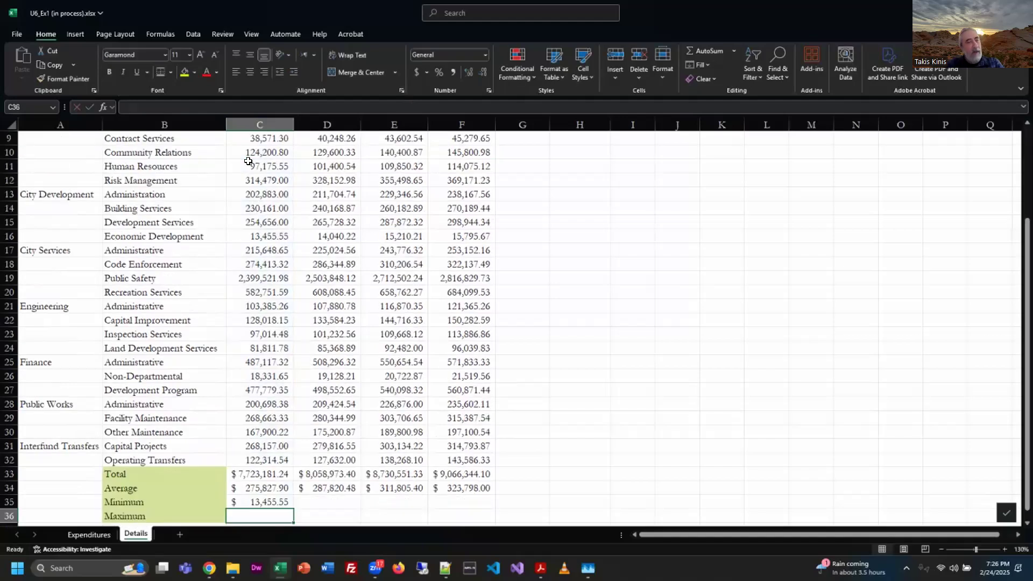
- Check the range of the Minimum formula in C35 and fill the formula across to D35:F35
click(271, 502)
click(440, 106)
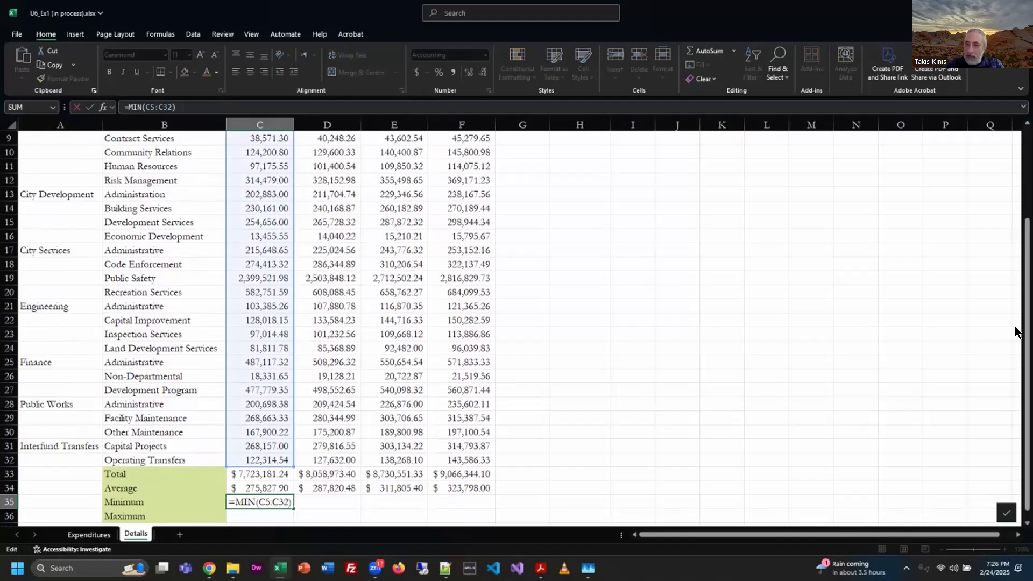
scroll(1017, 299, up, 3)
scroll(1015, 299, down, 3)
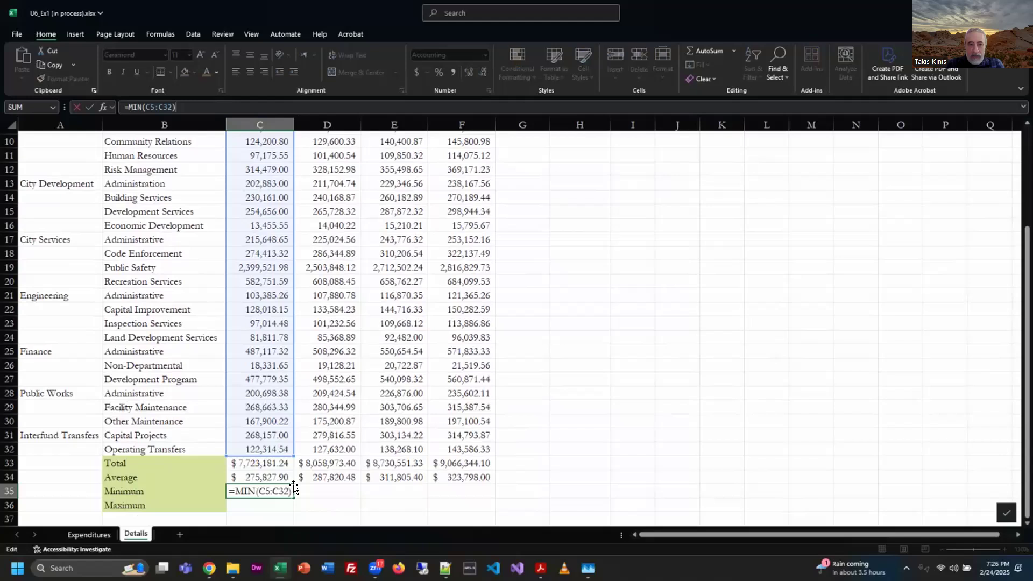
key(ctrl+Return)
drag(294, 496, 487, 490)
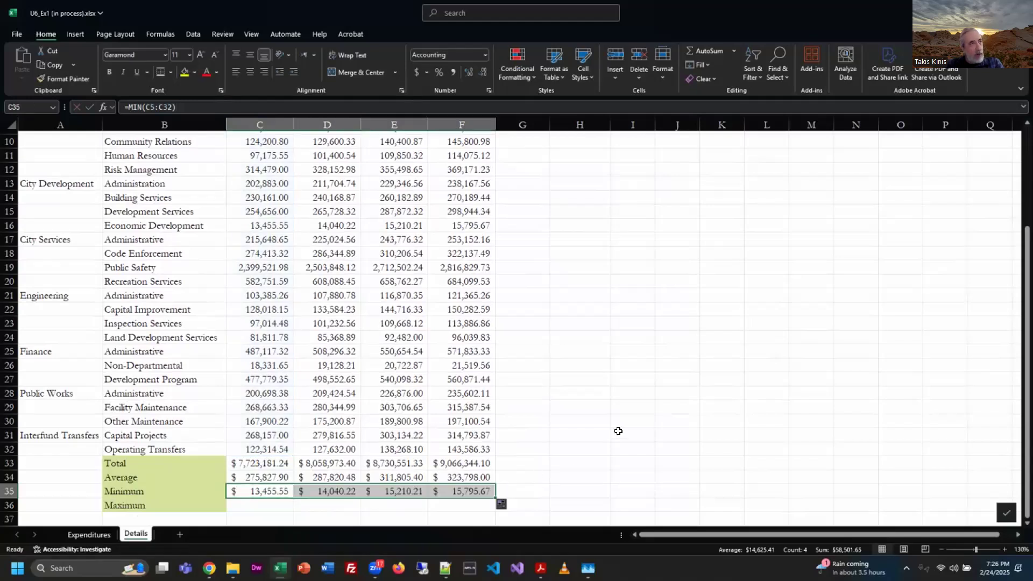
- Inspect the cell range used by the 4th Qtr average formula in F34
click(469, 478)
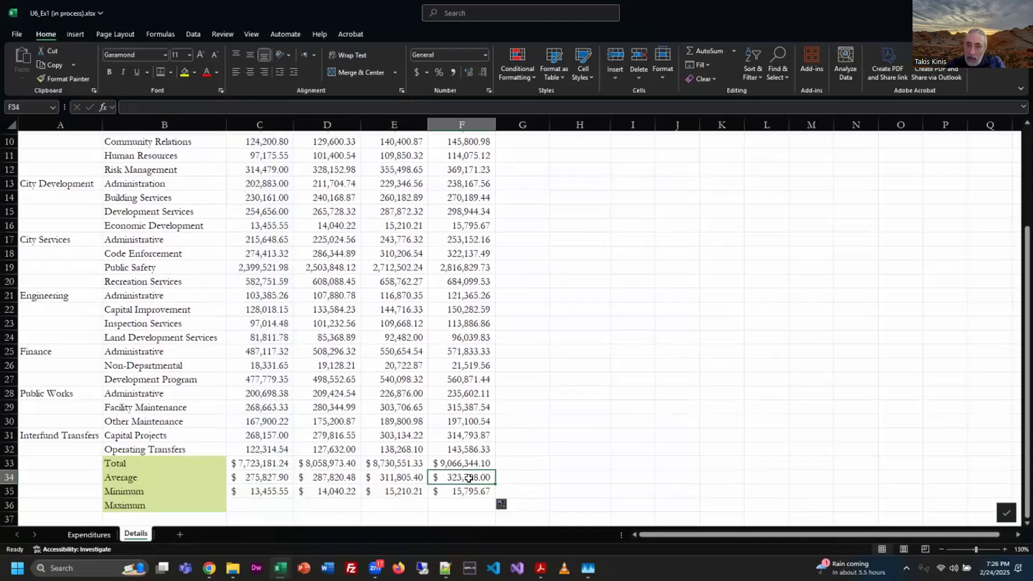
key(F2)
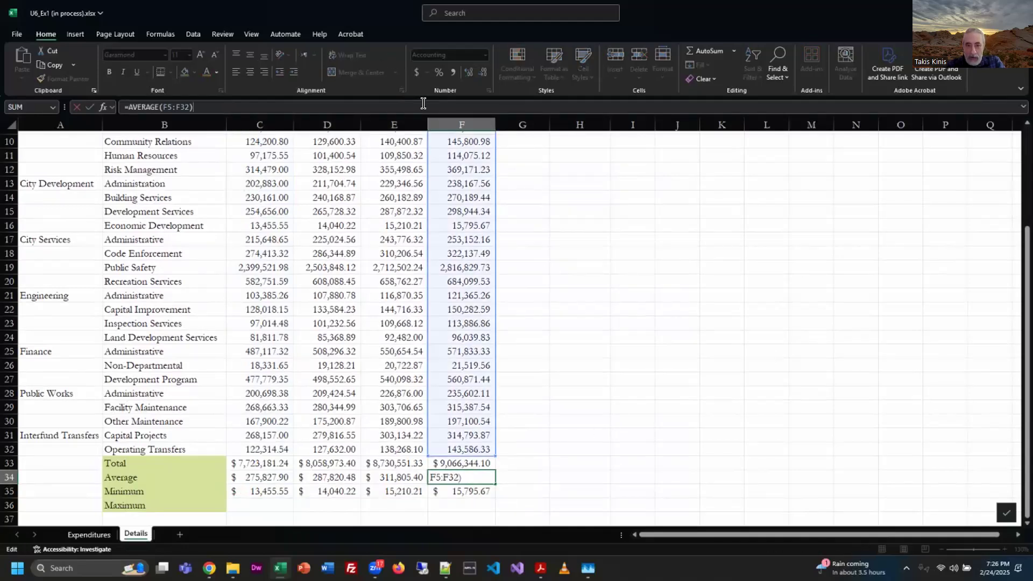
key(Escape)
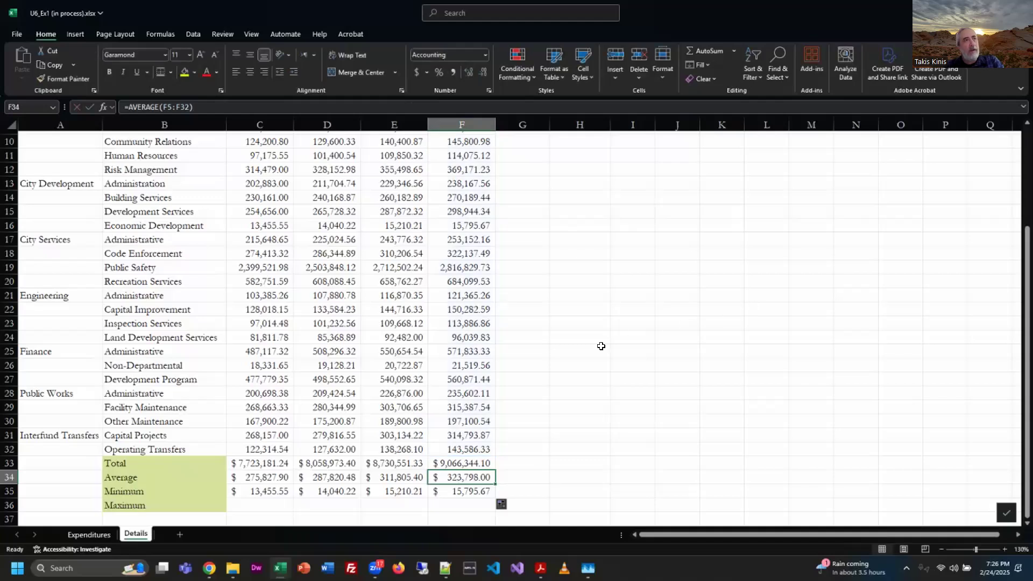
- Calculate the 1st Qtr Maximum in C36 with MAX over C5:C32 and fill the formula across to D36:F36
click(243, 505)
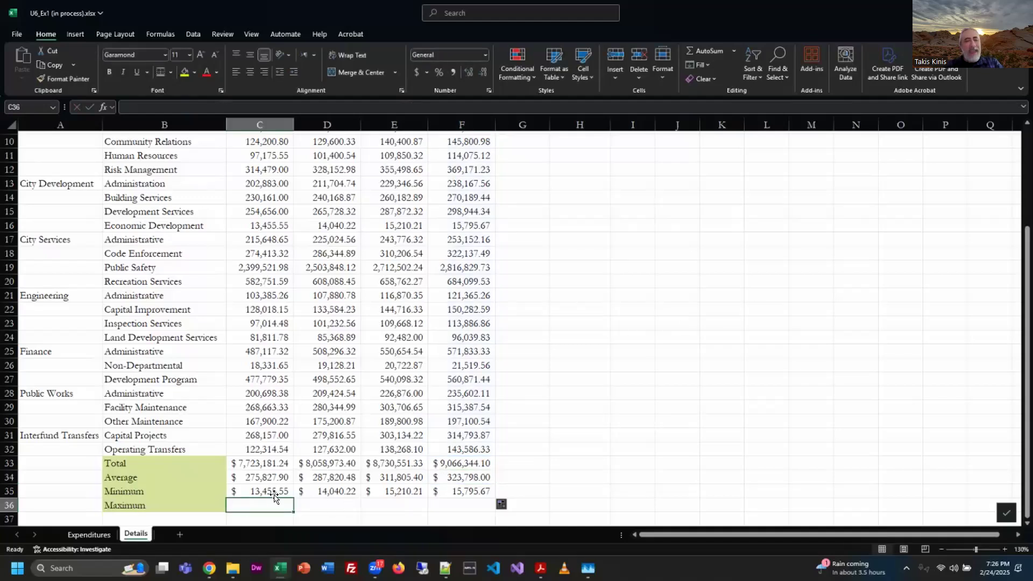
text(=m)
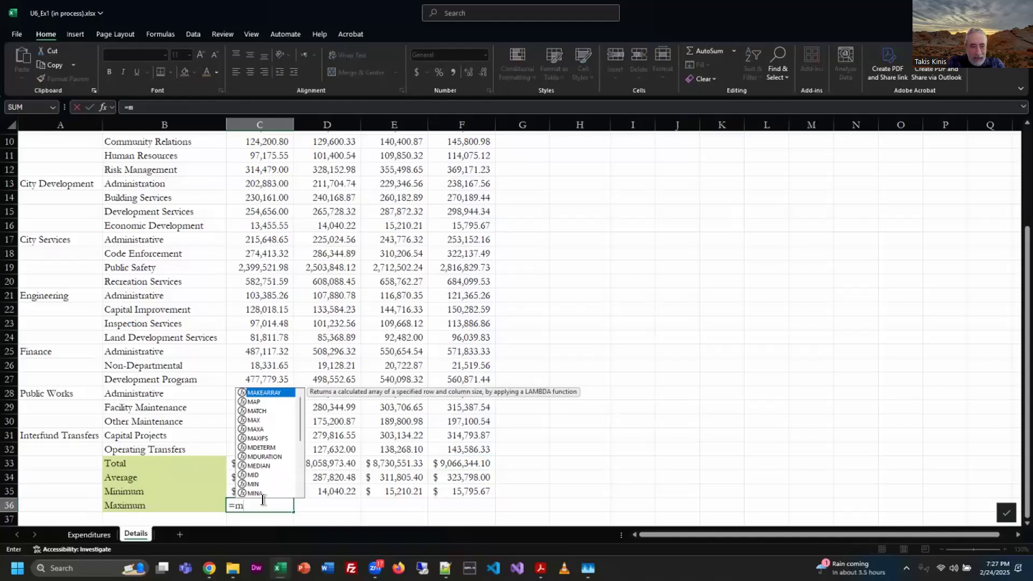
text(ax)
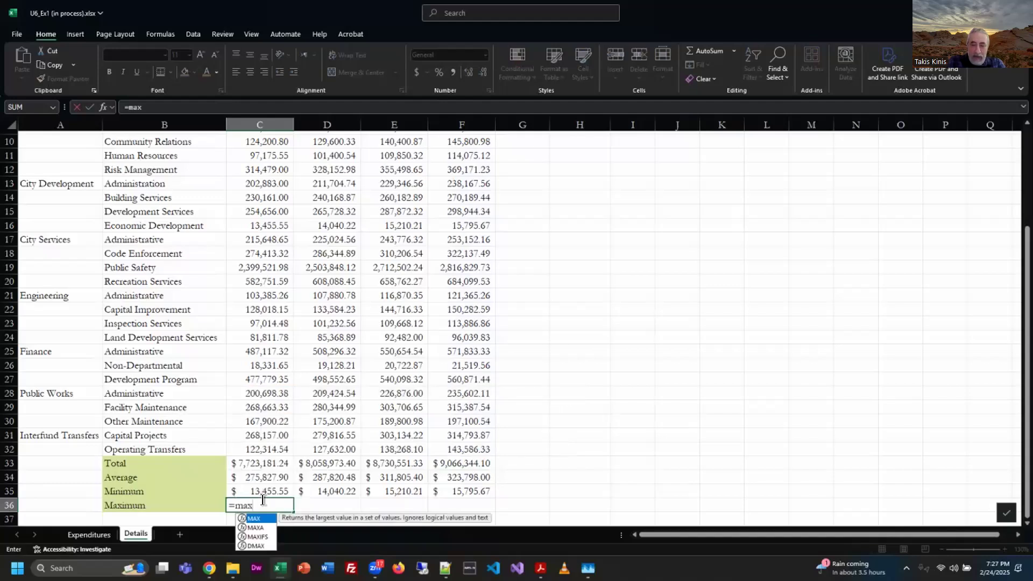
text(()
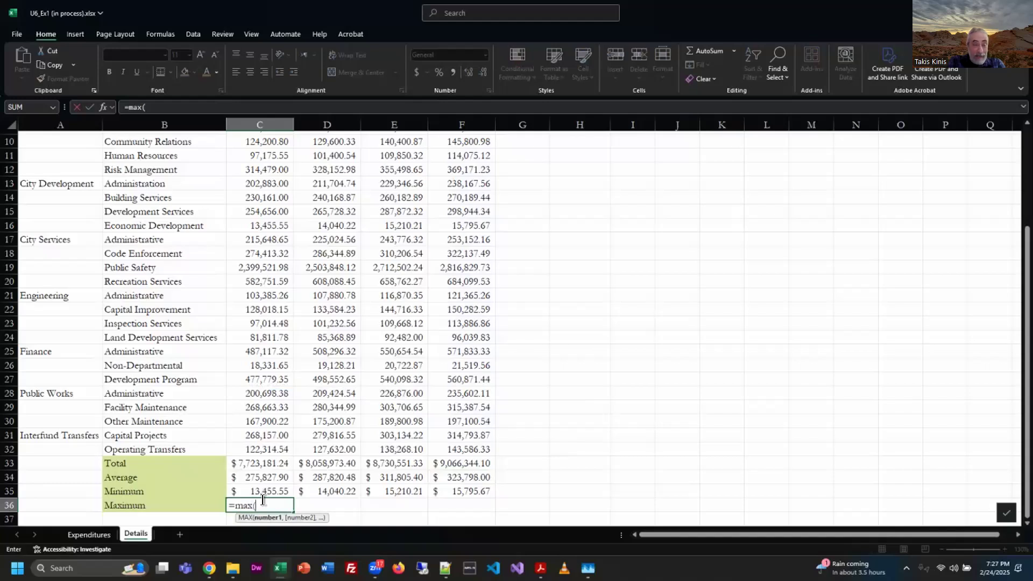
drag(269, 448, 268, 351)
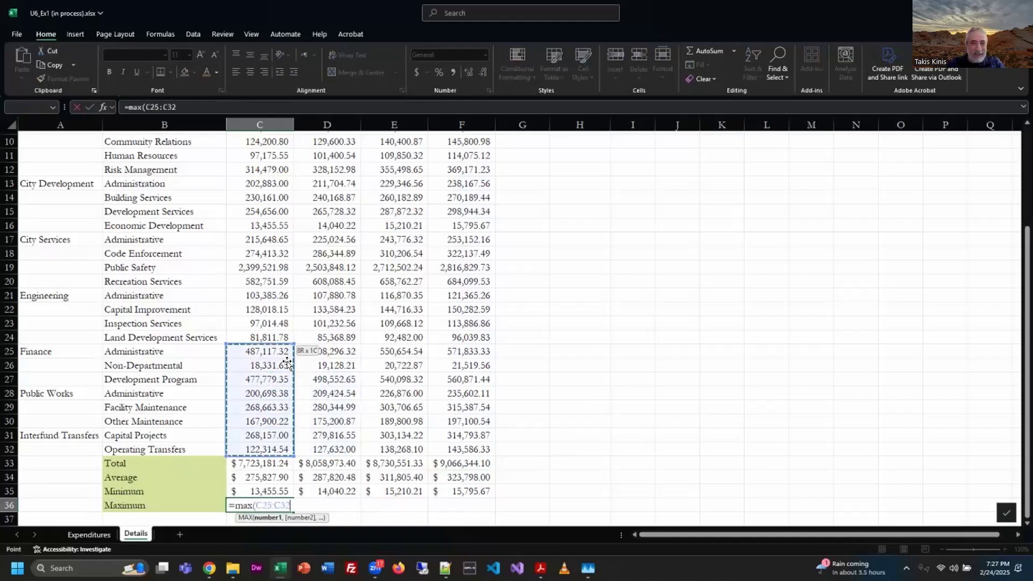
drag(267, 272, 269, 170)
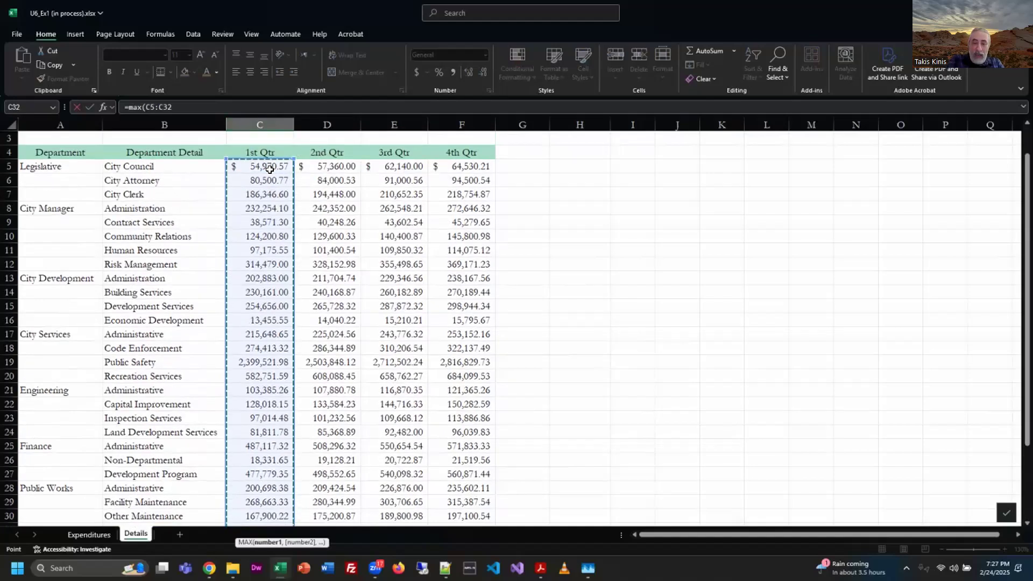
key(Return)
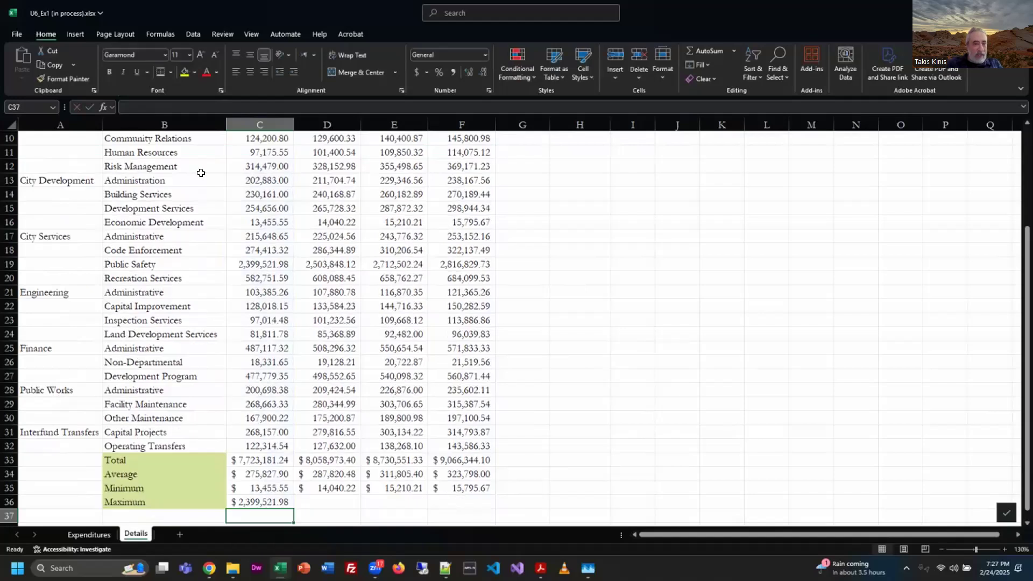
click(261, 503)
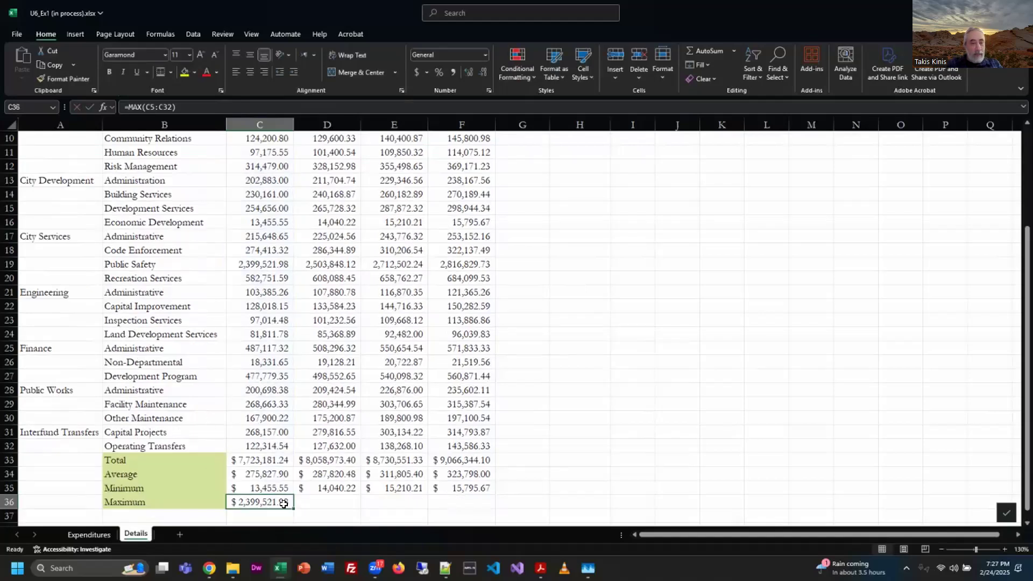
drag(294, 508, 482, 505)
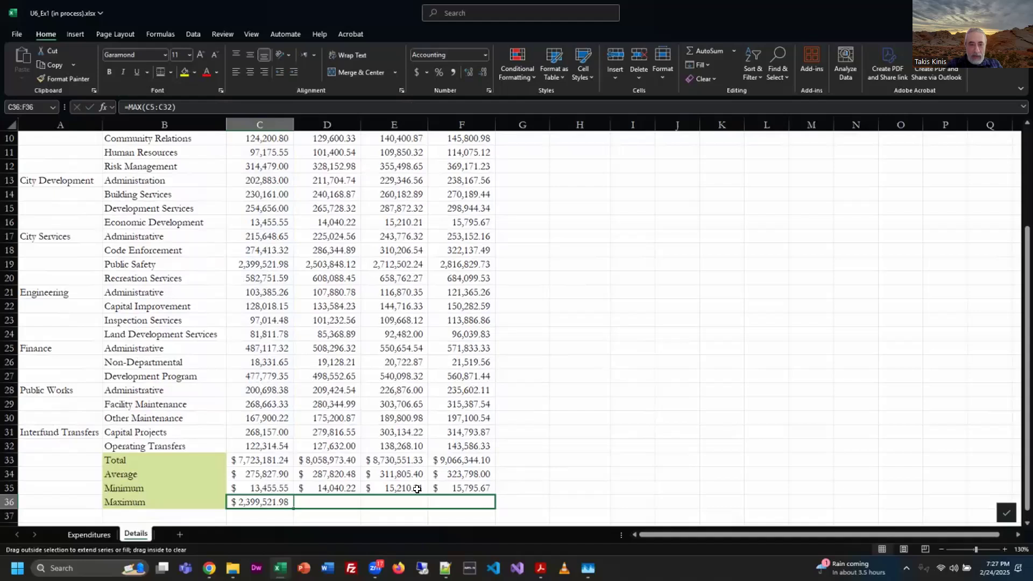
- Bold the summary rows B33:F36 and auto-fit the width of column D to its values
drag(260, 464, 453, 501)
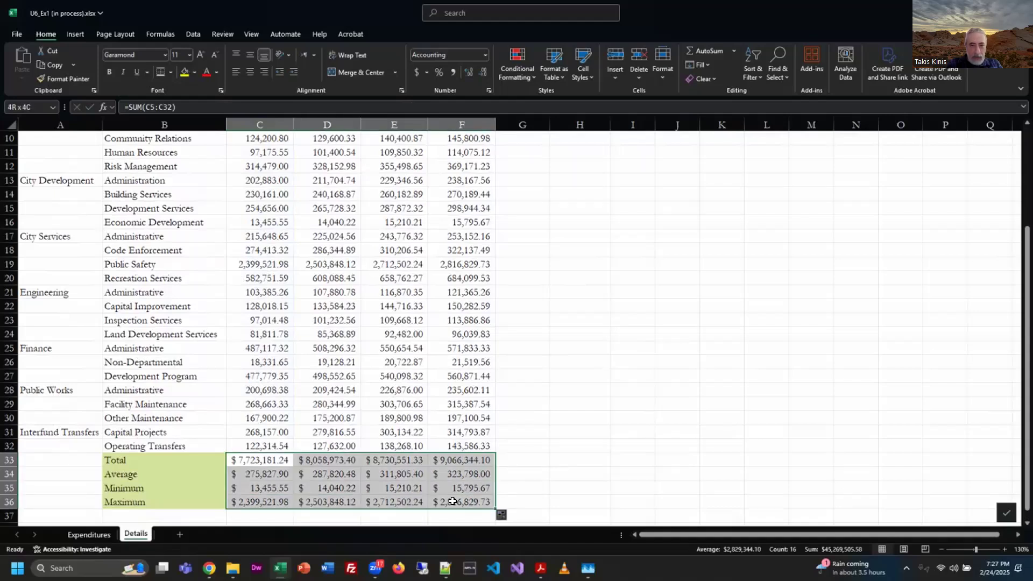
drag(161, 463, 457, 502)
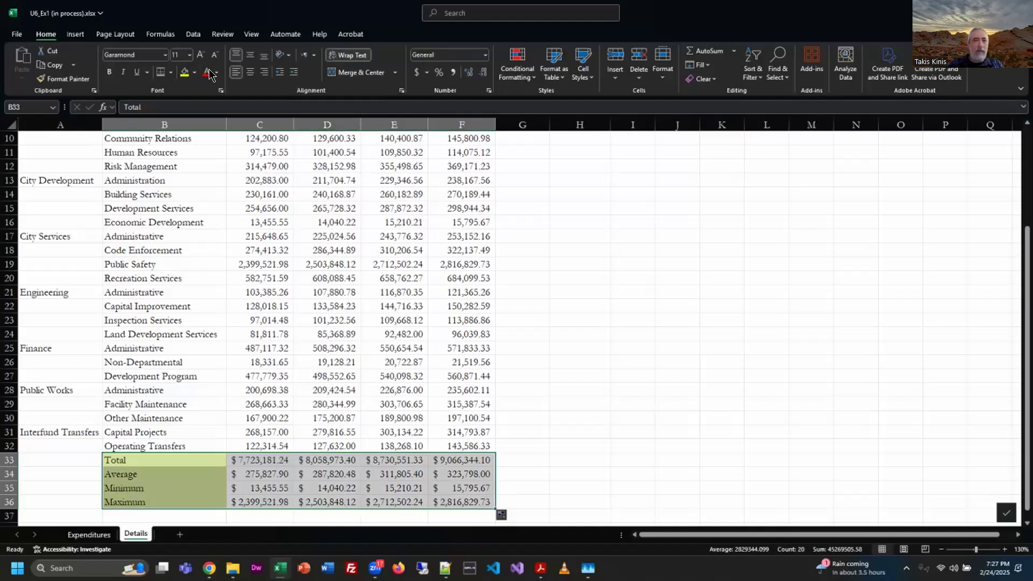
click(109, 72)
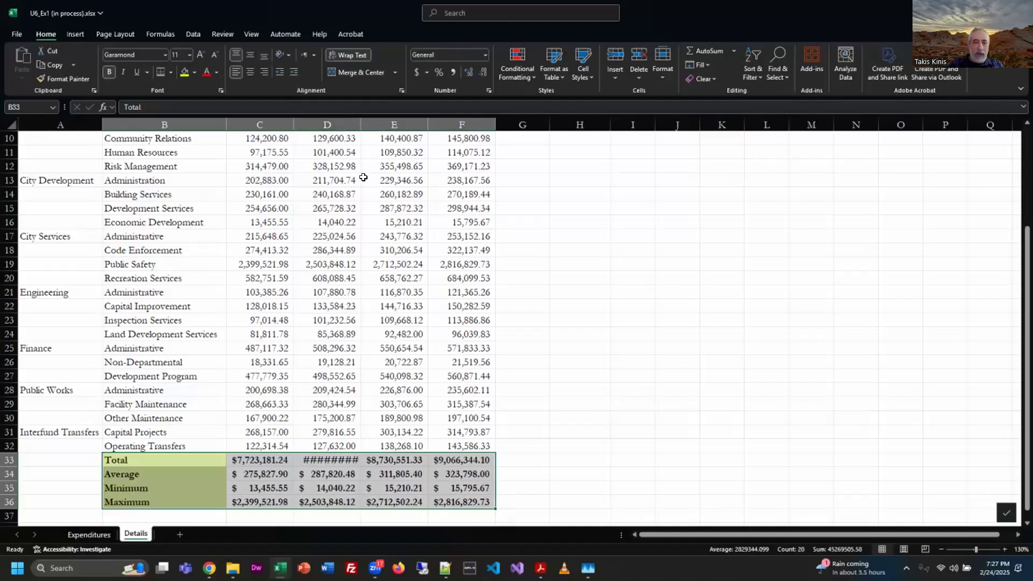
double_click(361, 125)
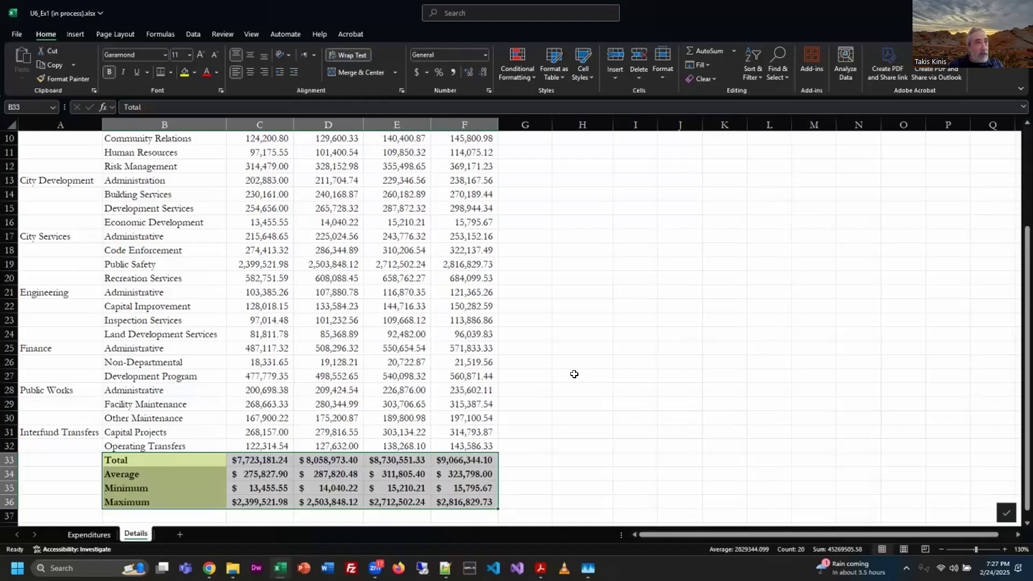
click(584, 420)
- Apply a Thick Bottom Border to the Operating Transfers row, B32:F32
drag(134, 446, 460, 447)
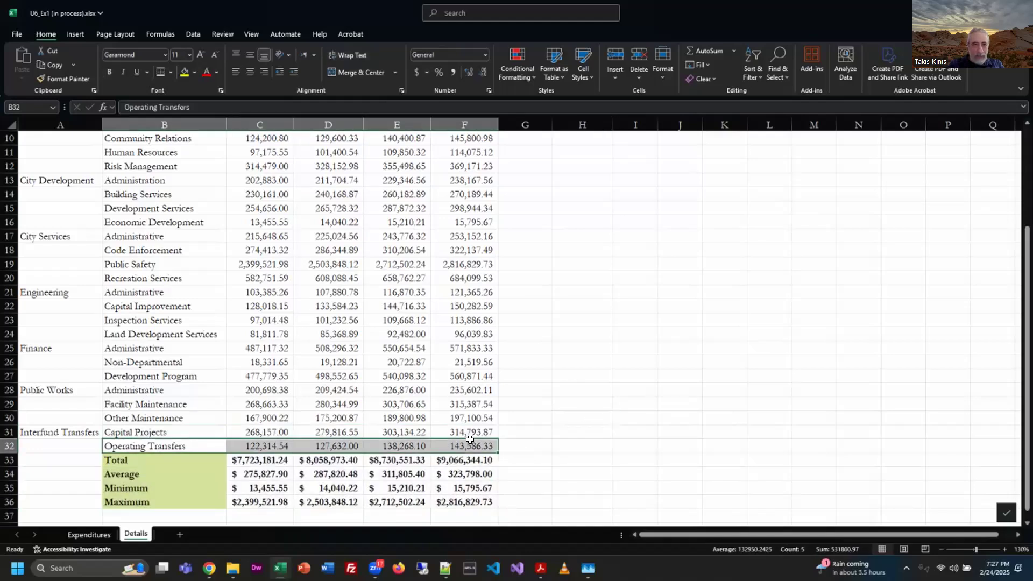
click(168, 73)
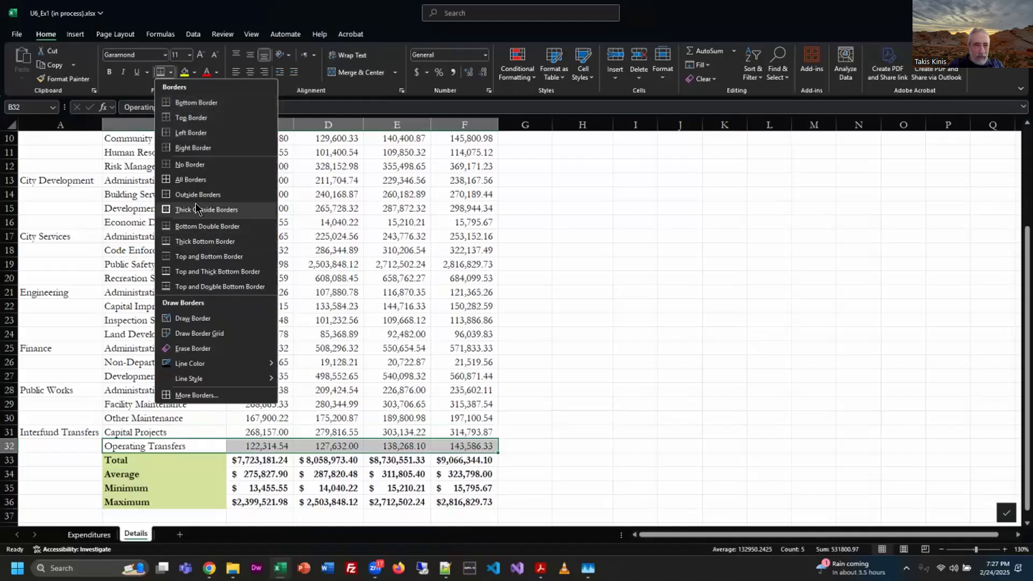
click(210, 242)
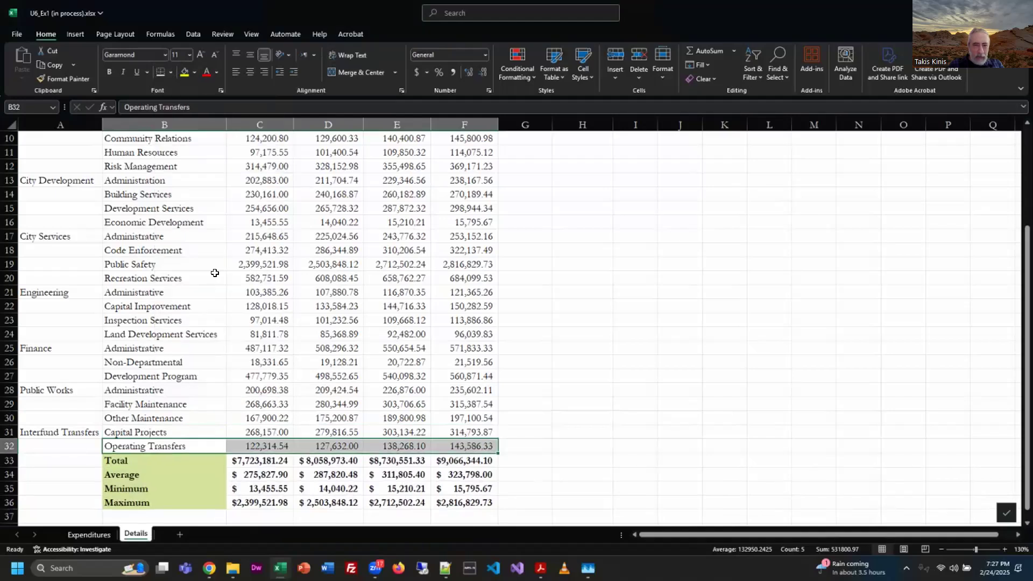
click(602, 434)
- Select the 4th Qtr values F5:F32 to view their average, count and sum without a formula
drag(290, 456, 474, 501)
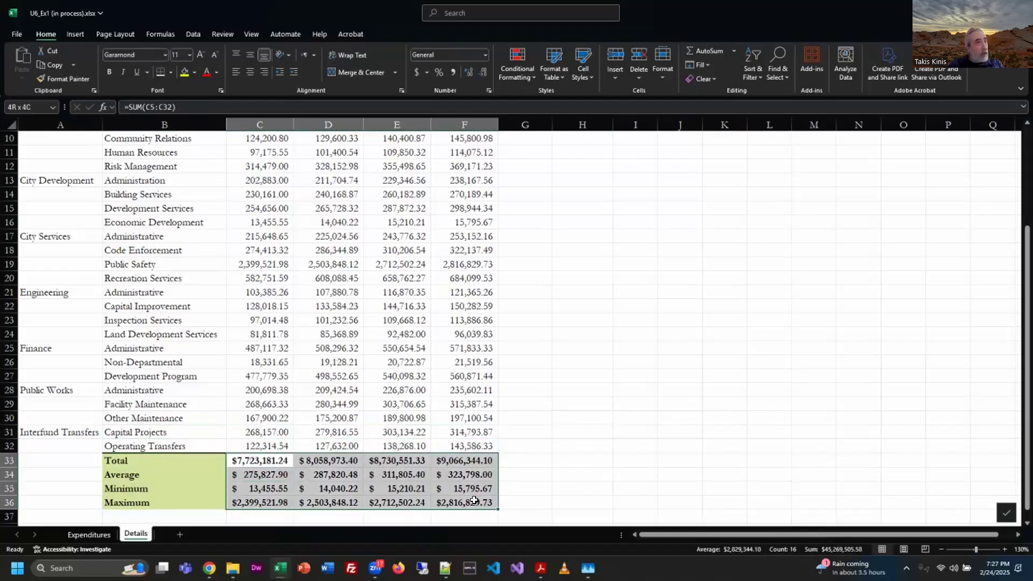
click(582, 456)
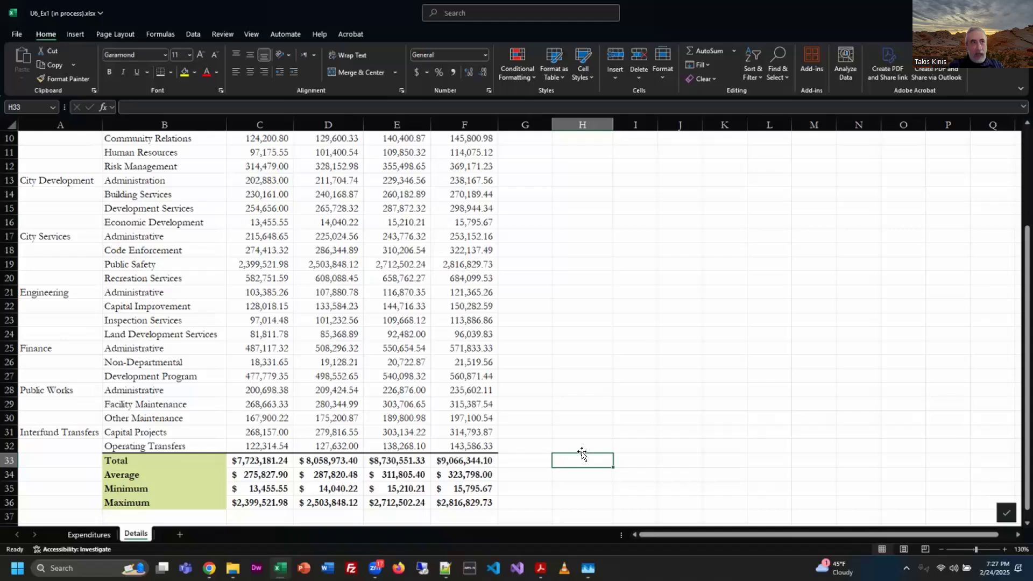
scroll(478, 346, up, 1)
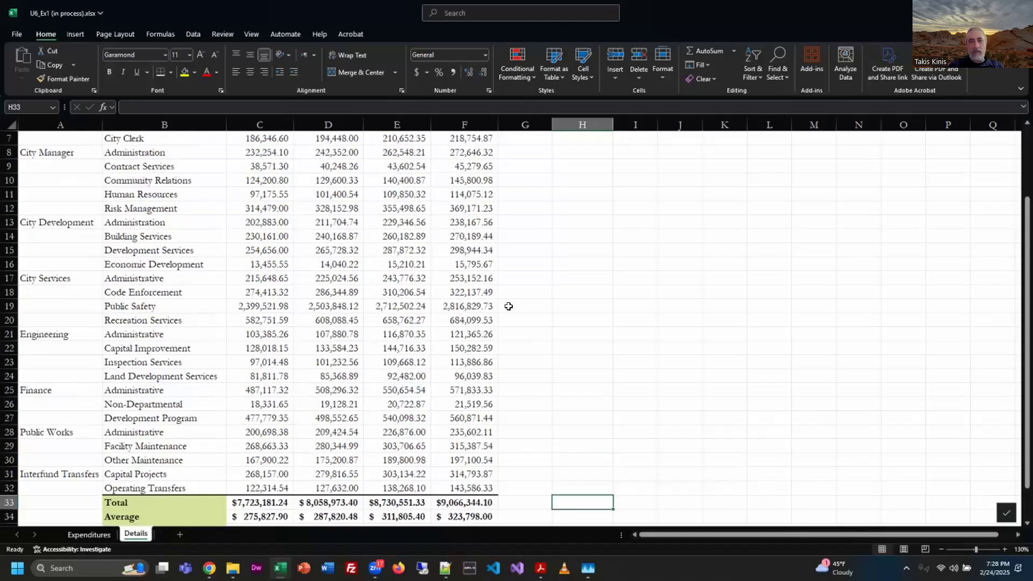
scroll(506, 296, up, 1)
click(476, 156)
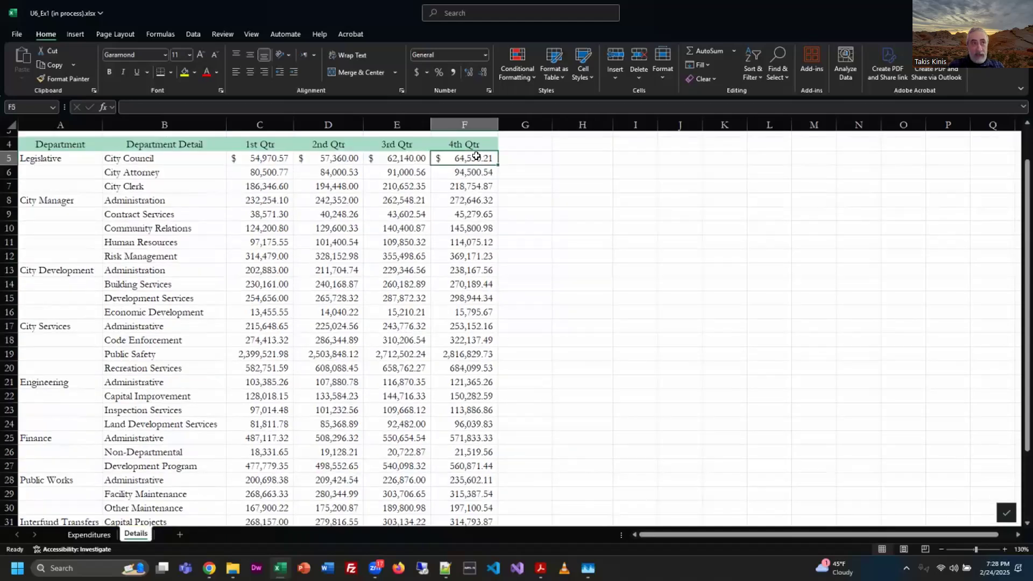
drag(477, 156, 459, 445)
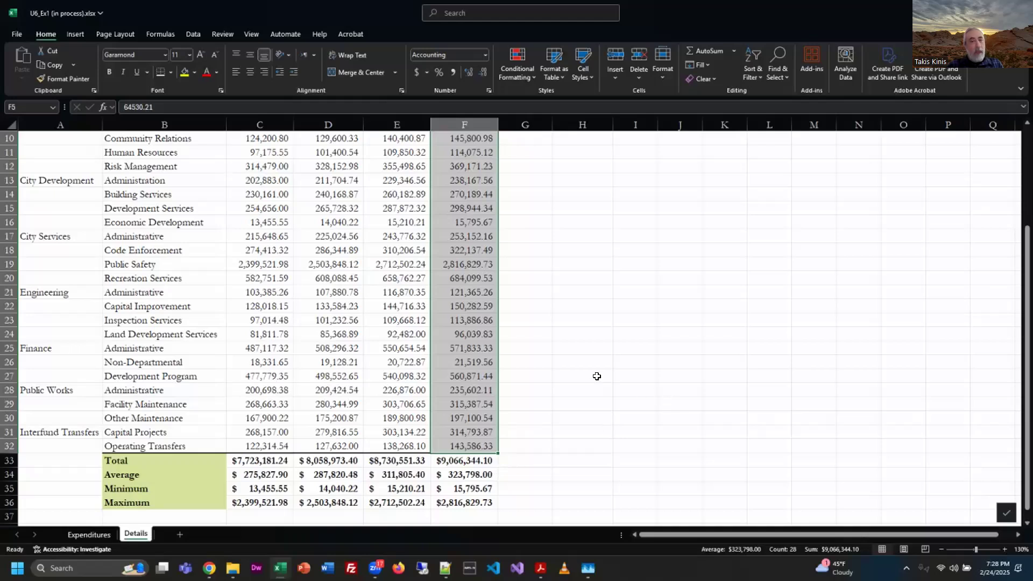
drag(302, 231, 310, 299)
- Enter the sample entries 123, 123, ar and sad in the empty cells J14:J17
click(681, 180)
key(Return)
text(123)
key(Return)
text(123)
key(Return)
text(ar)
key(Return)
text(sadfa)
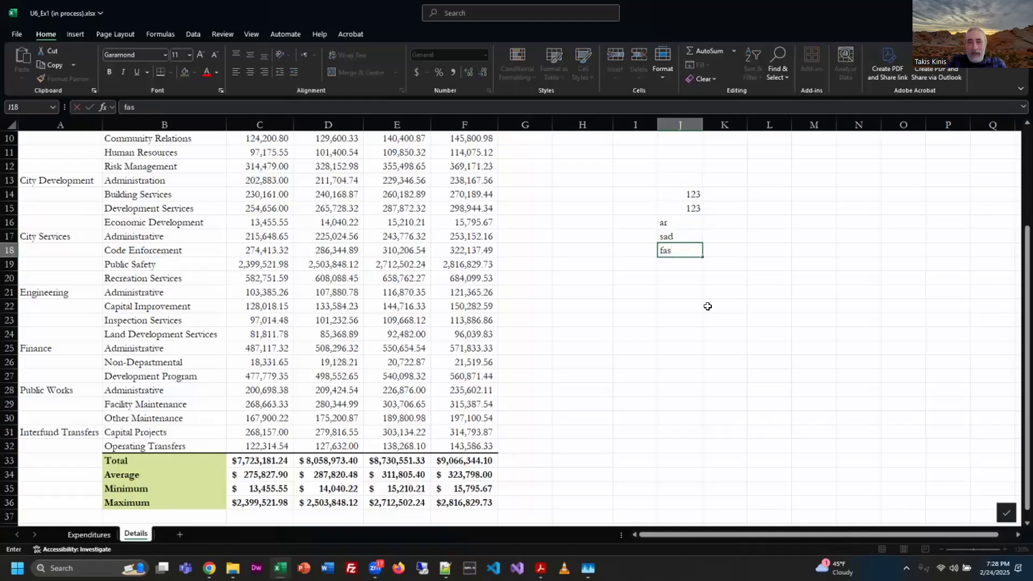
key(BackSpace)
key(BackSpace)
key(Up)
key(Up)
key(Up)
key(Down)
key(Home)
key(Up)
key(Right)
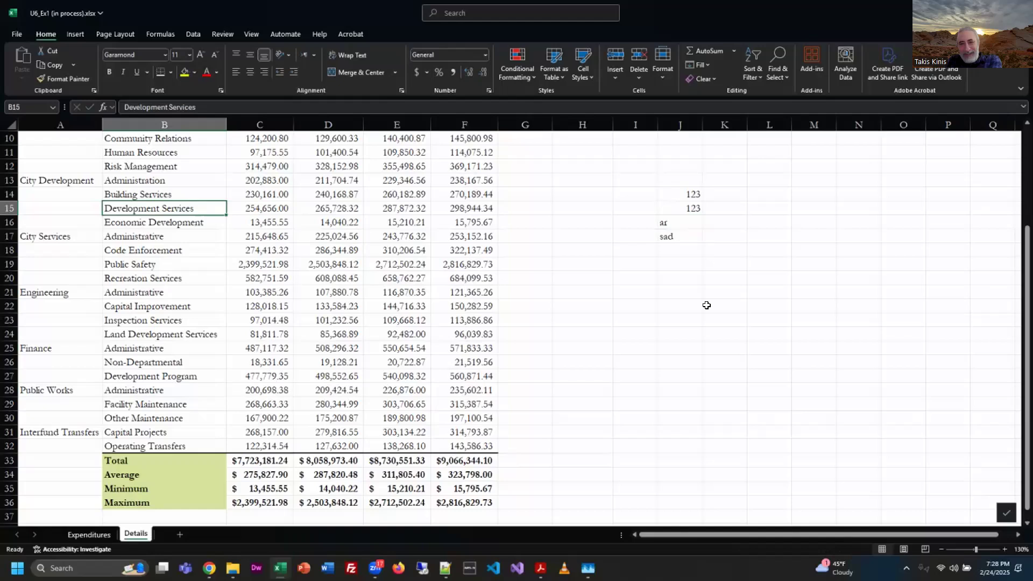
- Replace the sample text in J16 with 456 and in J17 with 123
click(687, 222)
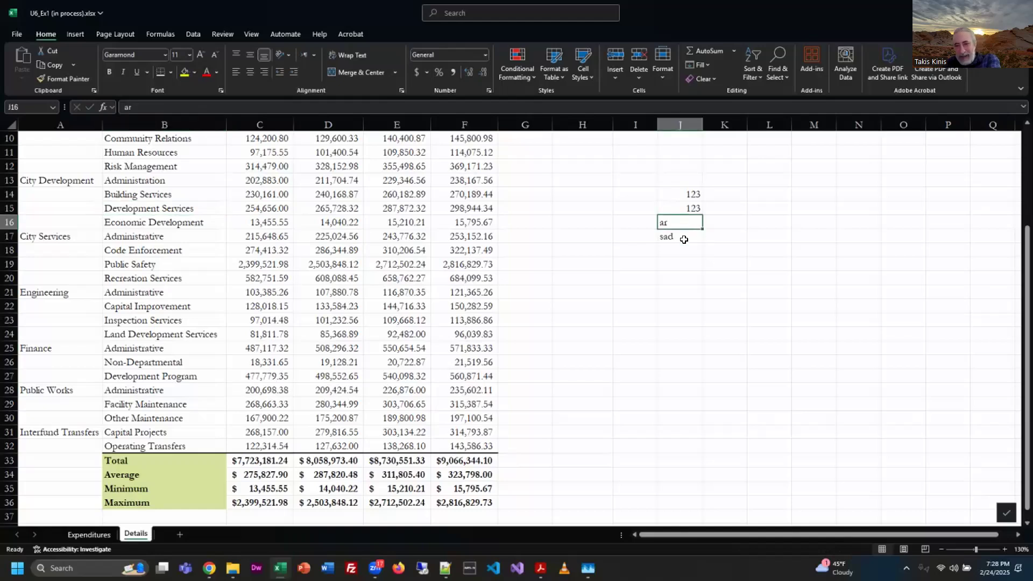
text(456)
click(675, 237)
text(123)
key(Return)
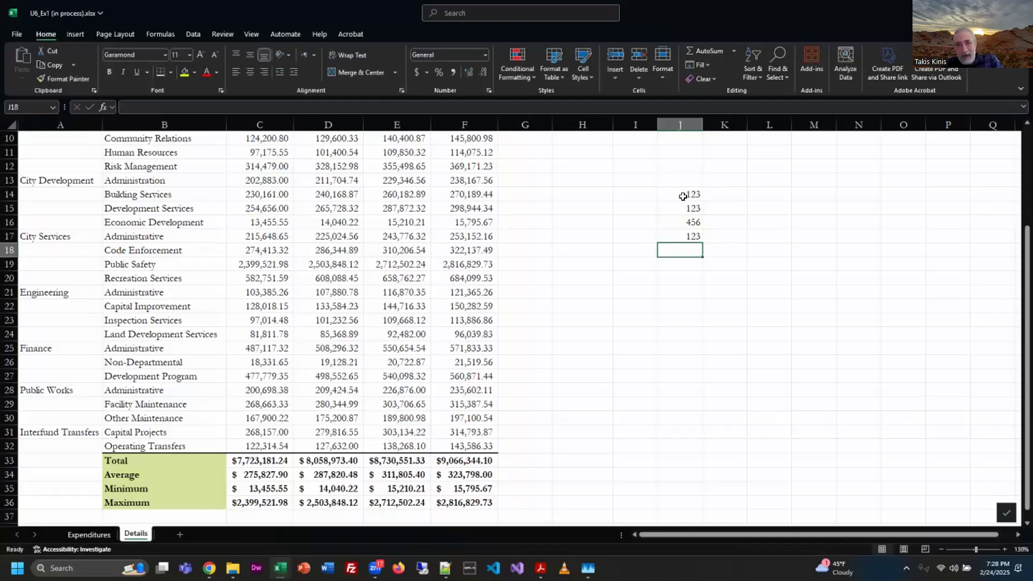
- Clear the sample values from J14:J17
drag(691, 197, 682, 235)
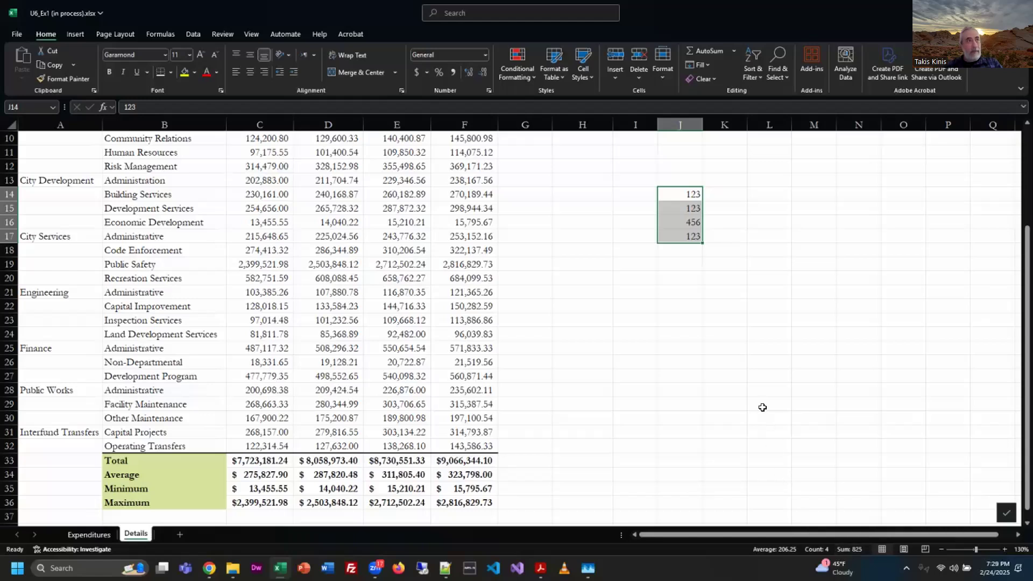
key(Delete)
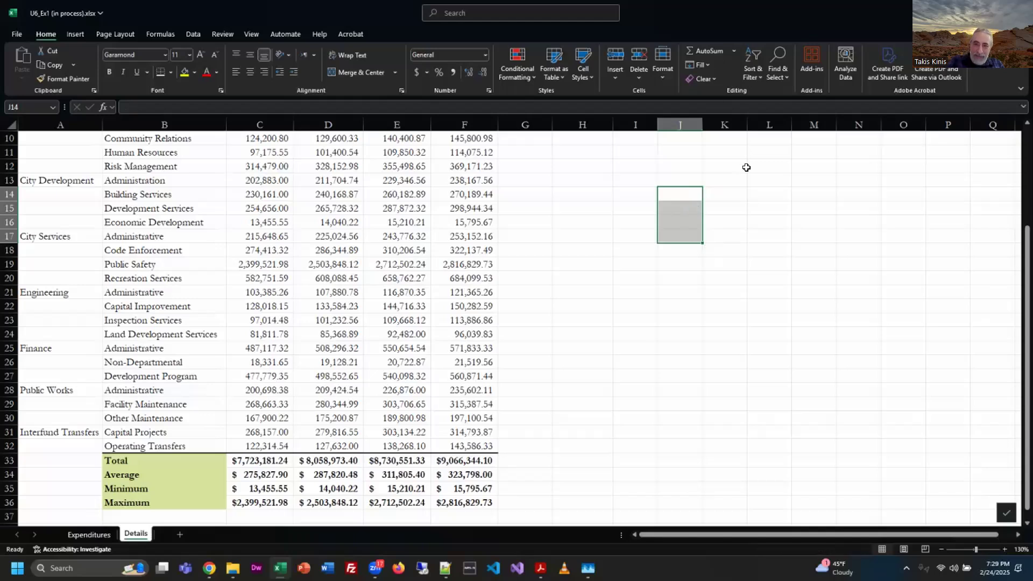
click(635, 349)
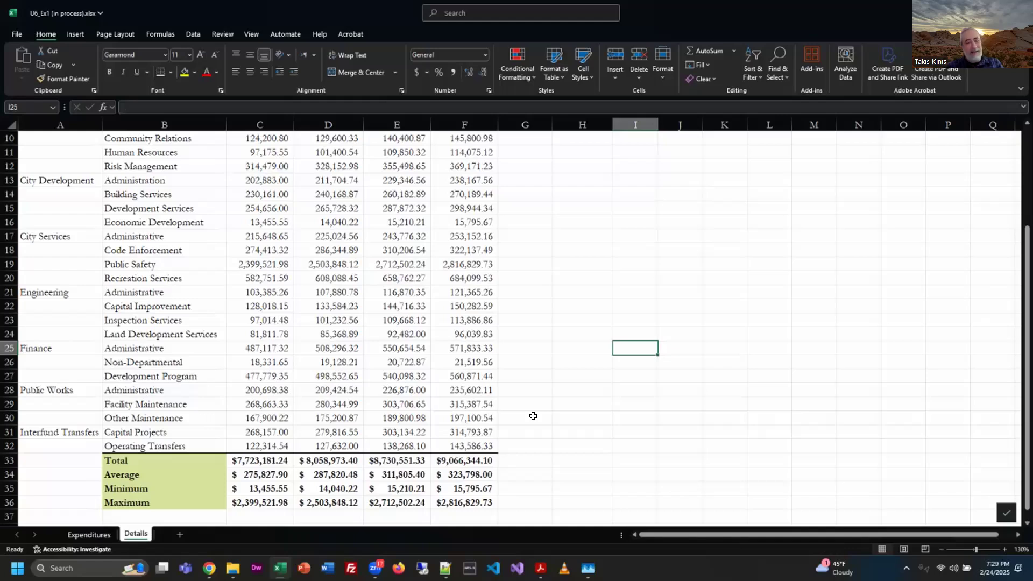
- Switch to the U6_Ex1.pdf exercise instructions in Chrome
key(alt+Tab)
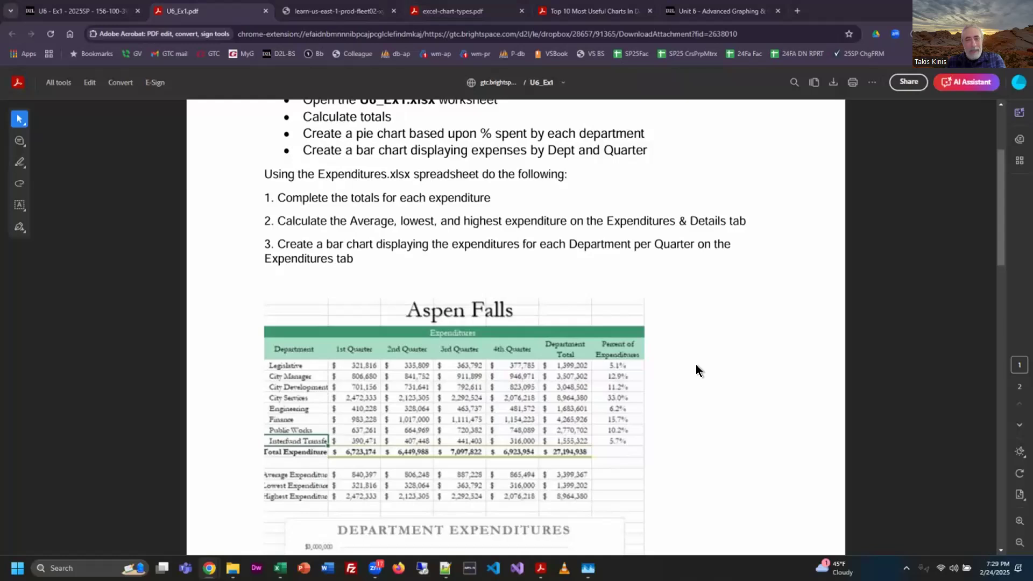
- Switch back to the Excel workbook and select the department and quarter data A2:E10 on the Expenditures sheet
key(alt+Tab)
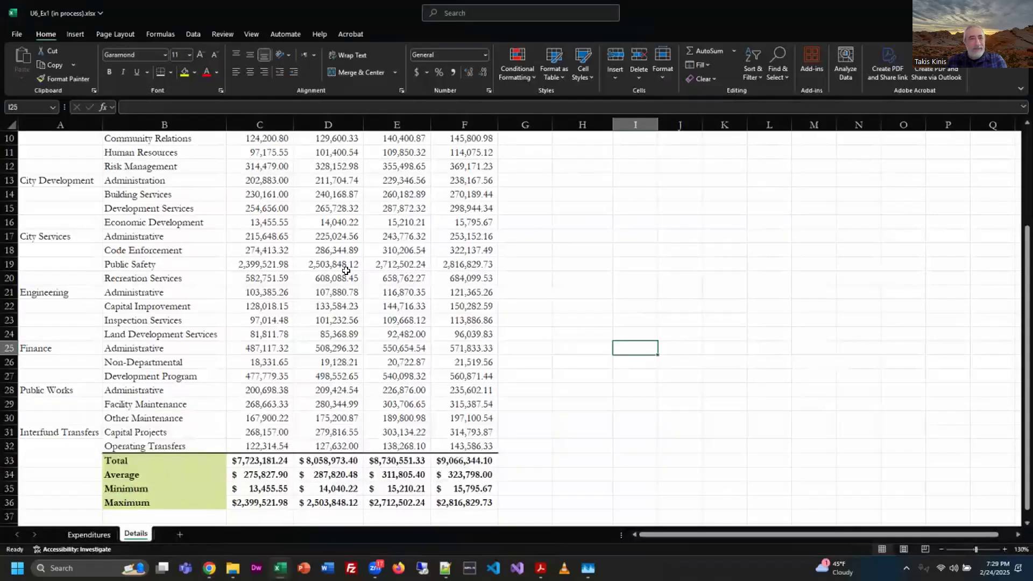
click(89, 534)
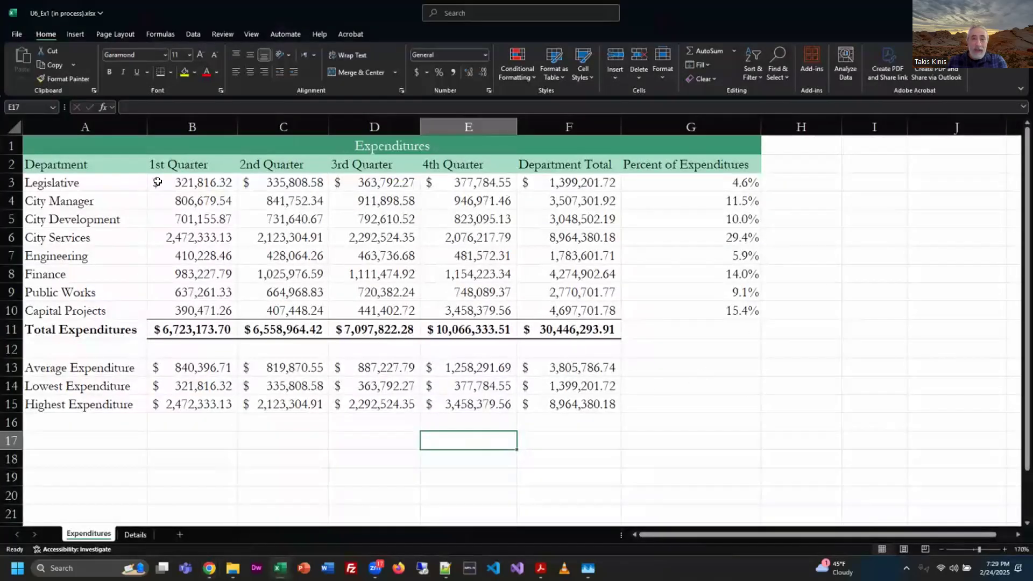
drag(88, 164, 504, 306)
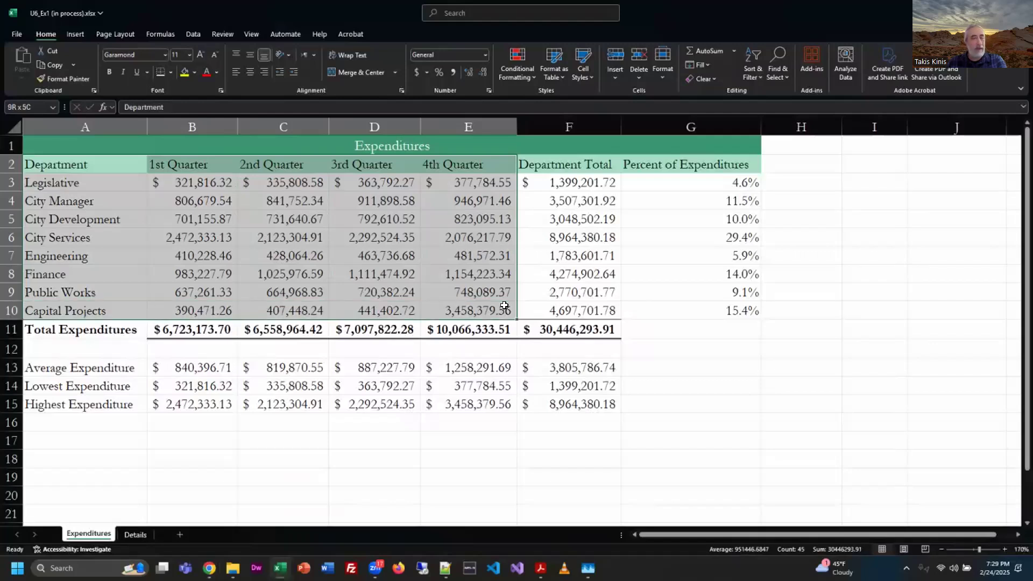
drag(504, 306, 506, 305)
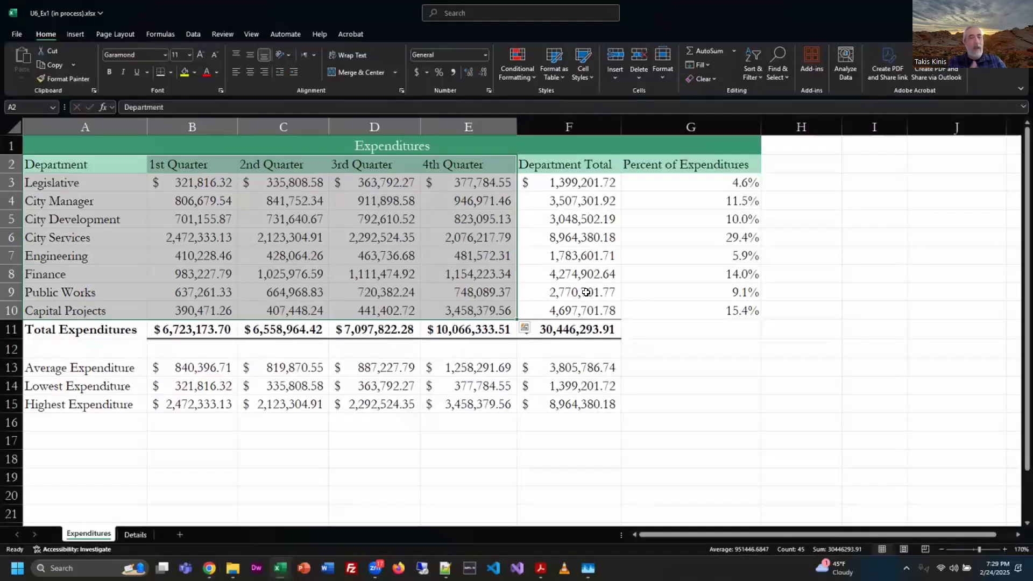
click(75, 35)
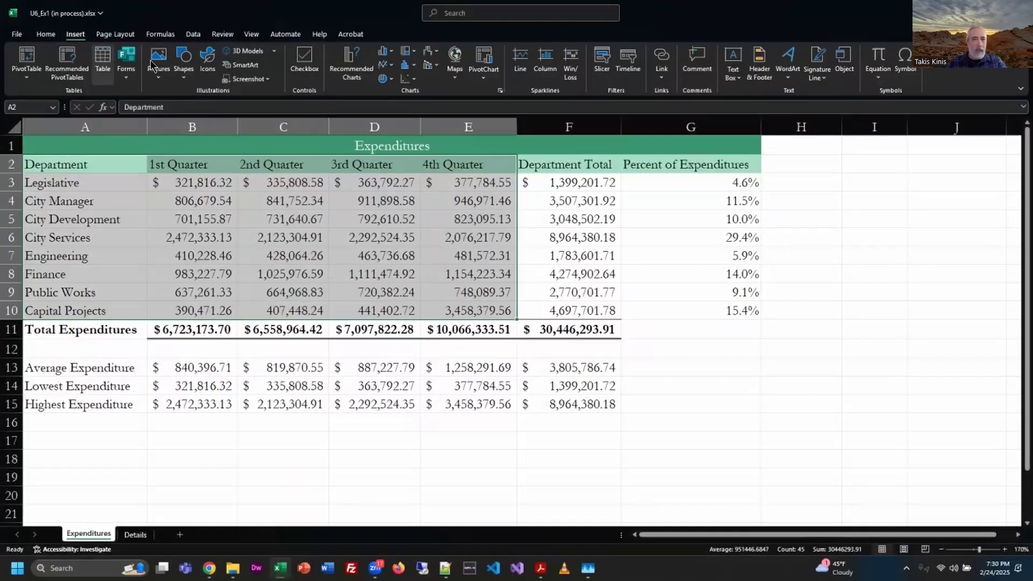
click(348, 77)
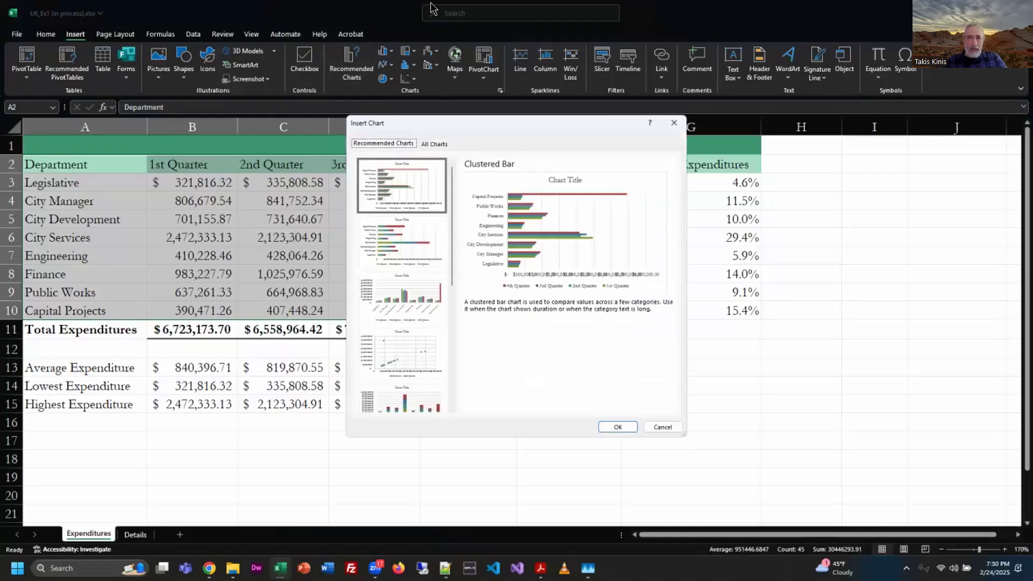
click(667, 428)
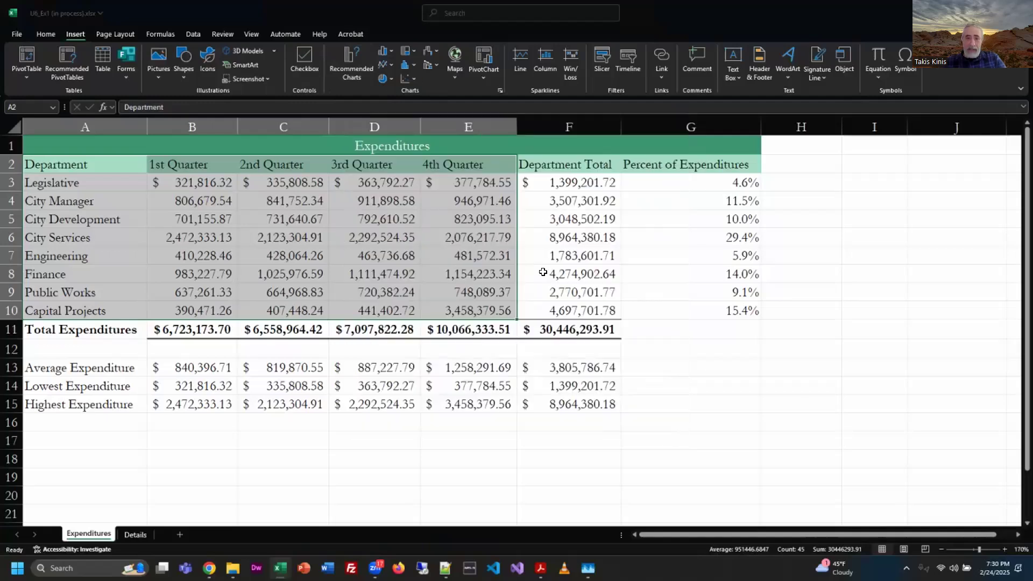
click(393, 54)
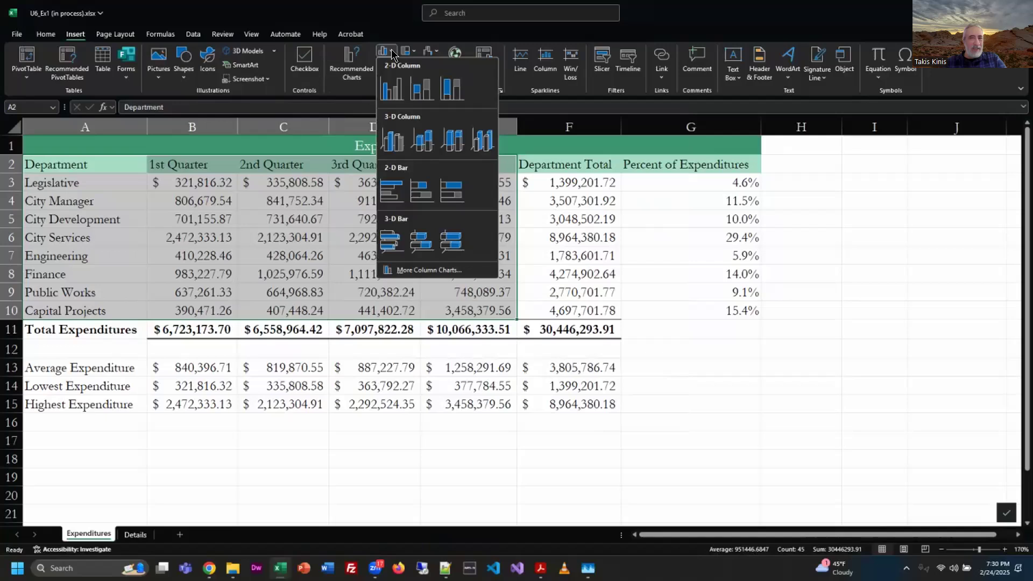
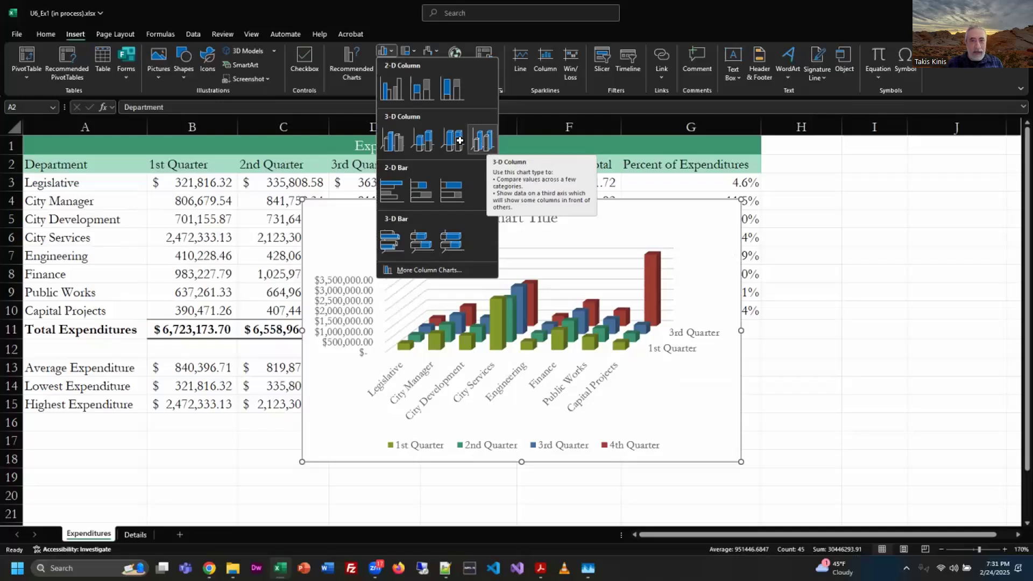
key(Escape)
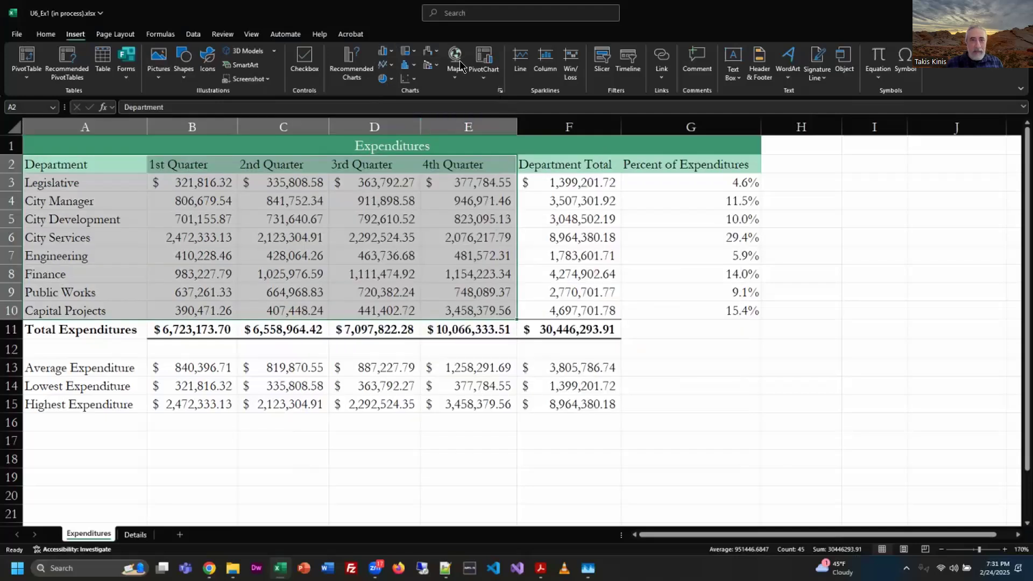
- Insert a 3-D Column chart from the selected data and move it below the Highest Expenditure row
click(390, 52)
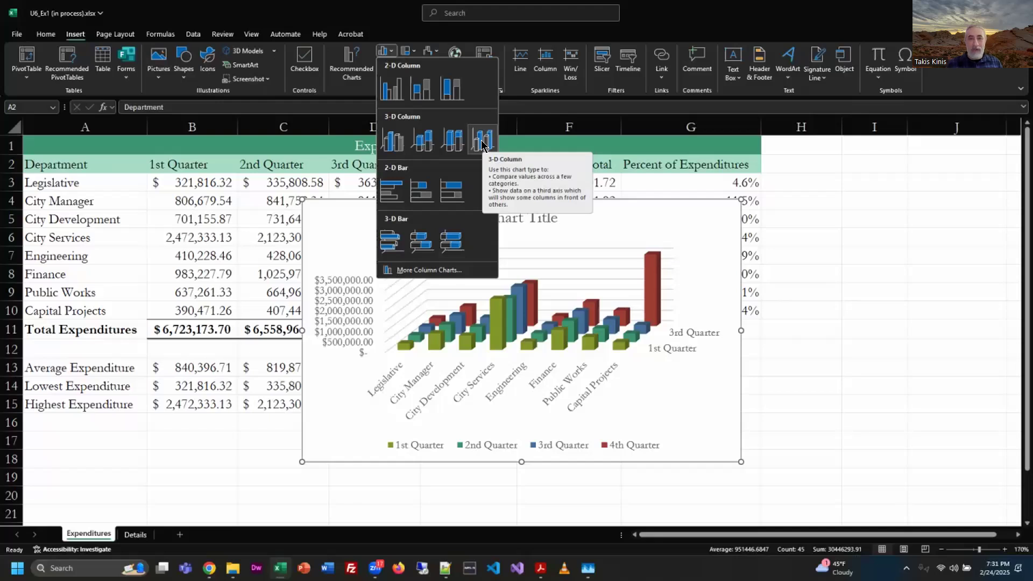
click(482, 145)
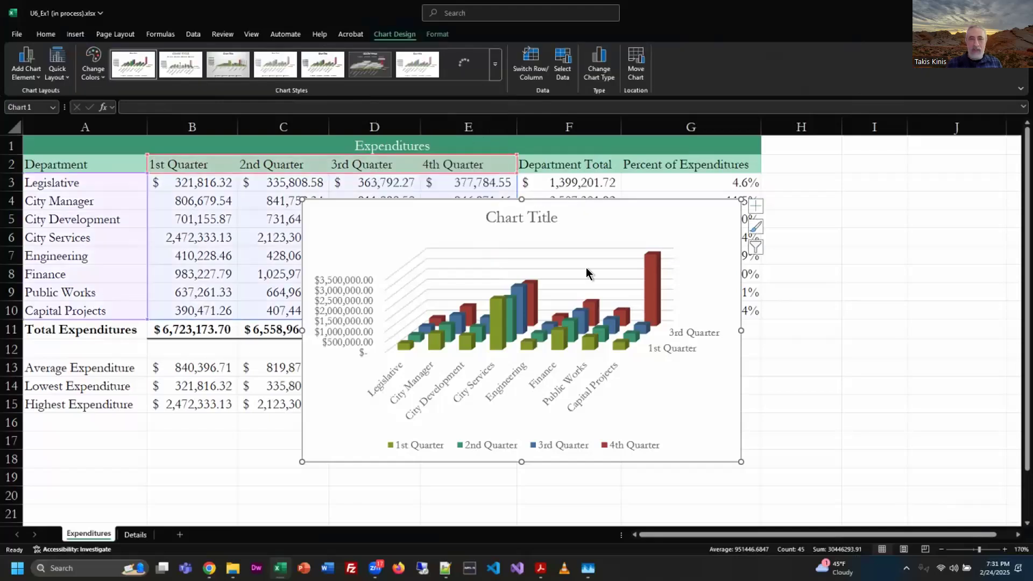
scroll(883, 280, down, 2)
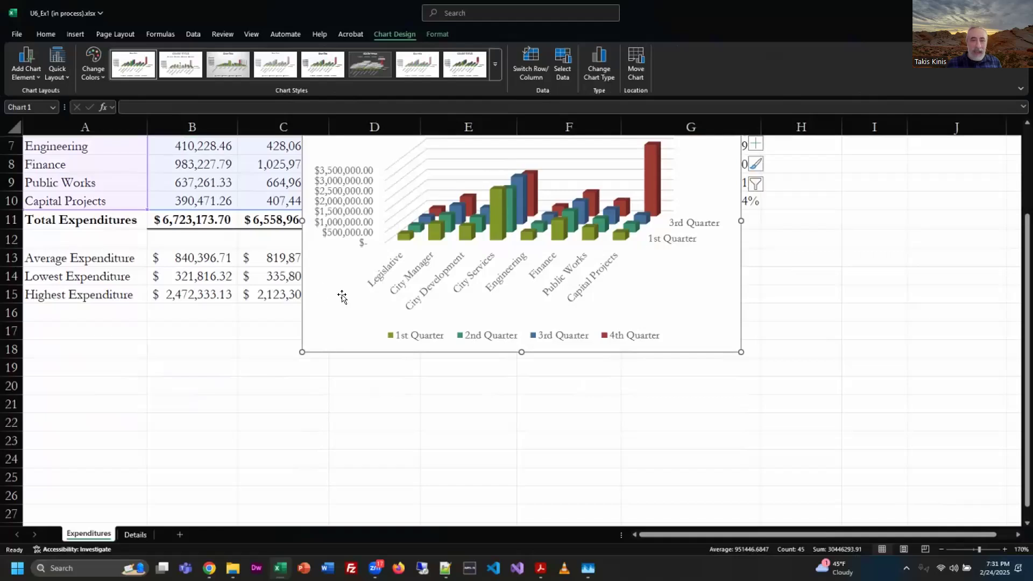
scroll(283, 503, down, 1)
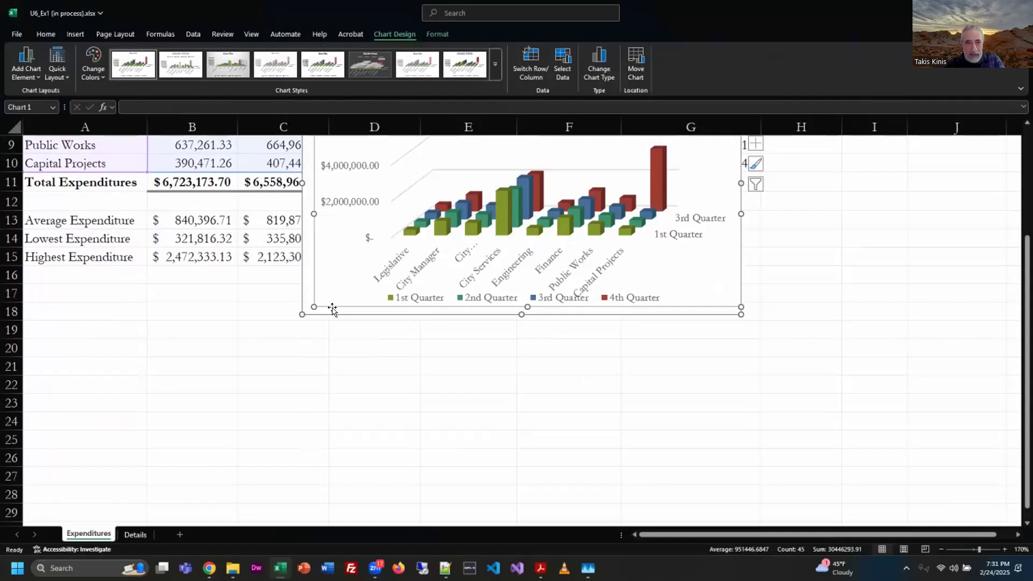
key(ctrl+z)
drag(329, 316, 199, 514)
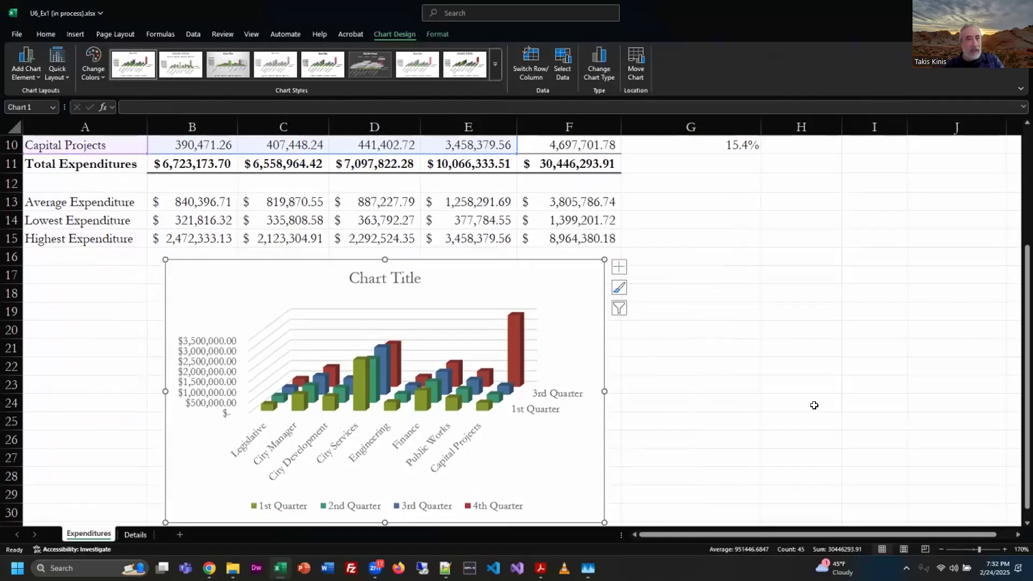
- Change the chart title to "Expenditures by Department Per Quarter"
scroll(812, 406, down, 1)
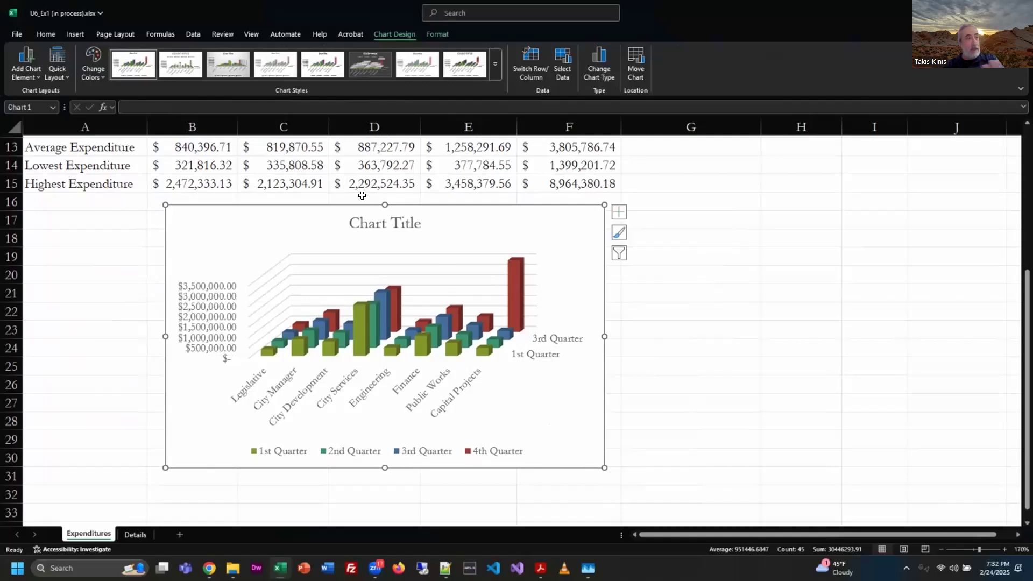
click(393, 222)
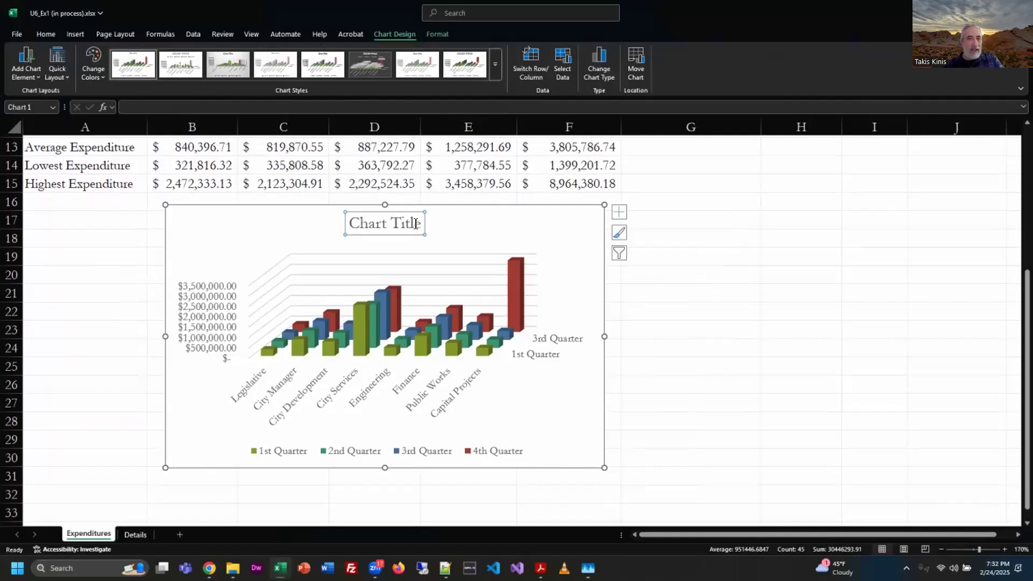
double_click(418, 223)
triple_click(380, 225)
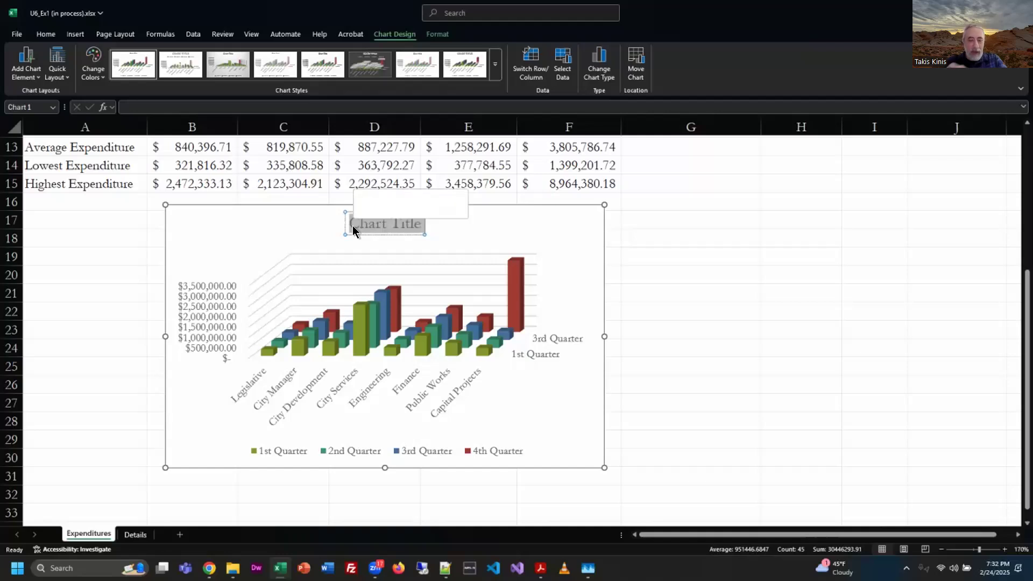
text(Expe)
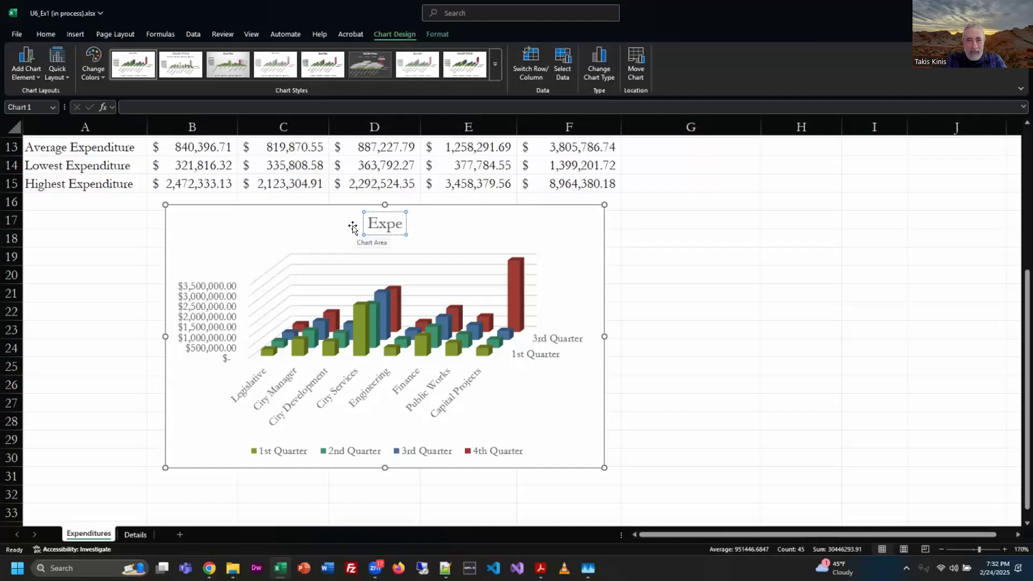
text(editu)
key(BackSpace)
key(BackSpace)
key(BackSpace)
key(BackSpace)
key(BackSpace)
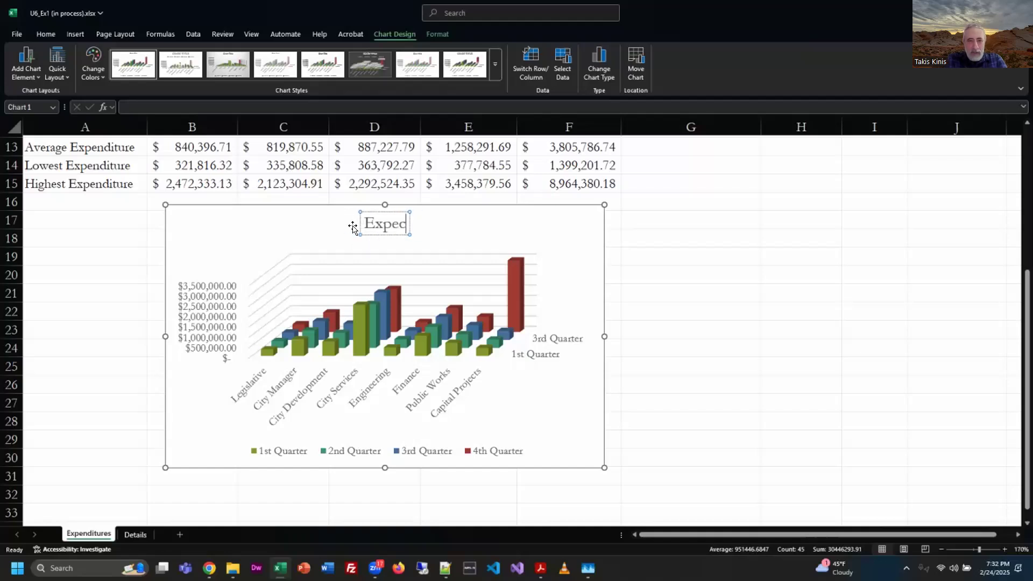
text(nditu)
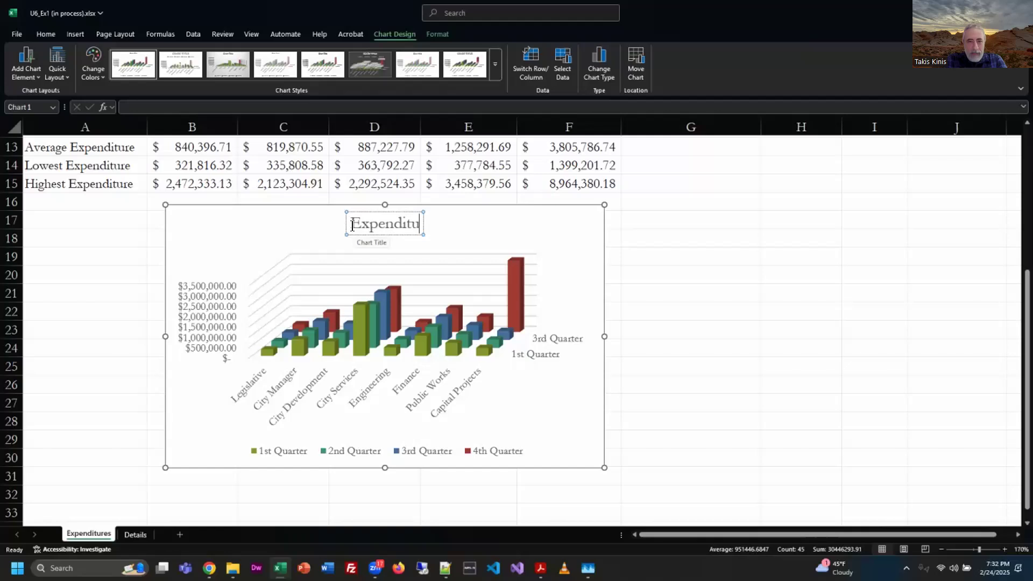
text(res by)
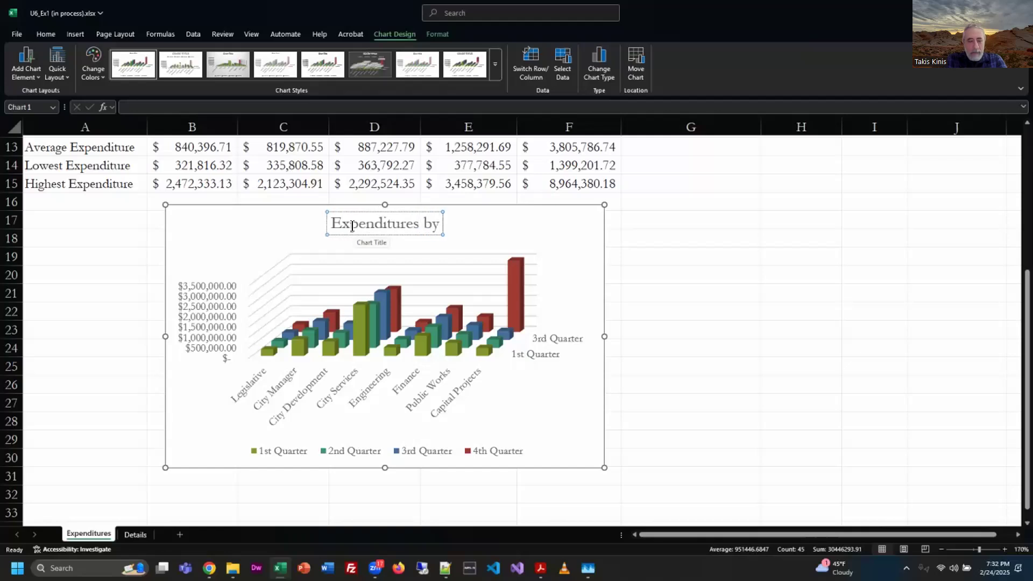
text( Depart)
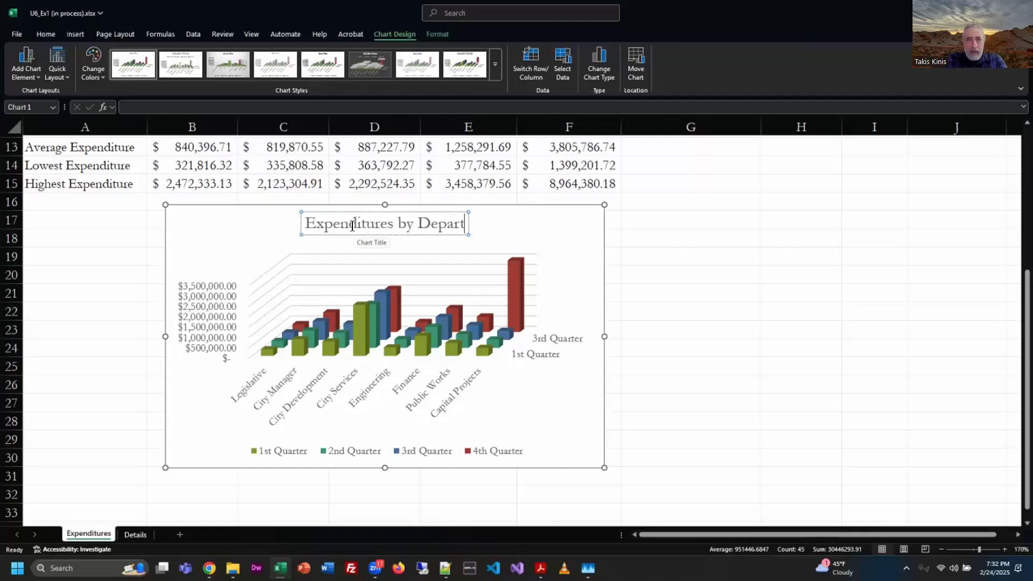
text(ment Per)
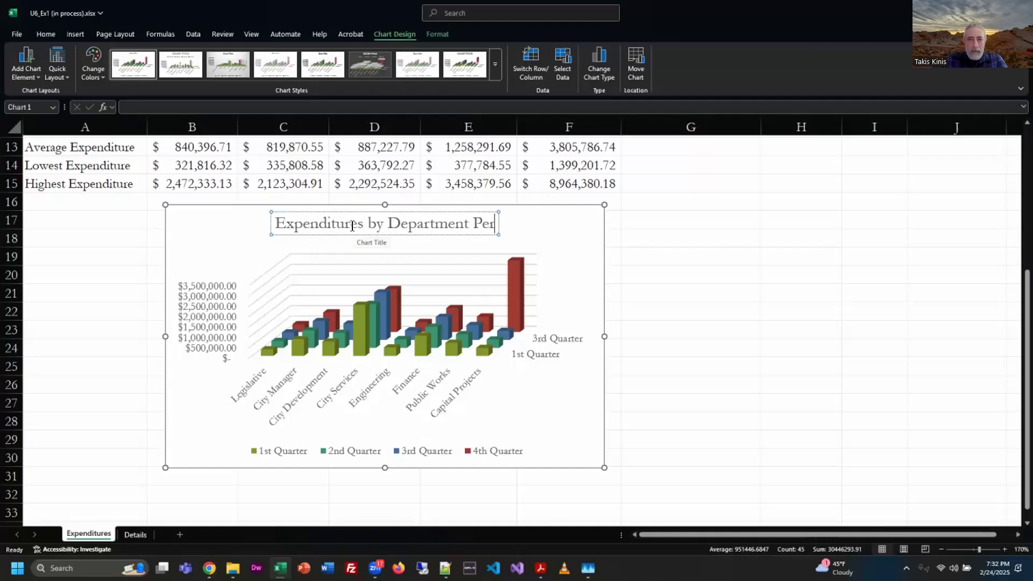
text( Qu)
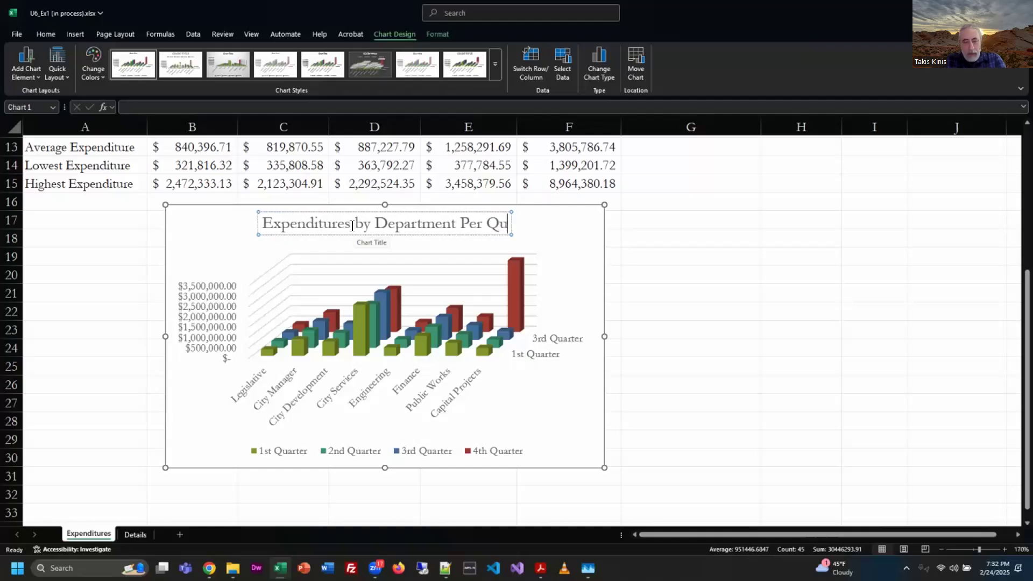
text(arter)
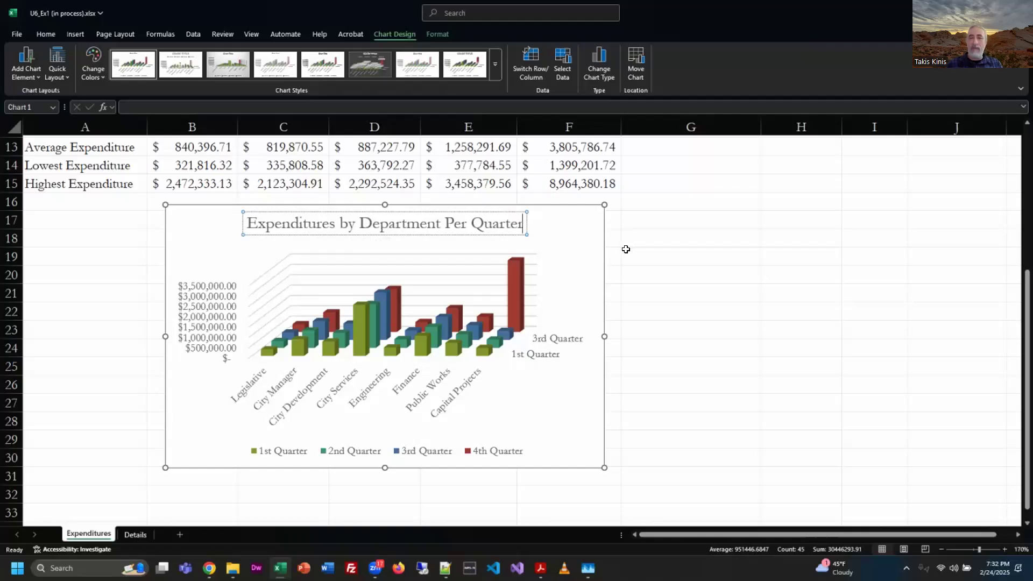
click(591, 248)
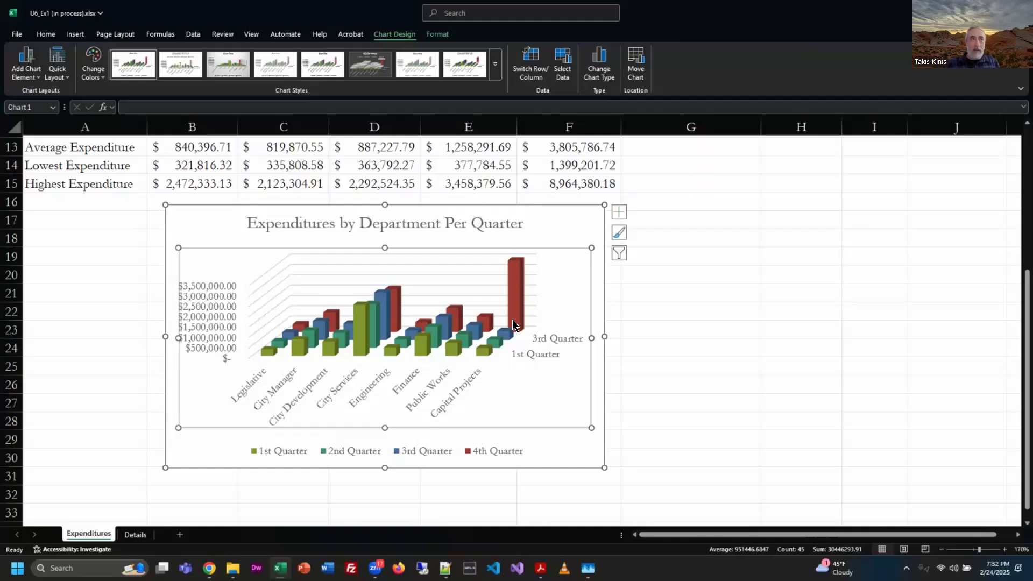
mouse_move(511, 323)
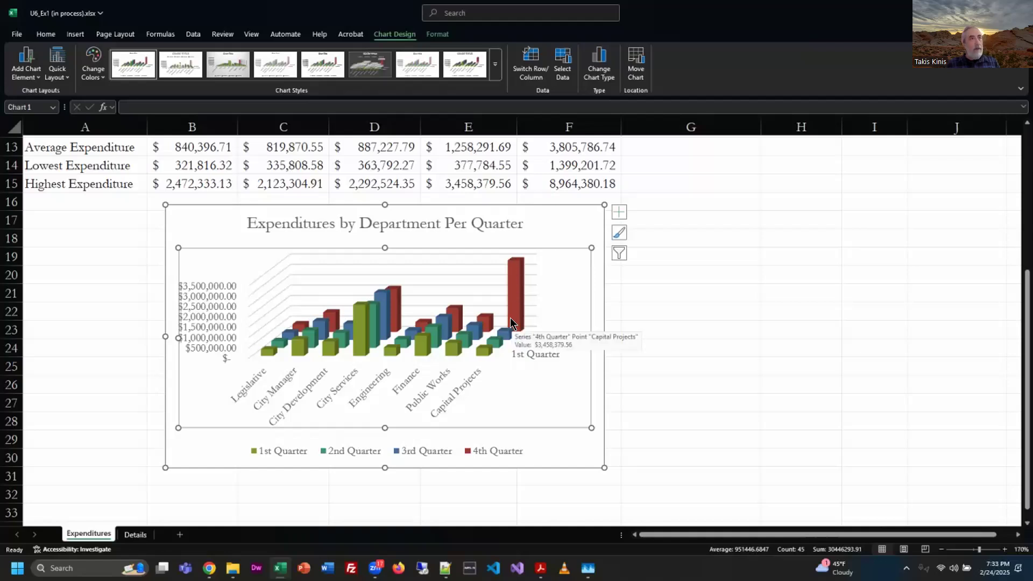